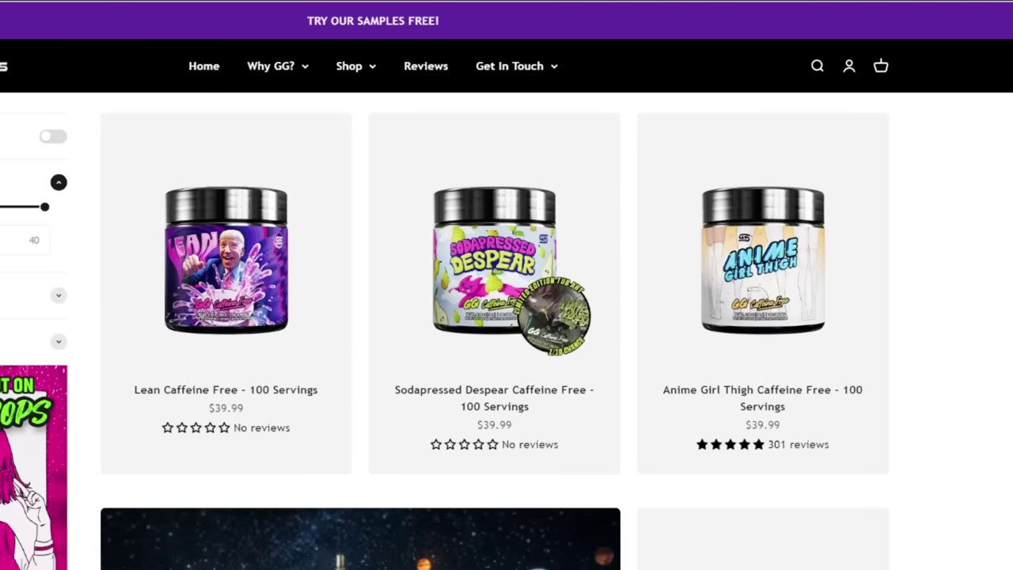
- Browse the caffeine-free 100-serving tubs in the online shop
scroll(507, 317, down, 5)
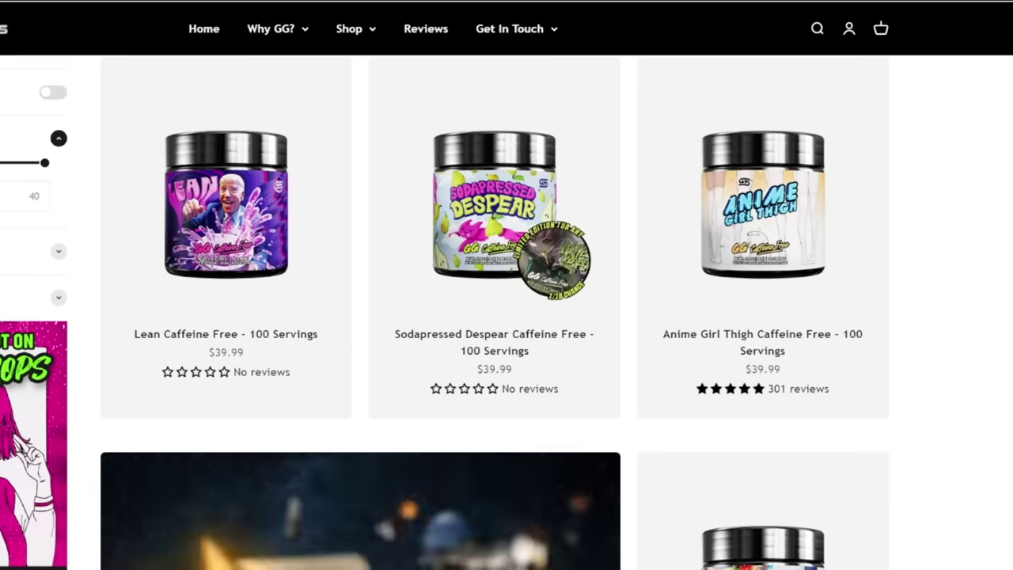
scroll(507, 316, down, 8)
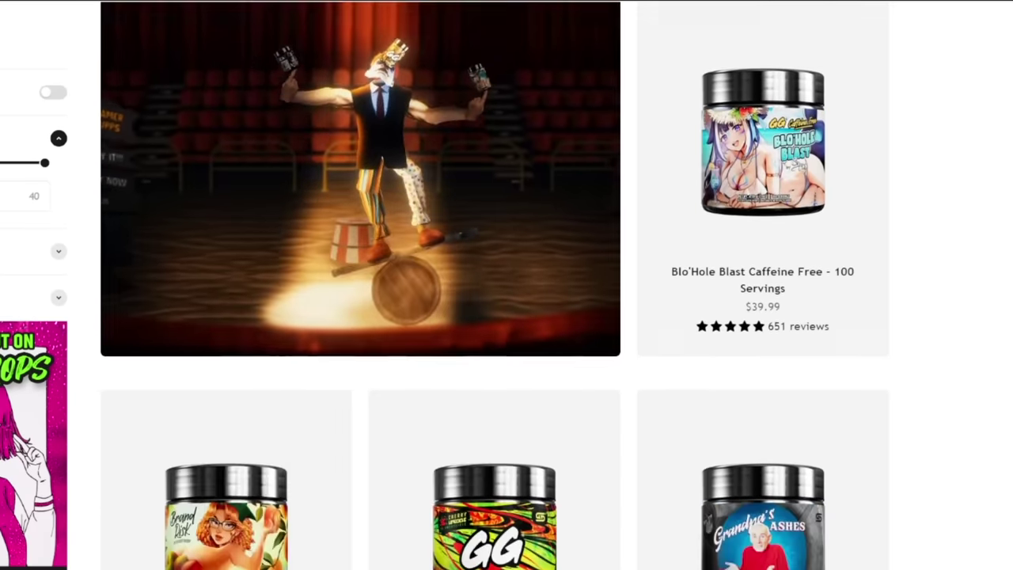
scroll(507, 317, down, 6)
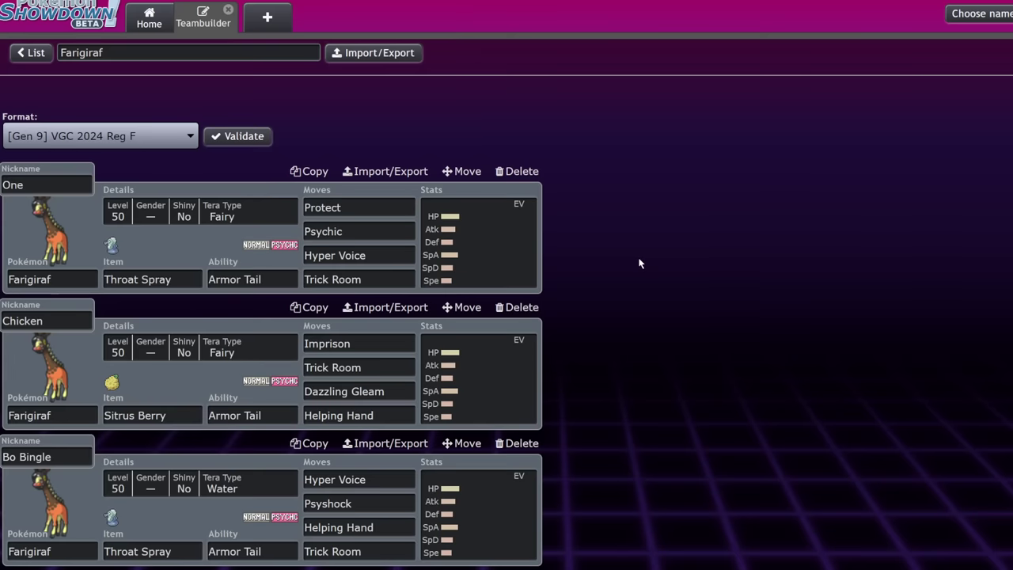
- Examine the EV spread and the Armor Tail ability of the Farigiraf nicknamed One
click(497, 240)
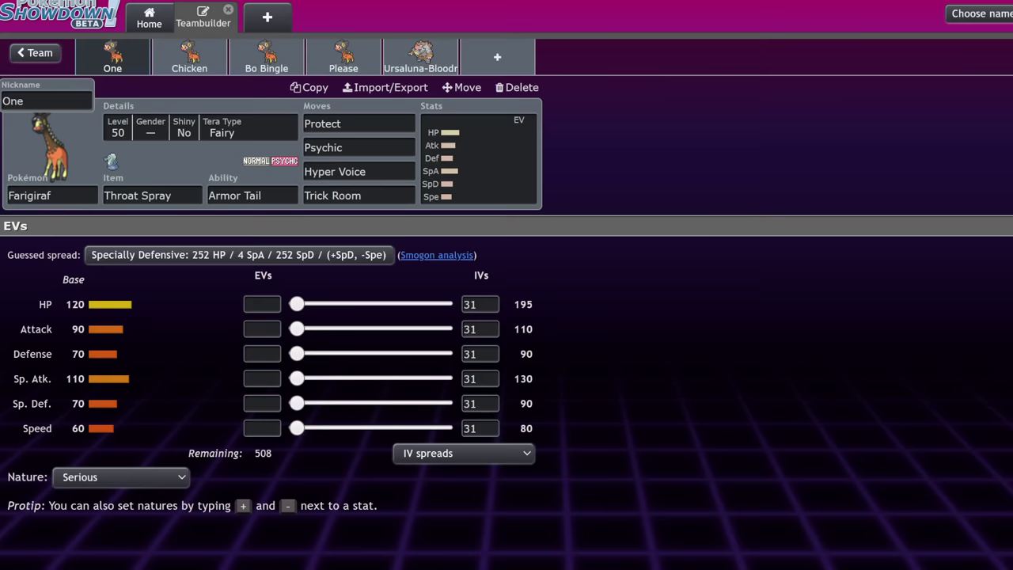
click(273, 197)
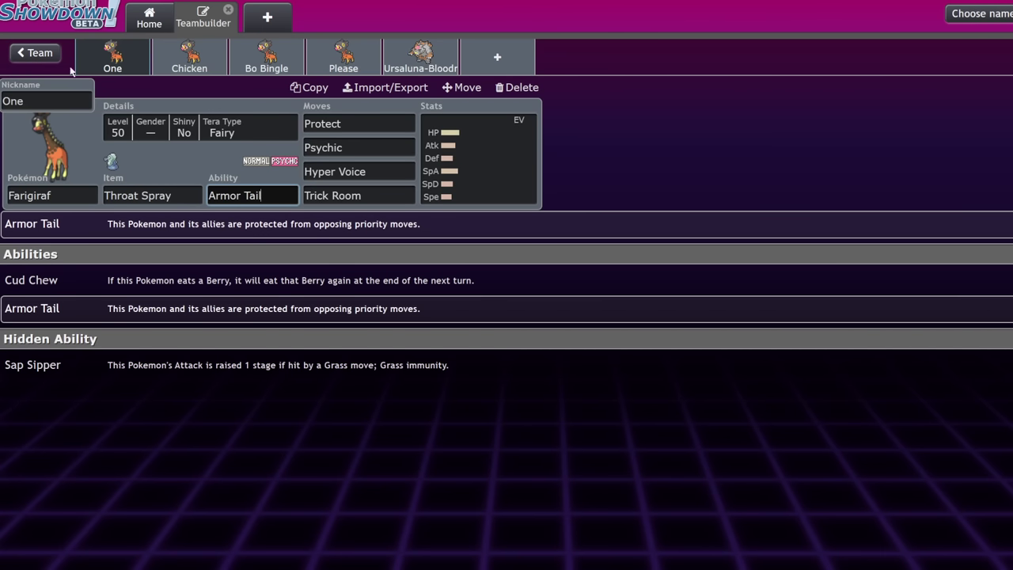
- Add Tornadus to the end of the Farigiraf team, filtering the Pokémon choices by the move Taunt
click(33, 52)
scroll(162, 435, down, 10)
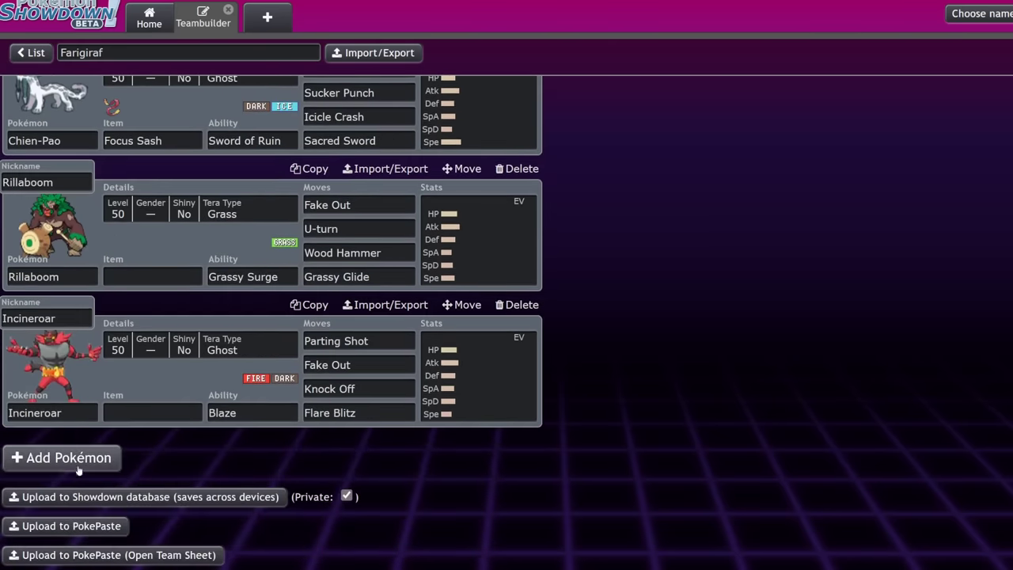
click(78, 459)
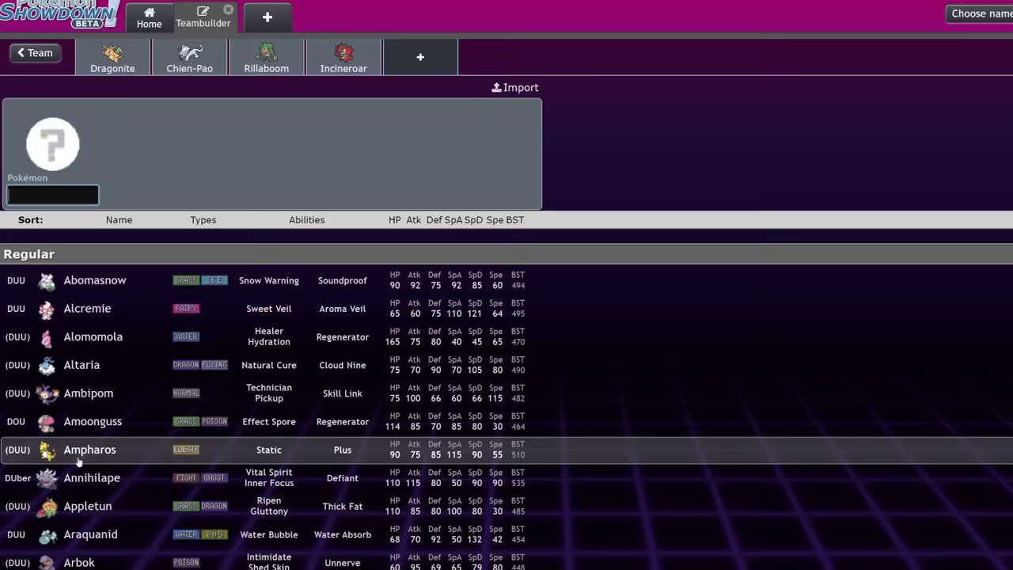
text(taunt)
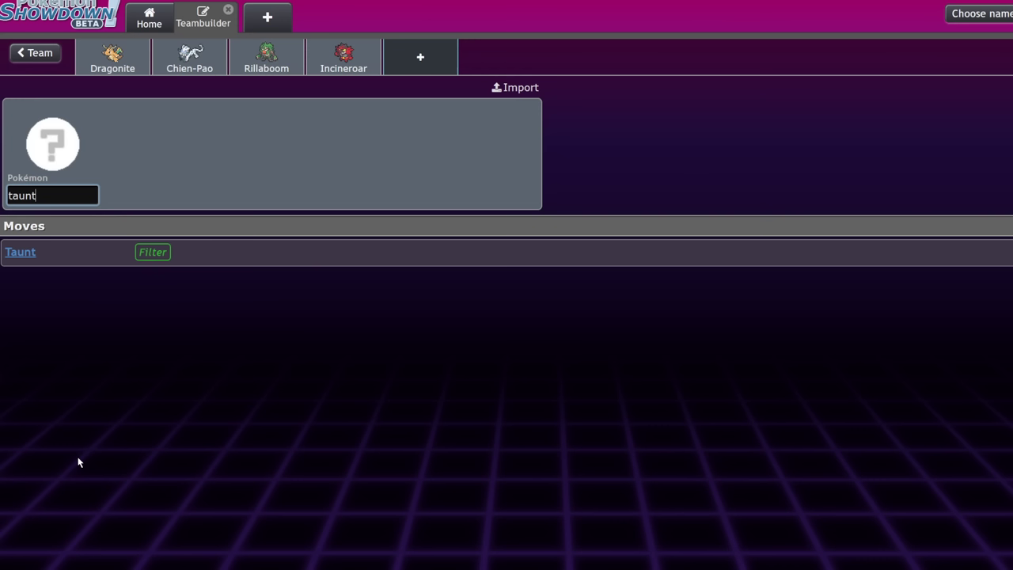
key(Return)
text(torn)
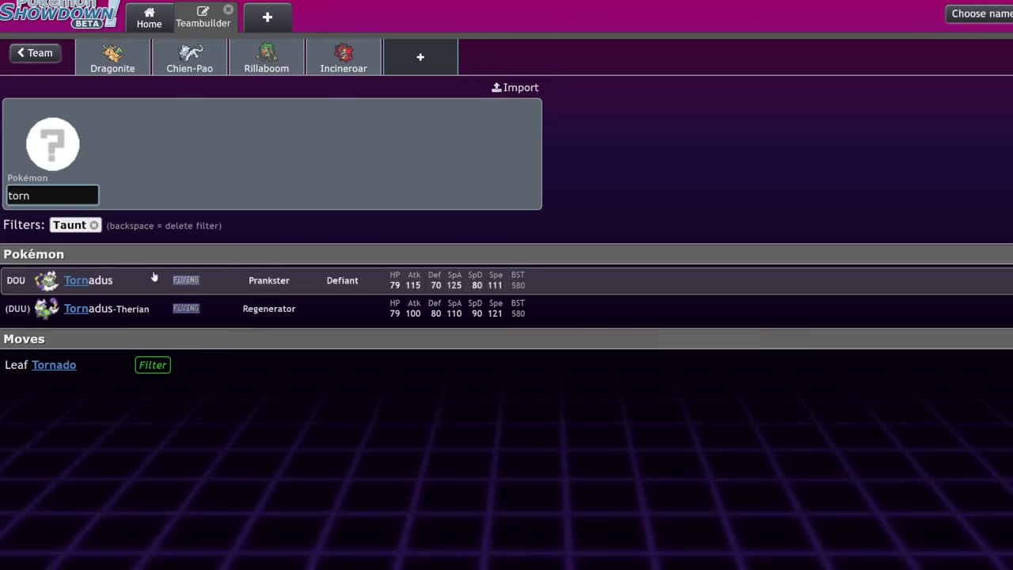
key(Return)
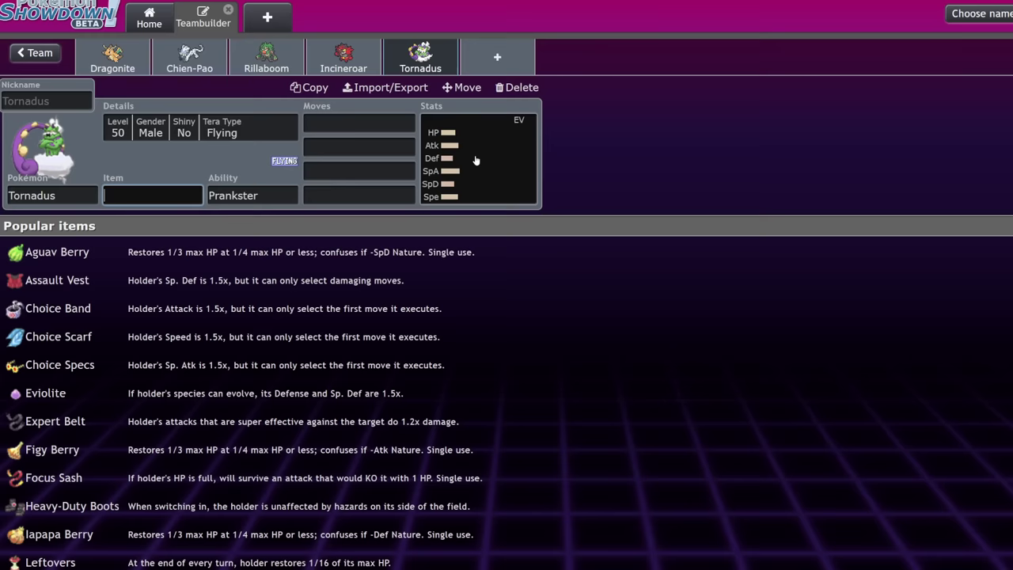
- Give Tornadus a Covert Cloak as its item and return to the team overview
text(cover)
key(Return)
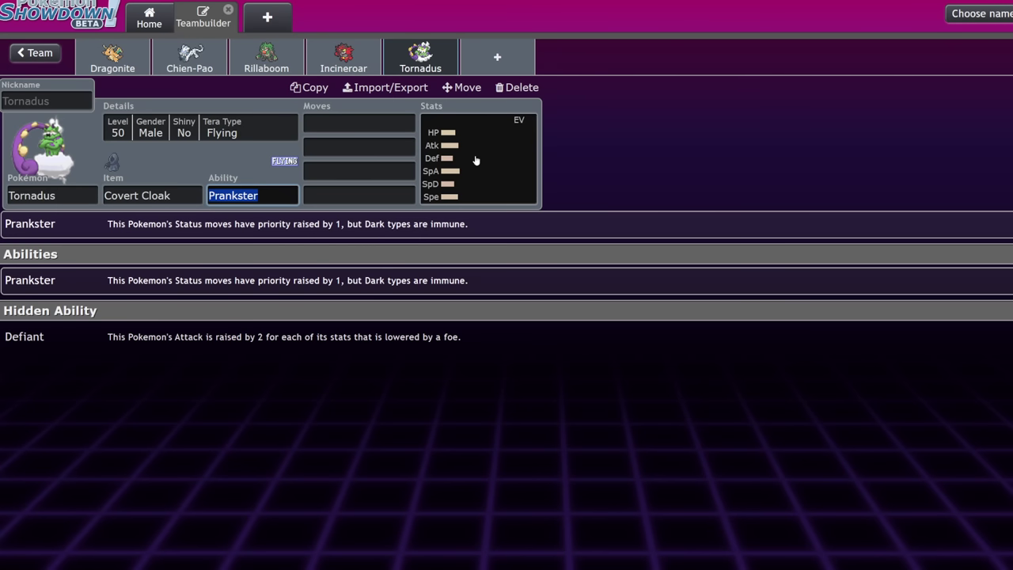
click(23, 61)
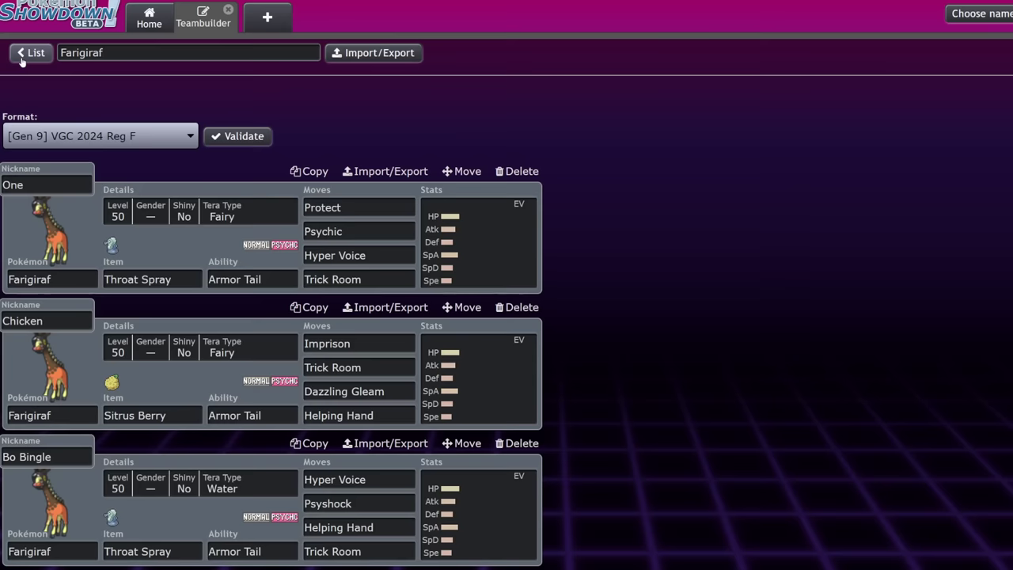
- Try to replace Rillaboom's U-turn with Taunt, clearing the entry again
scroll(269, 317, down, 8)
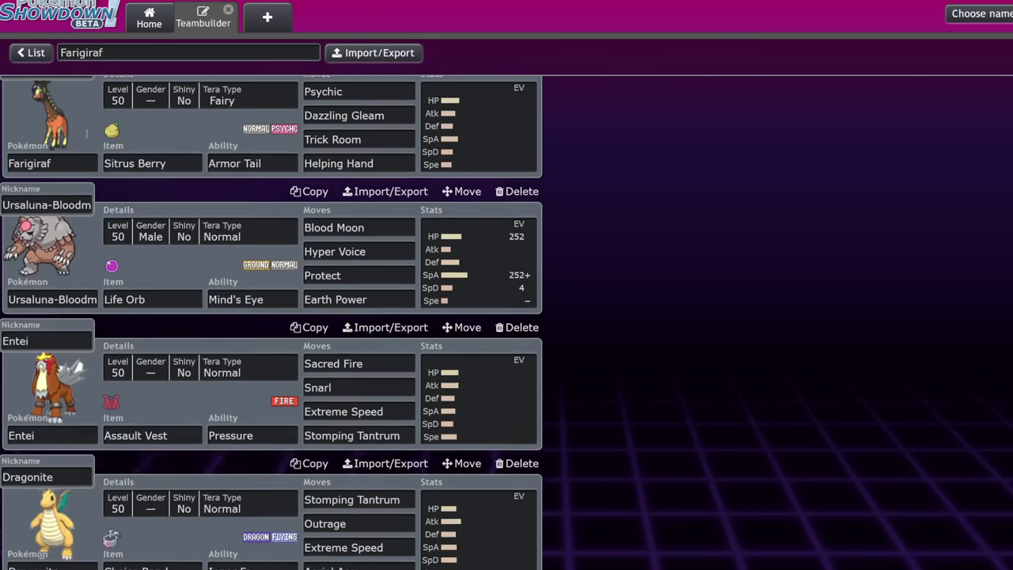
scroll(87, 138, down, 4)
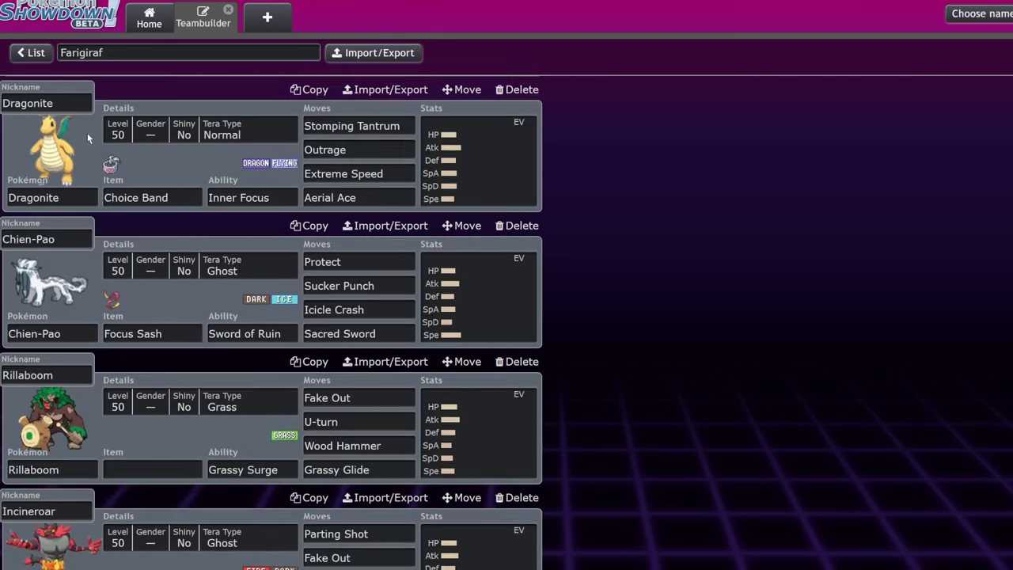
scroll(87, 138, down, 1)
scroll(87, 137, down, 1)
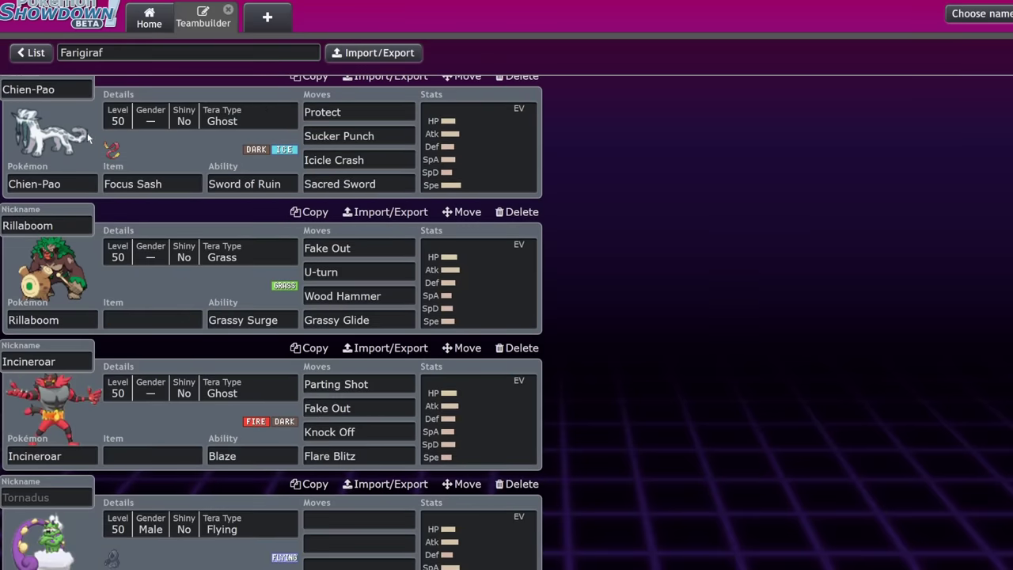
click(328, 273)
text(tautn)
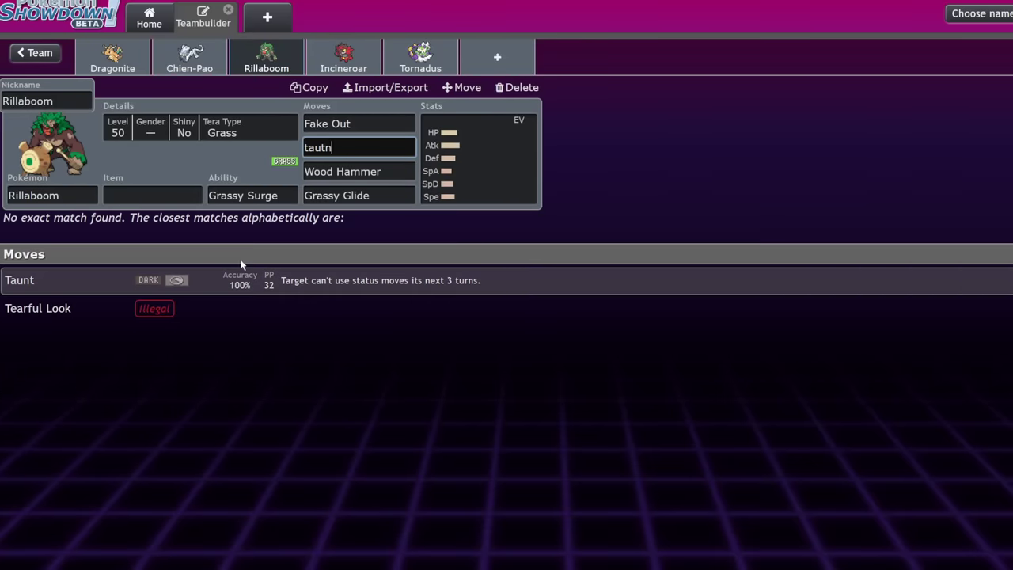
key(BackSpace)
key(BackSpace)
key(BackSpace)
key(BackSpace)
key(BackSpace)
- Set U-turn as Rillaboom's fourth move, keeping Wood Hammer second and Grassy Glide third, and return to the team overview
text(u)
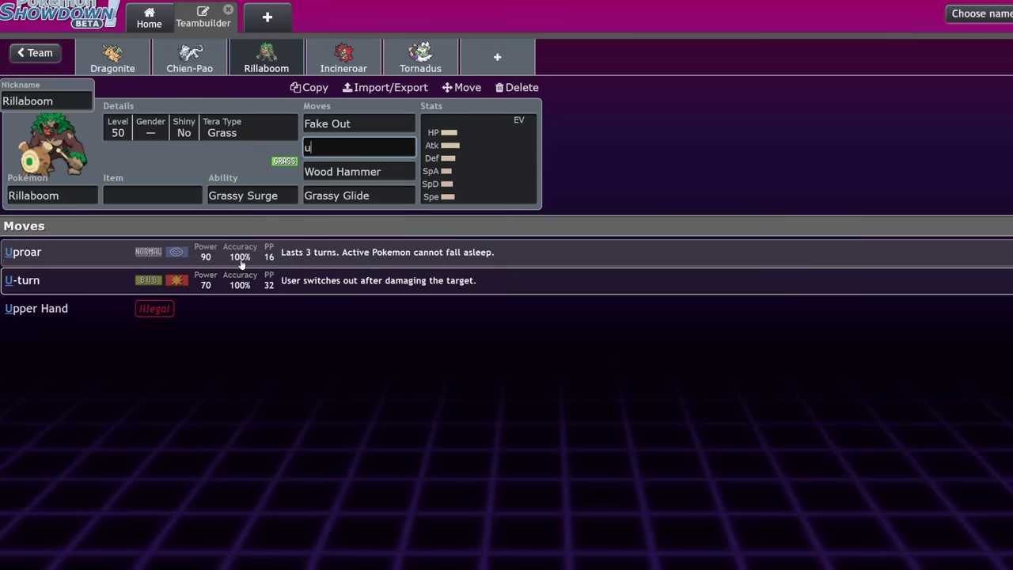
click(363, 194)
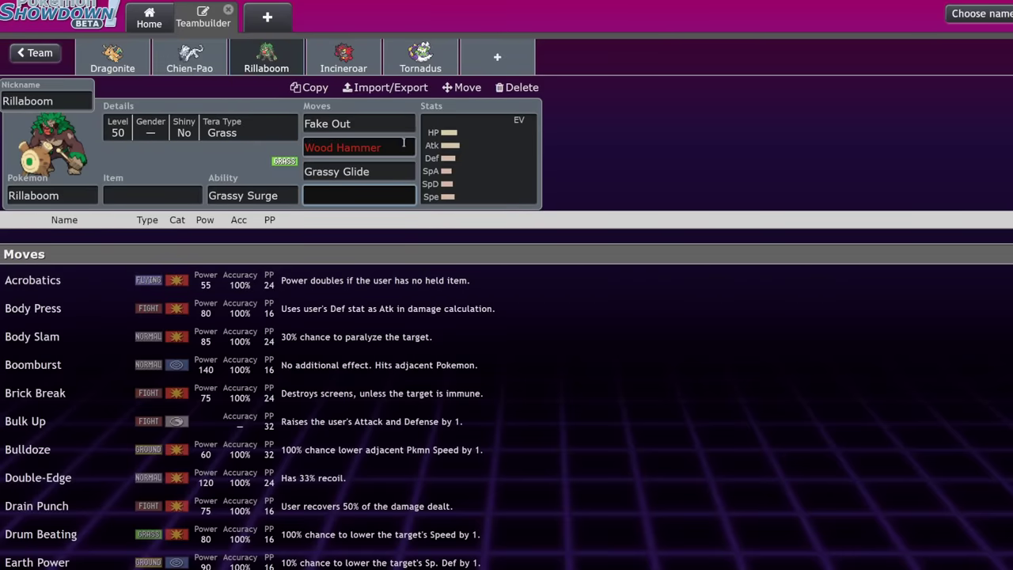
text(u)
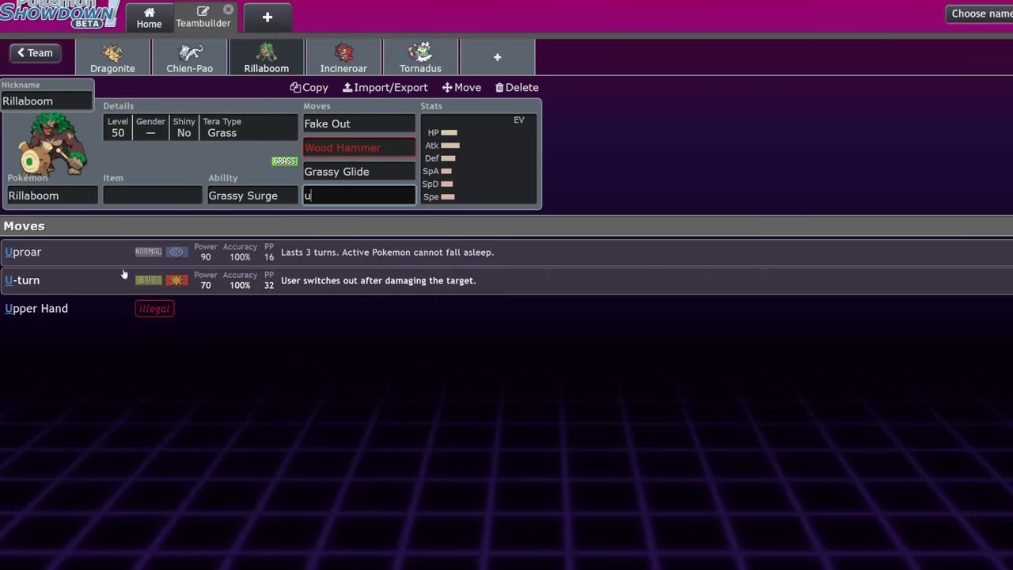
click(124, 275)
click(356, 147)
key(Tab)
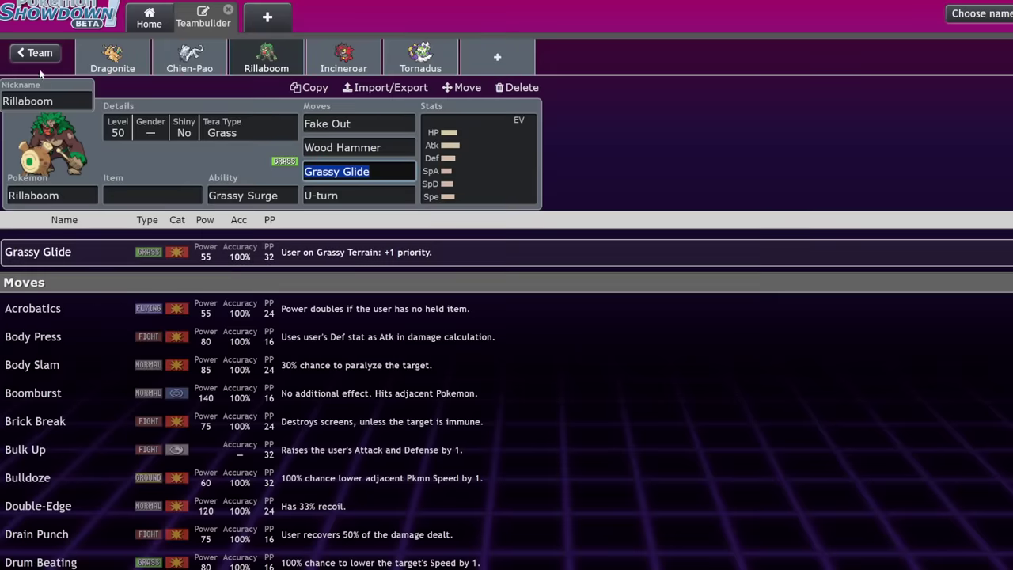
click(36, 52)
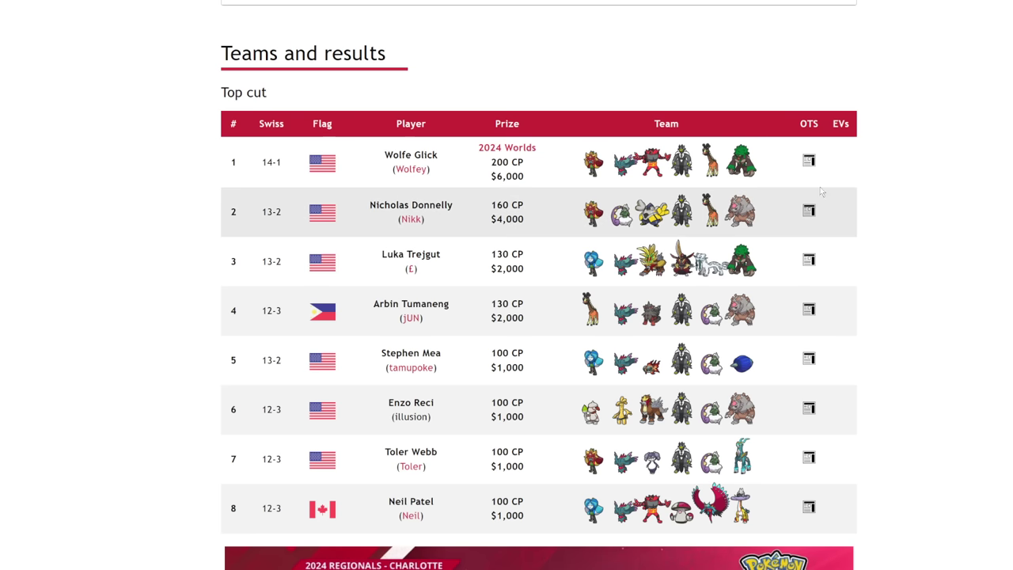
- Look through the Charlotte Regional results table, comparing the teams of the top cut and lower placements
scroll(670, 313, down, 12)
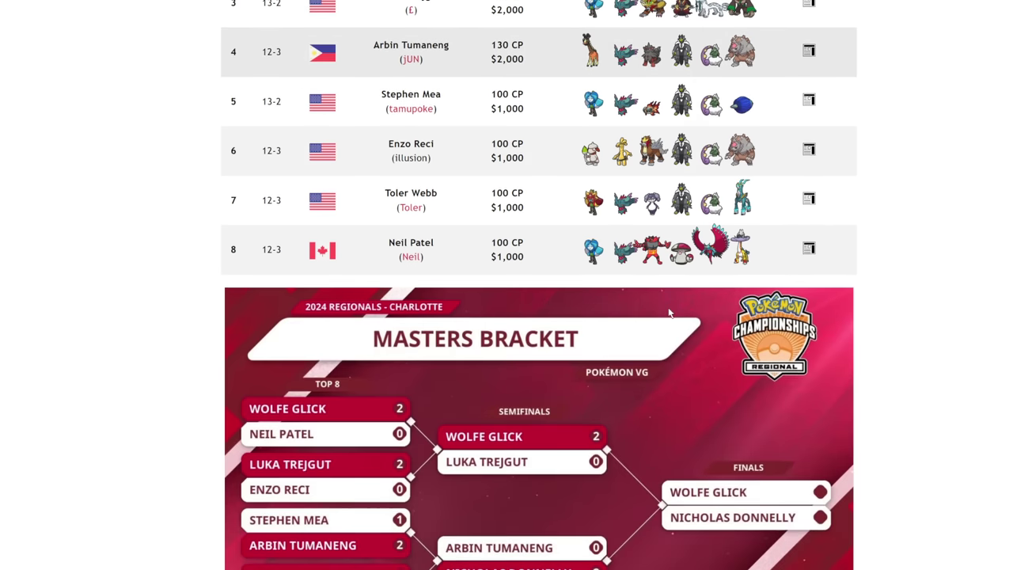
scroll(671, 314, down, 8)
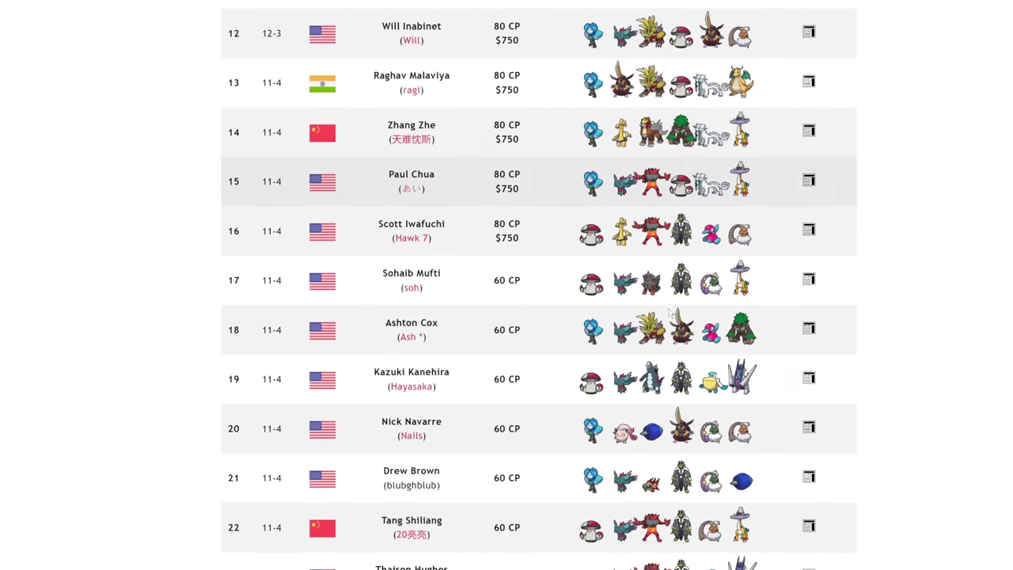
scroll(670, 313, up, 15)
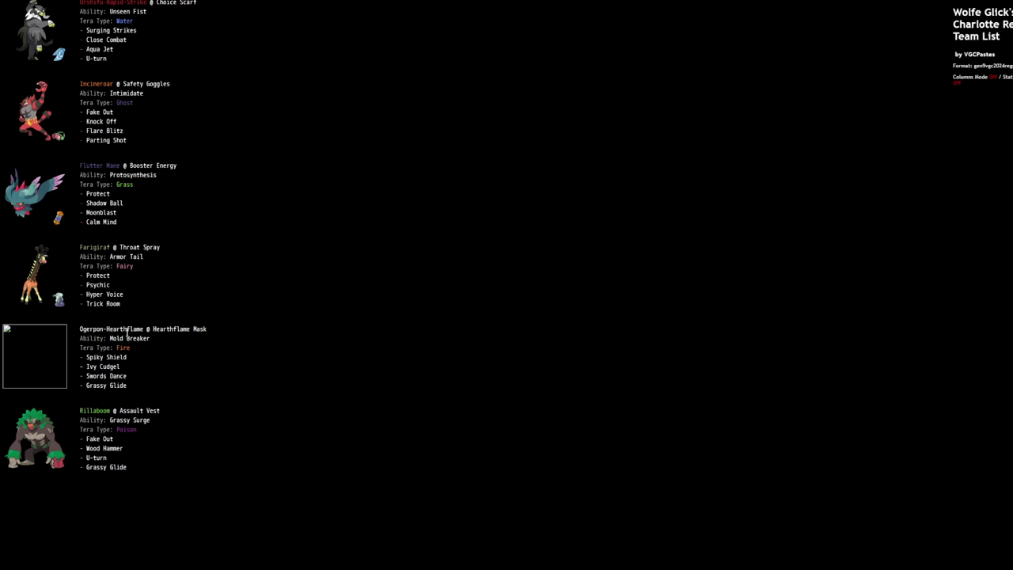
- Highlight the Farigiraf set, from its Throat Spray down to Trick Room, in the first-place Charlotte team list
drag(82, 304, 140, 301)
click(226, 341)
drag(79, 252, 141, 307)
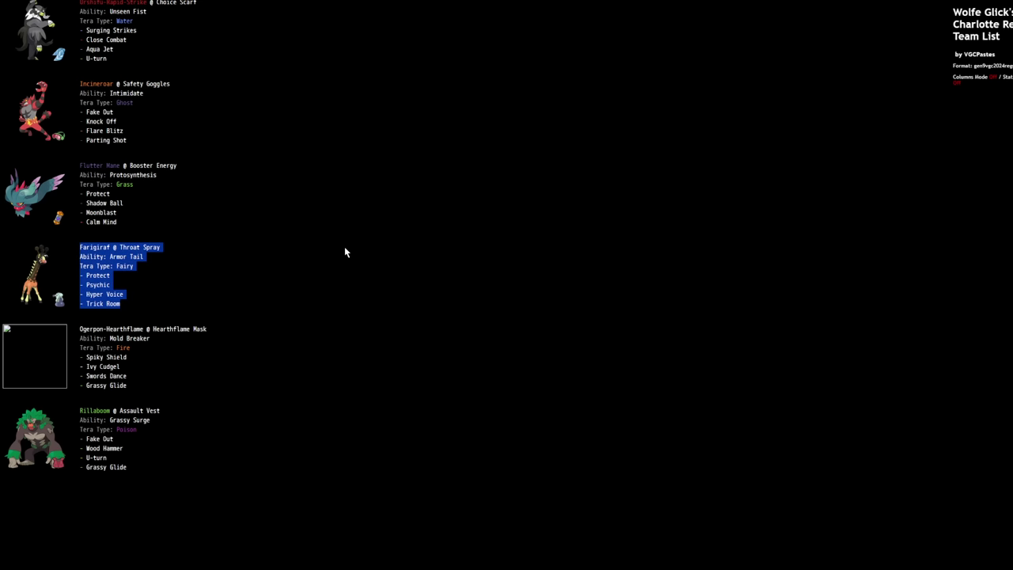
click(345, 251)
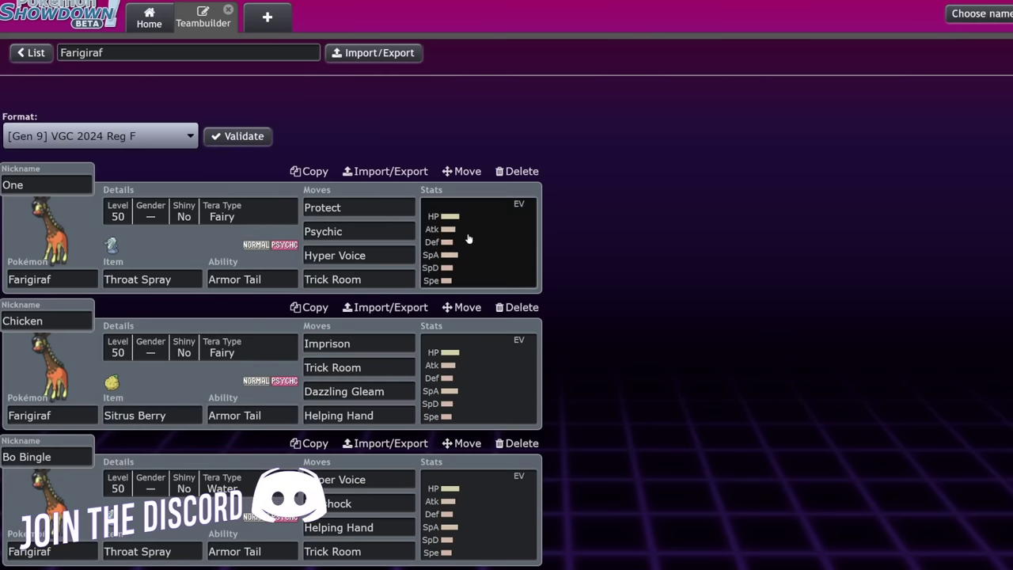
- Switch to the teambuilder and examine Farigiraf One's EVs, Throat Spray and Hyper Voice, plus Ursaluna-Bloodmoon's set
click(468, 239)
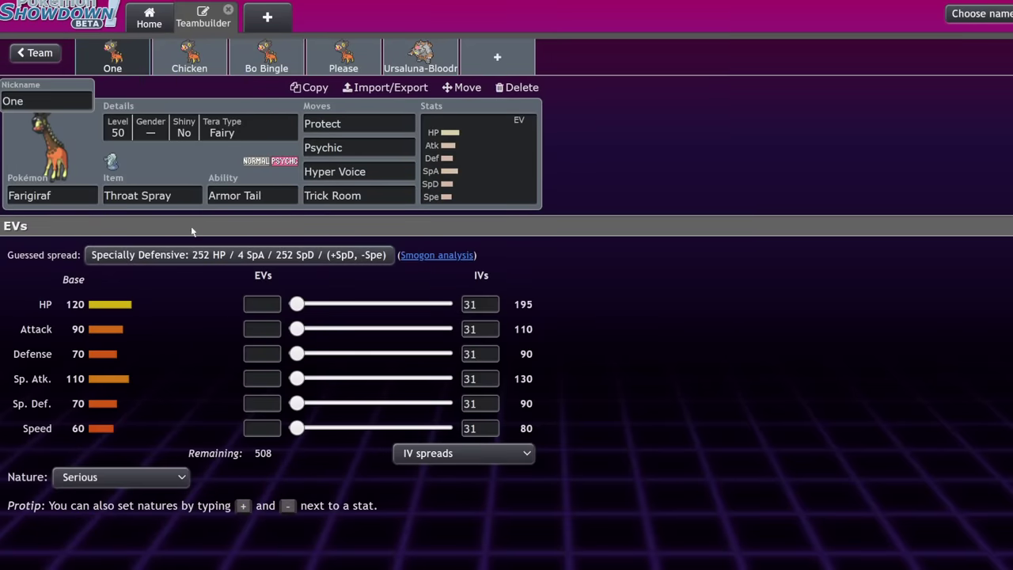
click(182, 188)
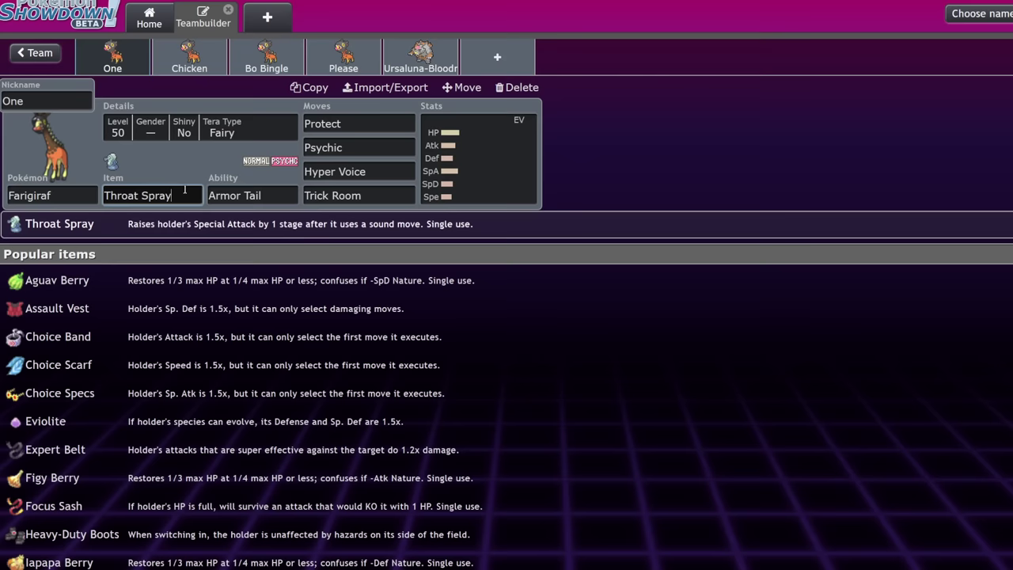
click(487, 170)
click(386, 171)
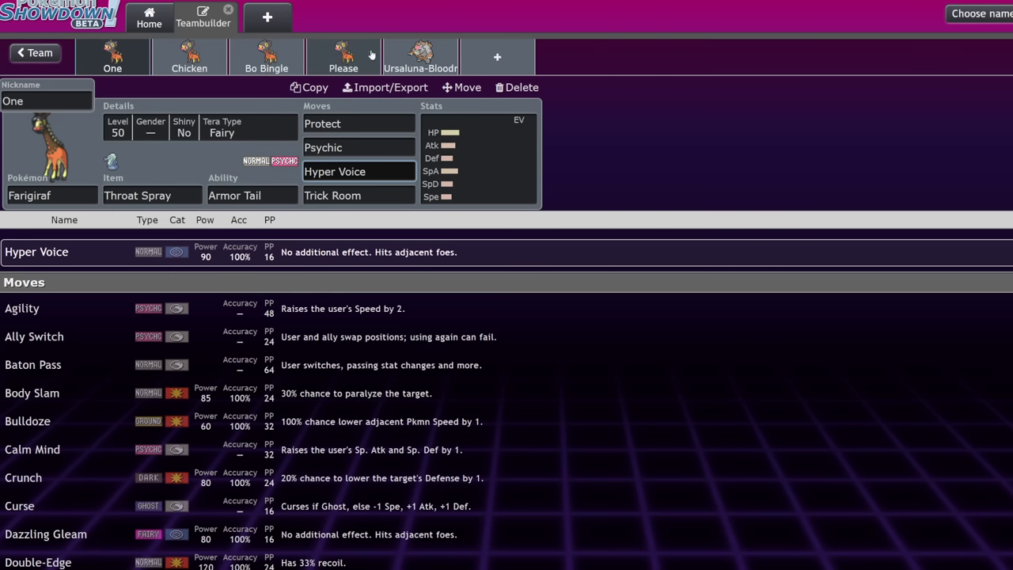
click(396, 69)
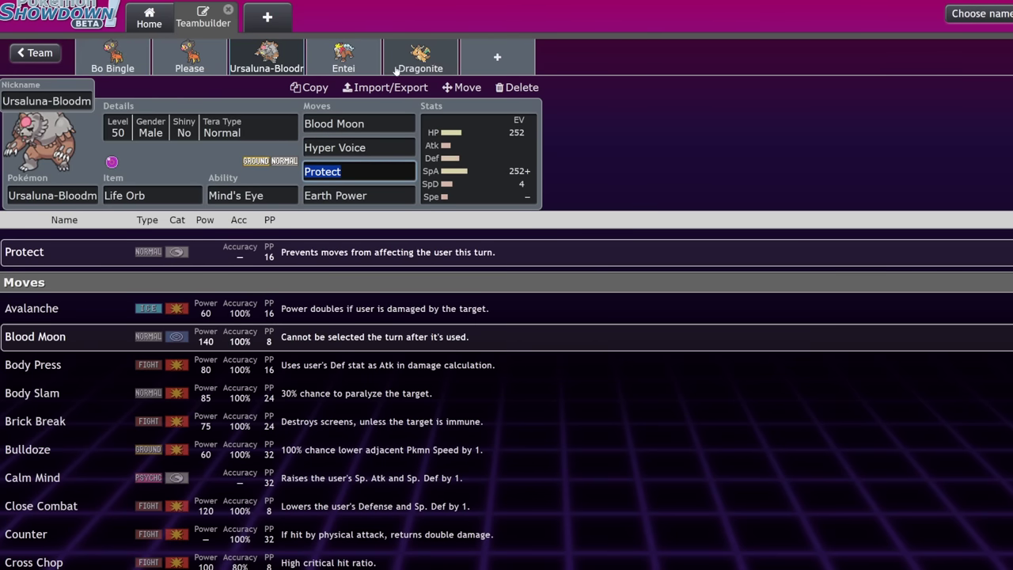
click(492, 174)
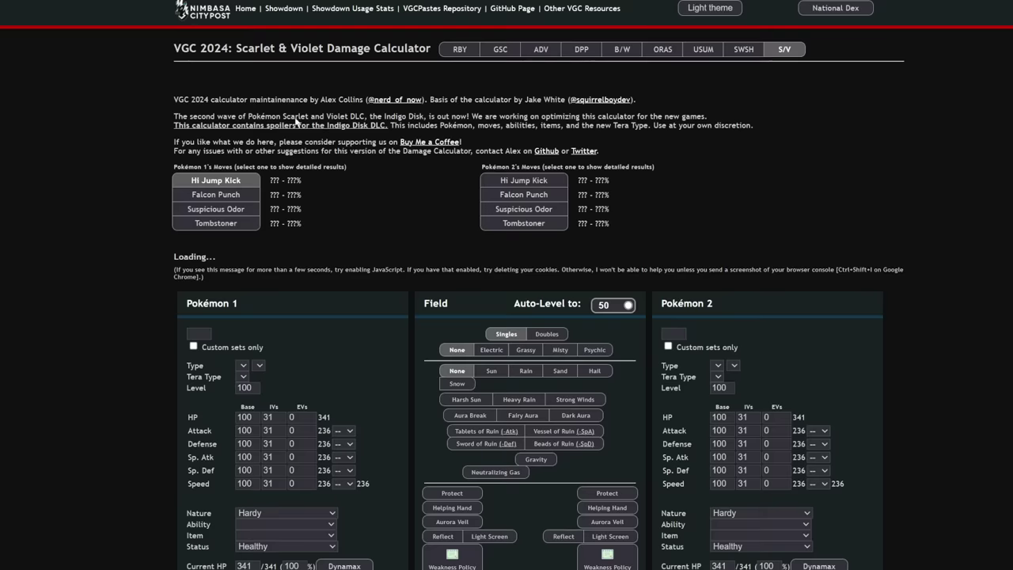
- Switch to the VGC 2024 damage calculator and load Ursaluna-Bloodmoon's Trick Room Special Offense set as Pokémon 1
click(286, 330)
text(urs)
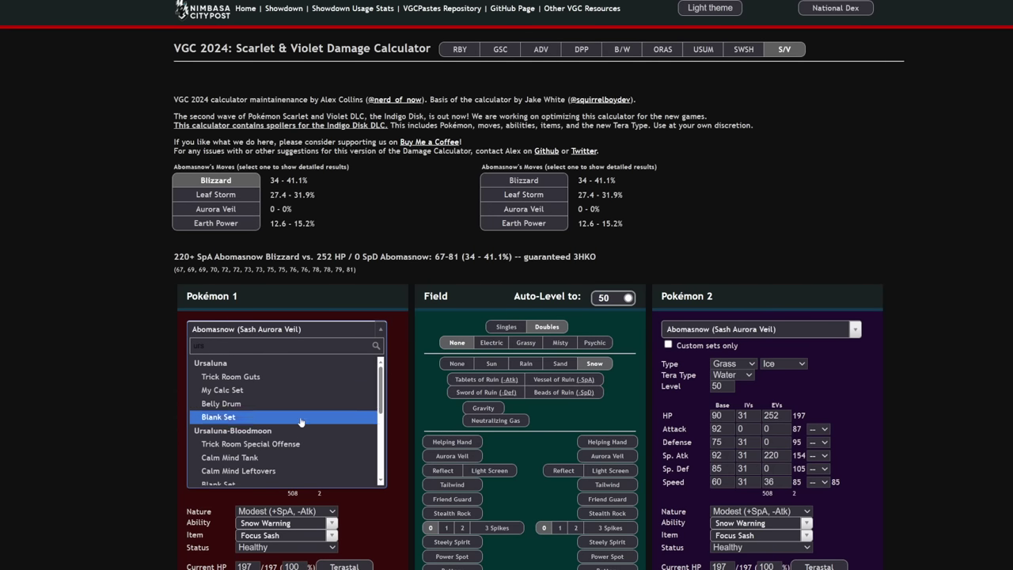
scroll(285, 461, down, 1)
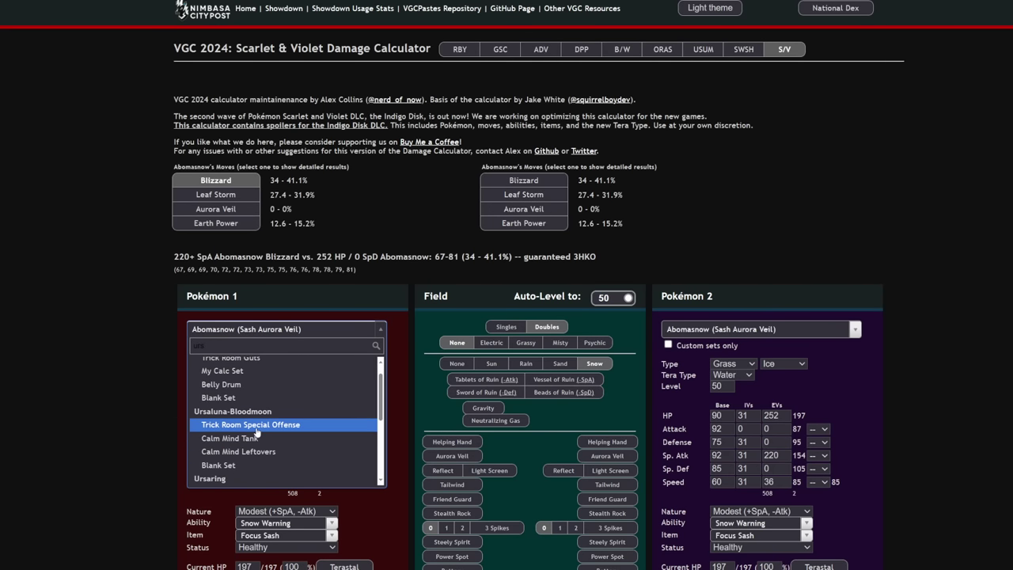
key(Return)
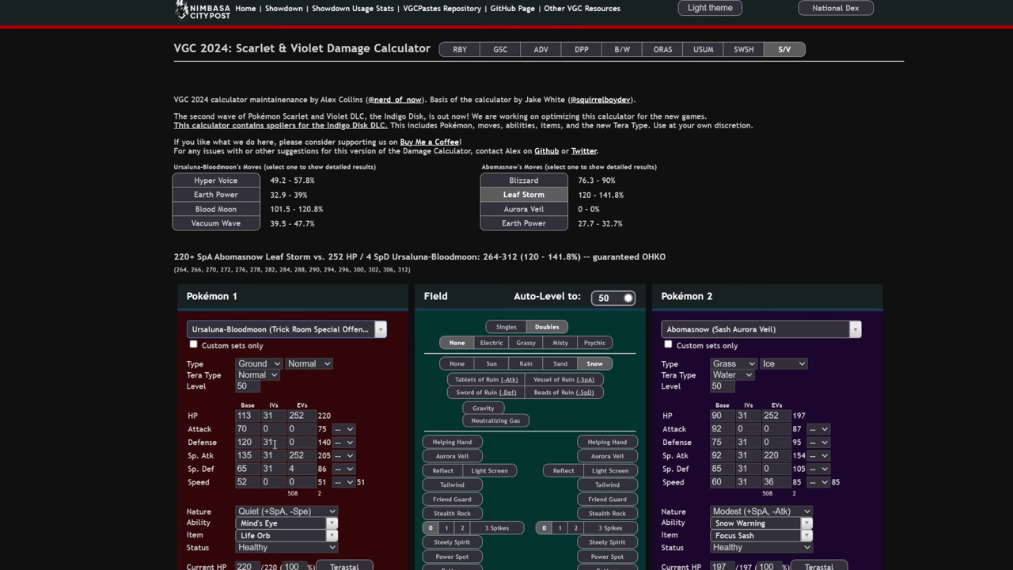
scroll(277, 446, down, 3)
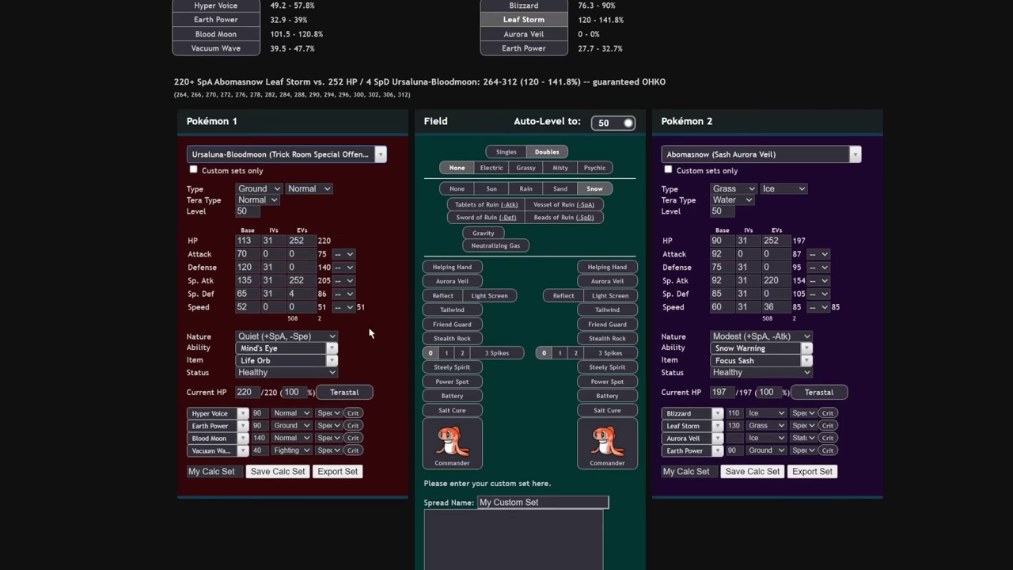
- Load Gholdengo's Choice Specs Set as Pokémon 2 in the damage calculator
scroll(387, 323, up, 2)
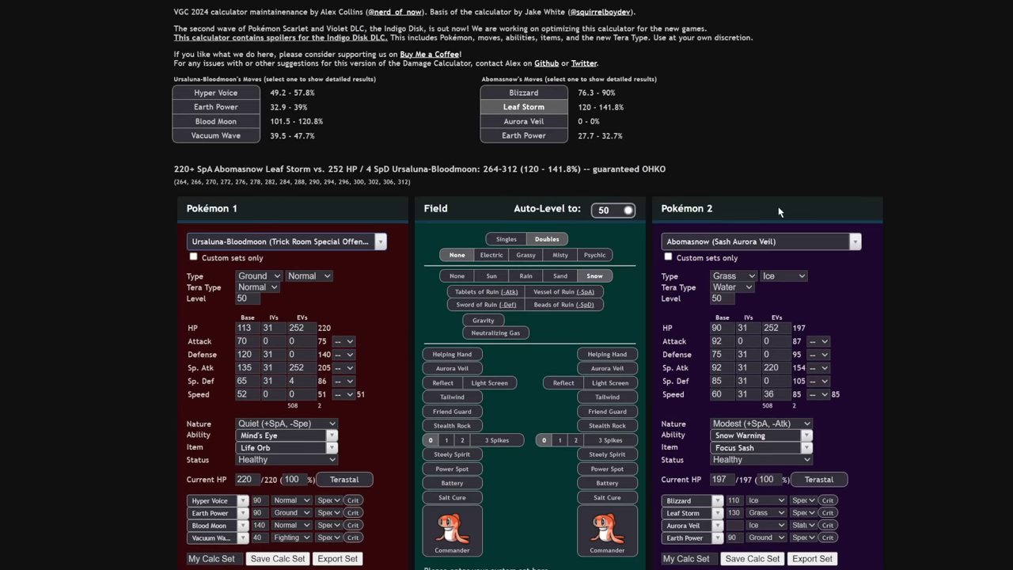
click(744, 245)
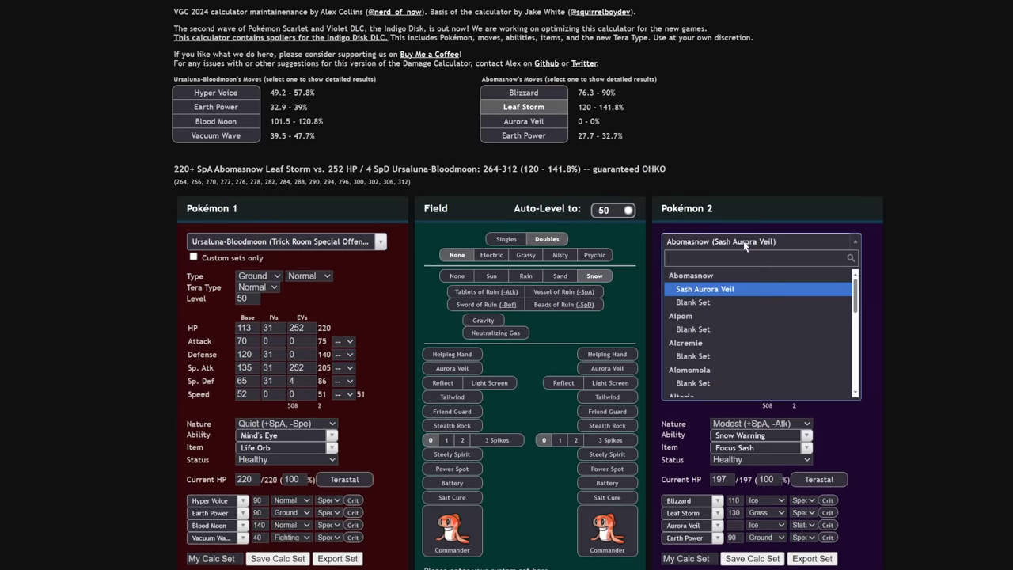
text(ghol)
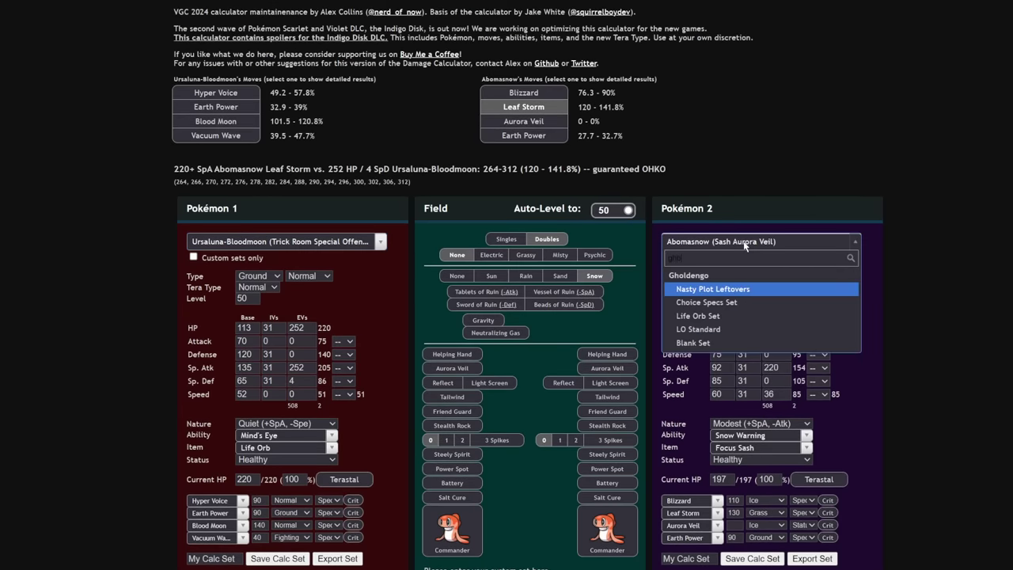
click(737, 303)
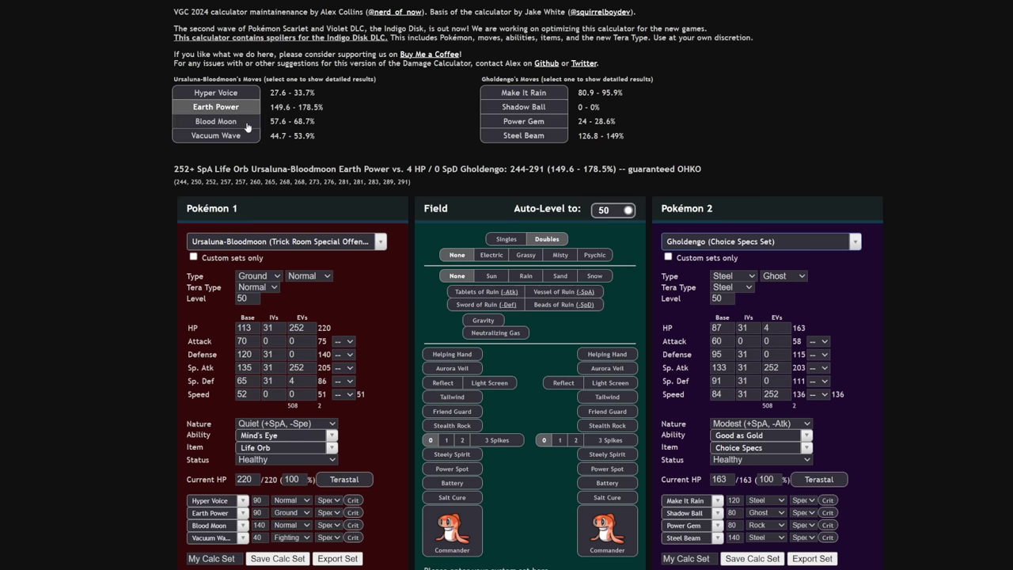
- Terastallize Ursaluna-Bloodmoon and show the detailed Blood Moon damage against Gholdengo
click(216, 121)
click(360, 480)
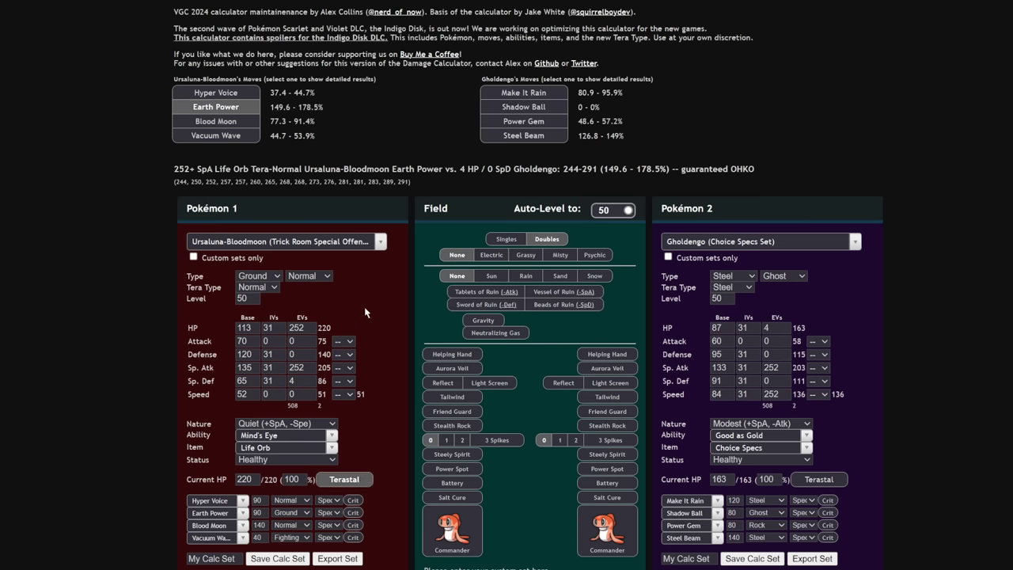
click(245, 122)
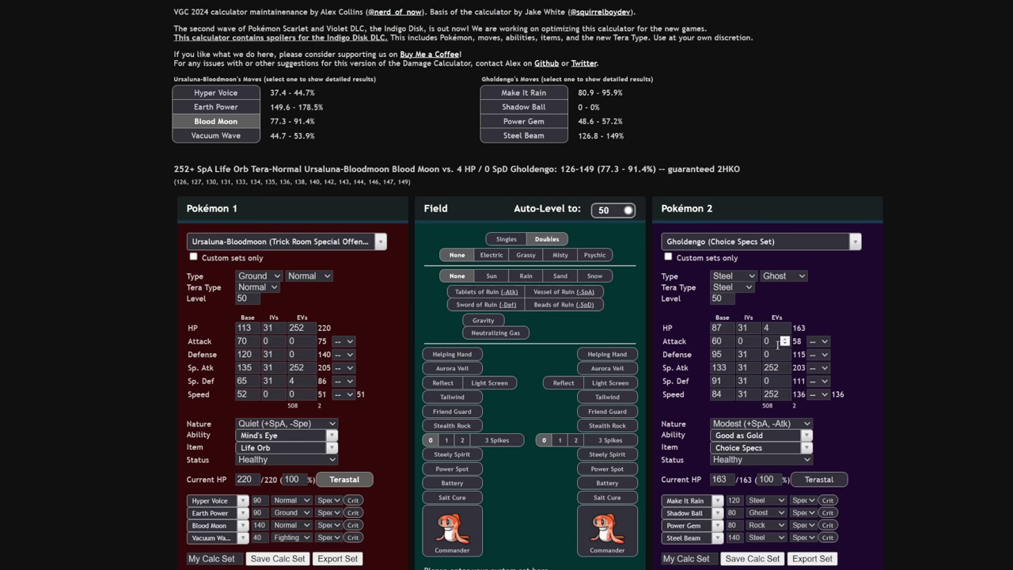
- Set Gholdengo's HP EVs to 252 and check the damage of Blood Moon and Hyper Voice
double_click(768, 327)
text(252)
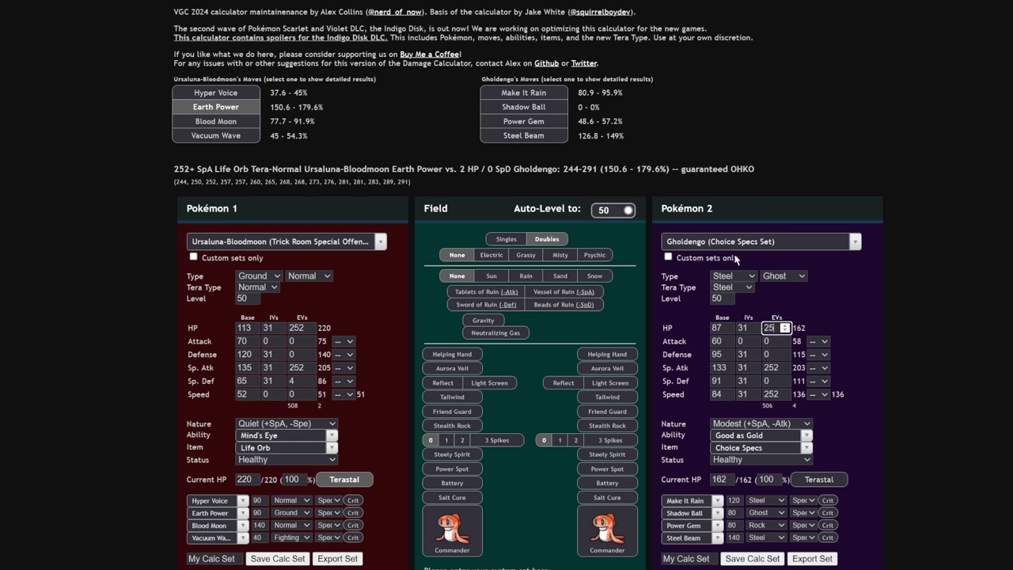
click(215, 121)
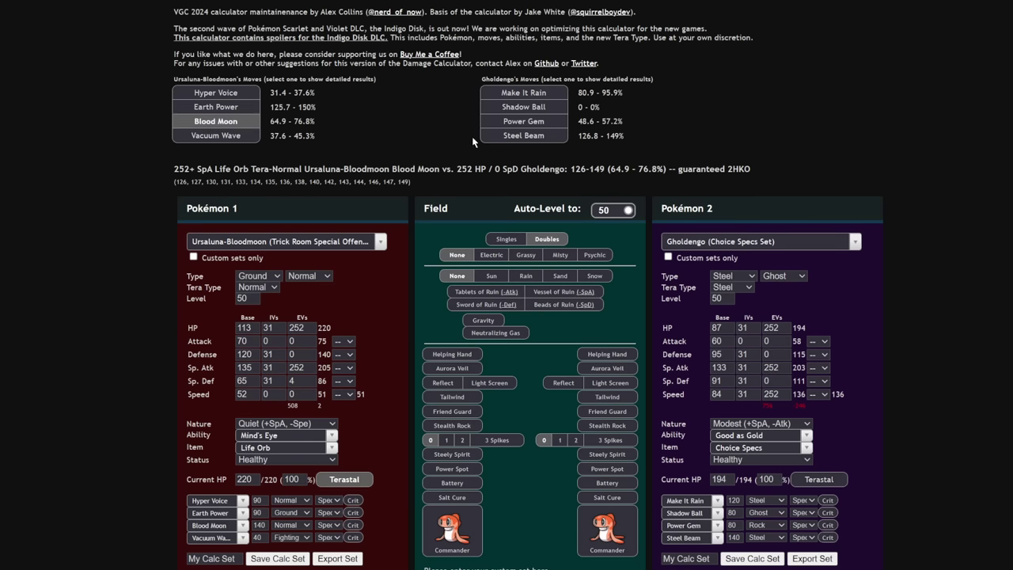
click(244, 96)
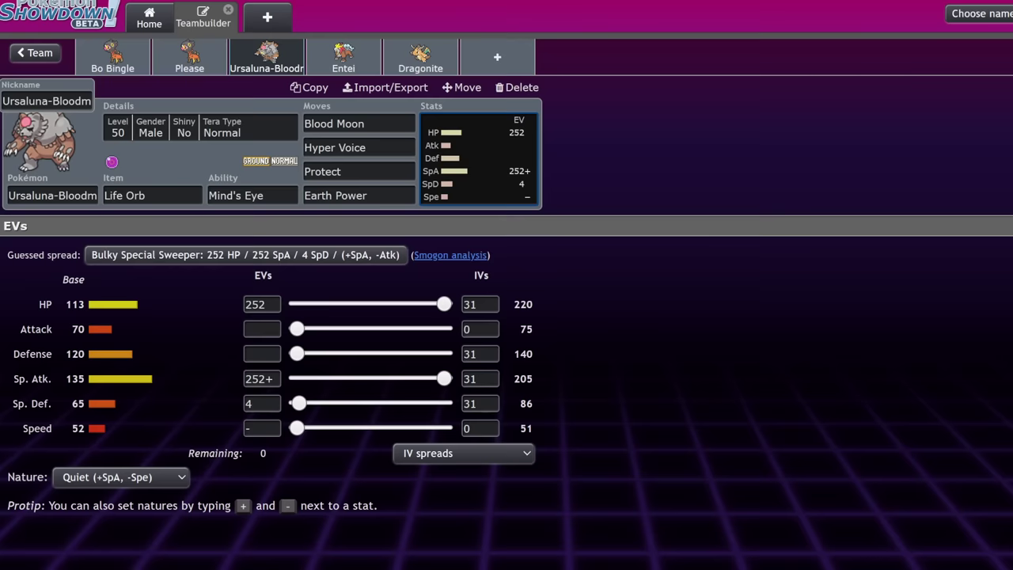
- Switch to the teambuilder and examine Ursaluna-Bloodmoon's Mind's Eye ability and EVs, glancing at the Charlotte top cut in between
click(261, 197)
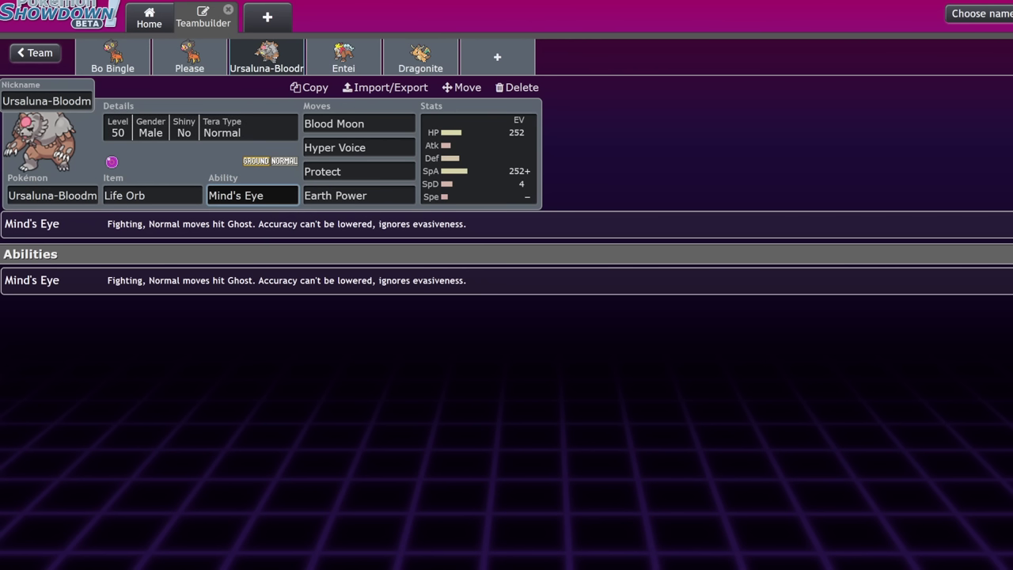
key(ctrl+Tab)
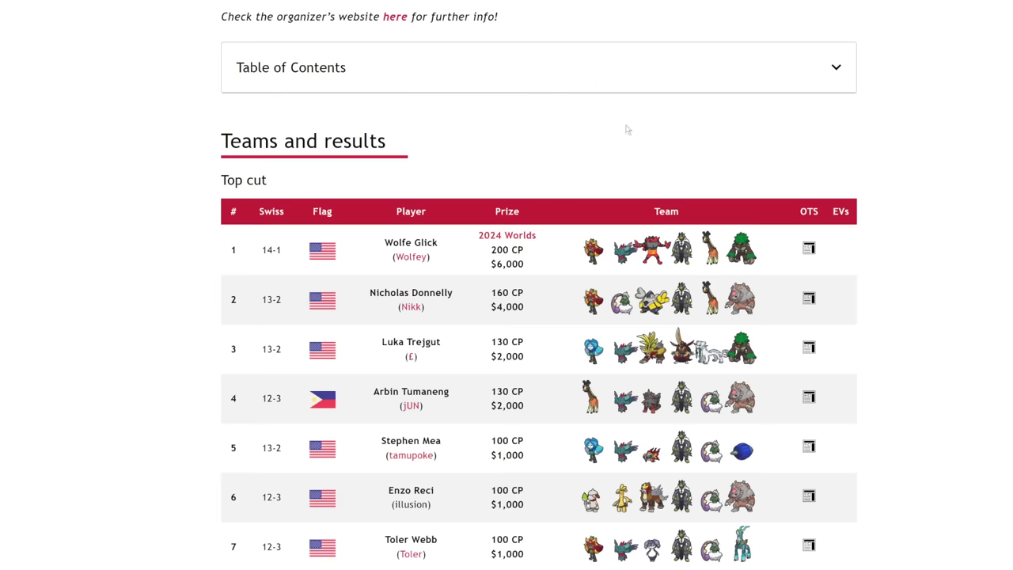
scroll(636, 131, down, 1)
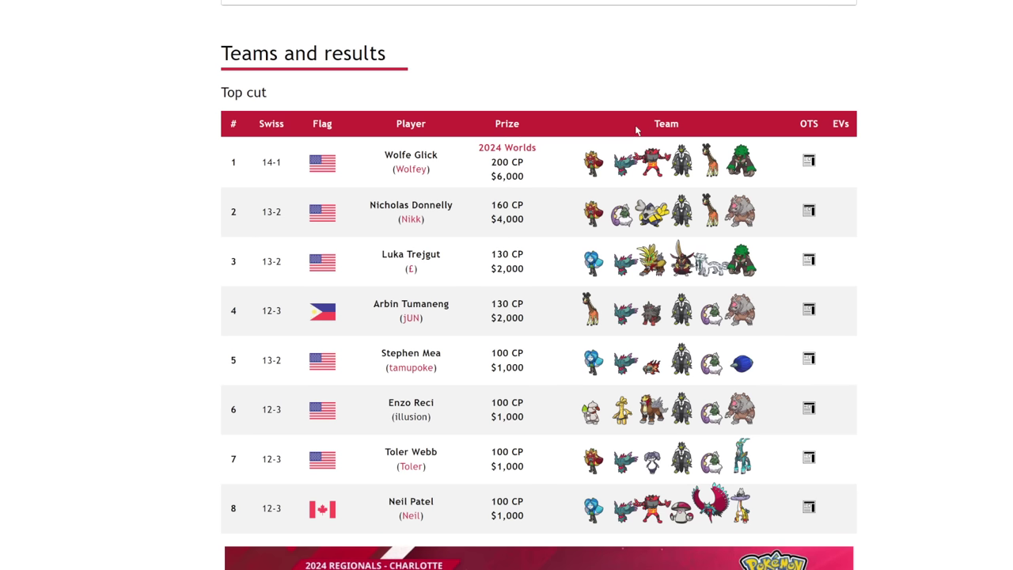
key(ctrl+Tab)
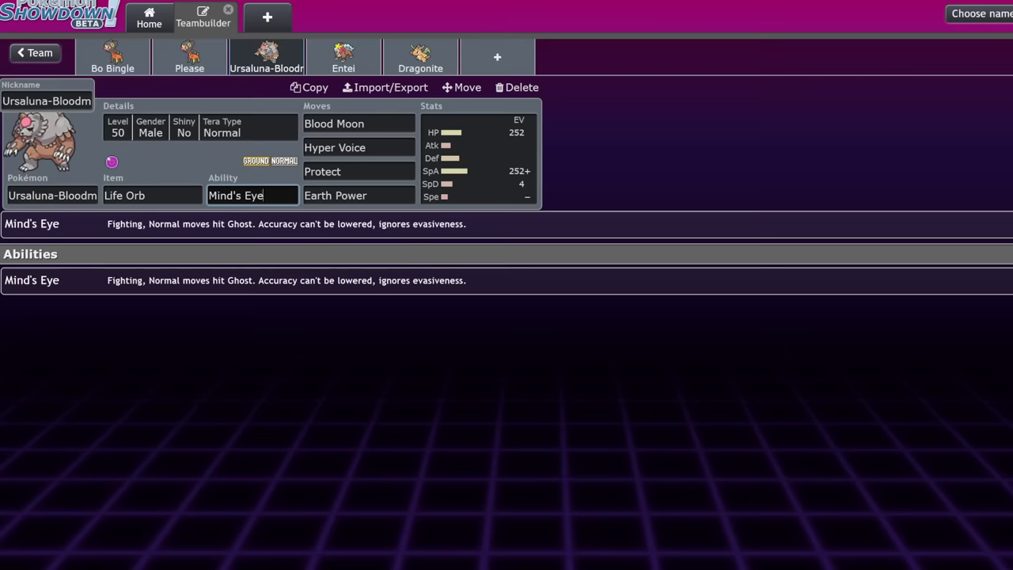
click(456, 146)
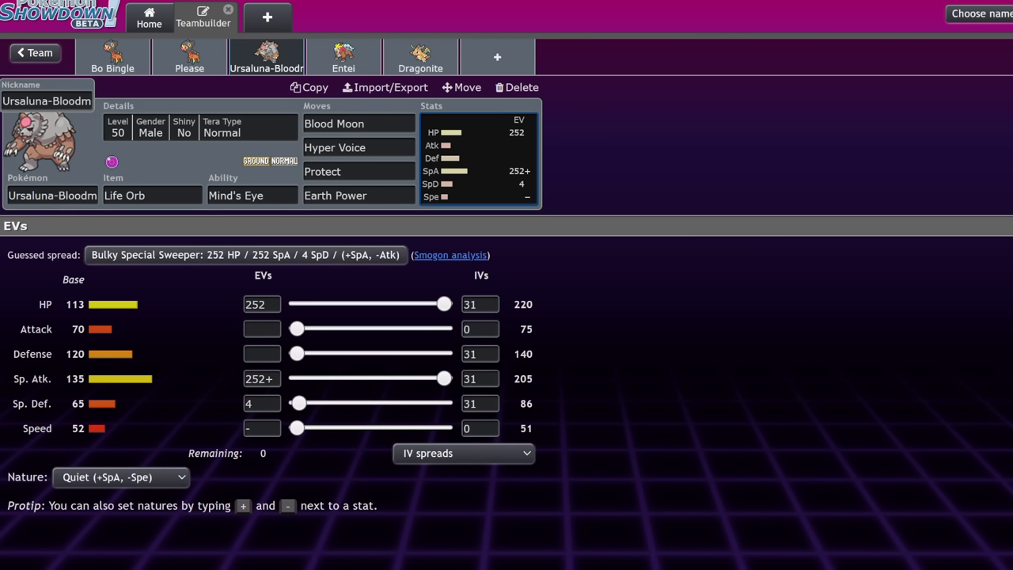
- Switch to the Charlotte Regional results and look over the top cut teams, Masters bracket and Day 2 Swiss standings
key(ctrl+shift+Tab)
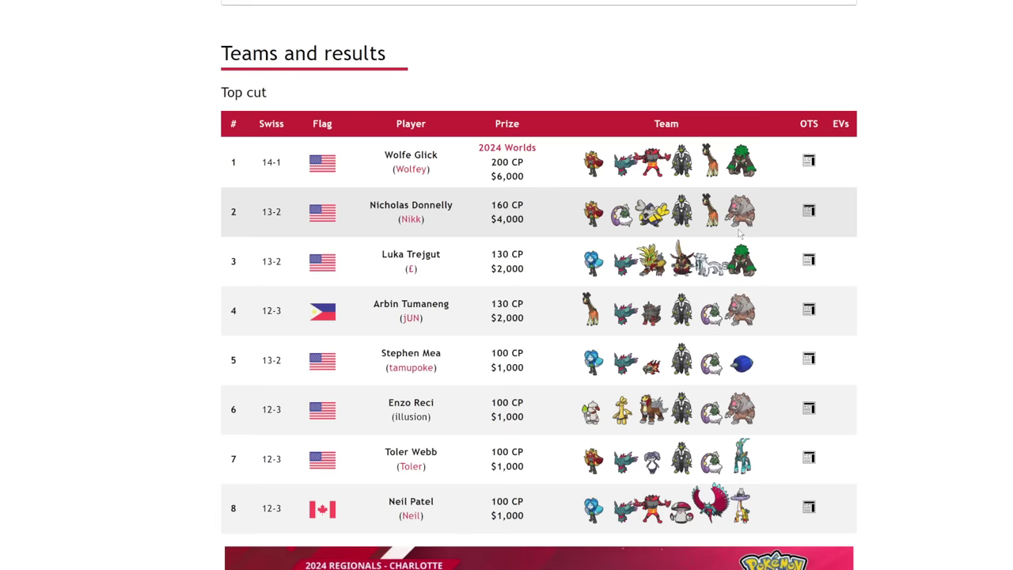
scroll(740, 232, down, 1)
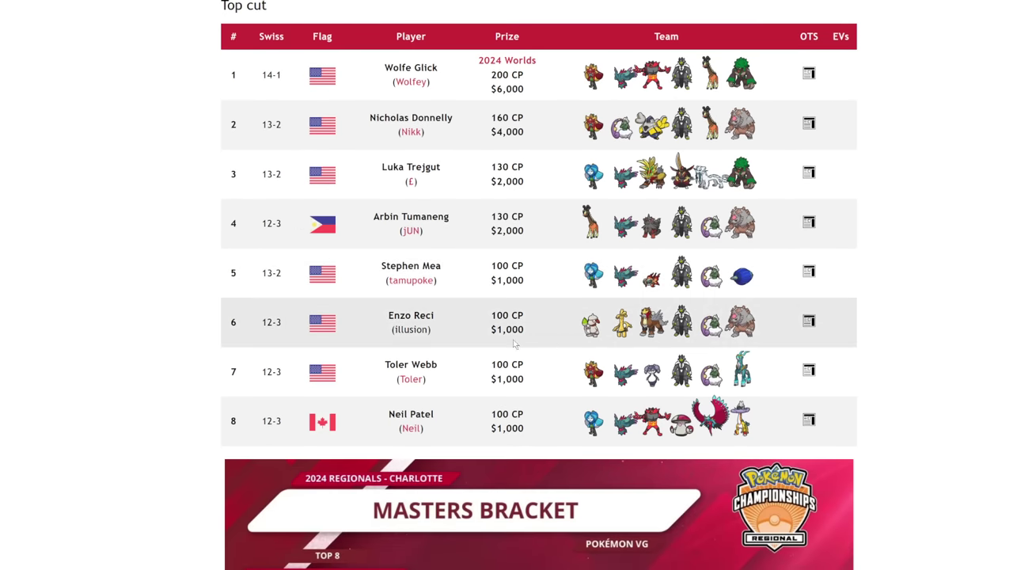
scroll(513, 344, down, 6)
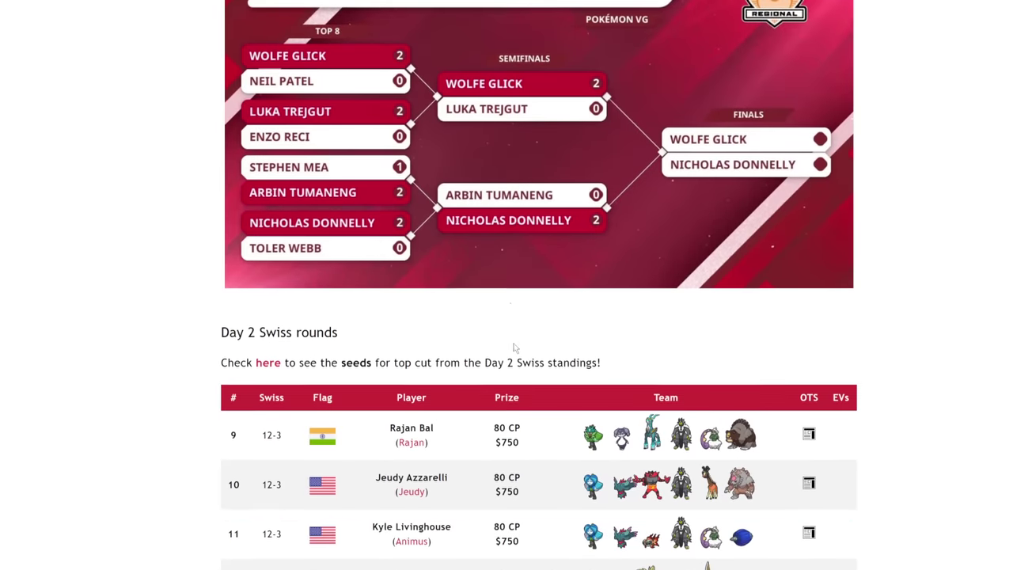
scroll(563, 323, up, 6)
scroll(466, 189, down, 1)
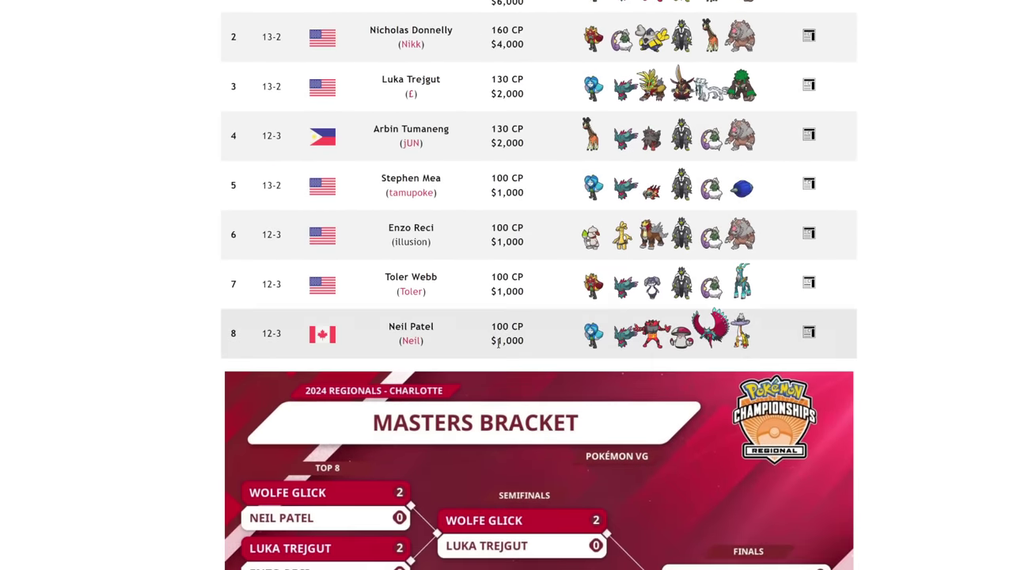
scroll(461, 208, up, 2)
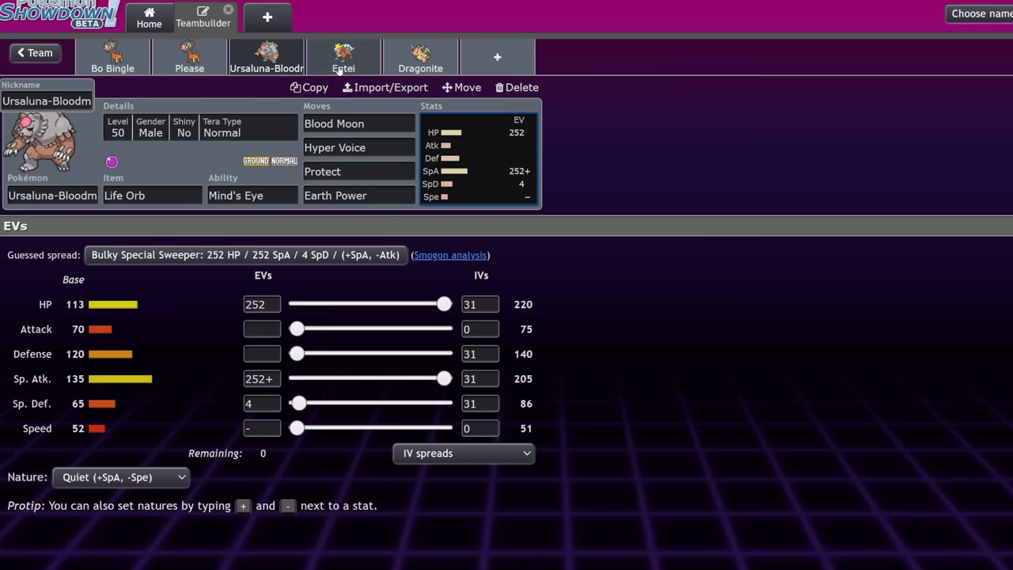
- Return to the full Farigiraf team in the teambuilder and look through its sets from the Farigiraf variants to Tornadus
click(44, 56)
scroll(306, 147, down, 8)
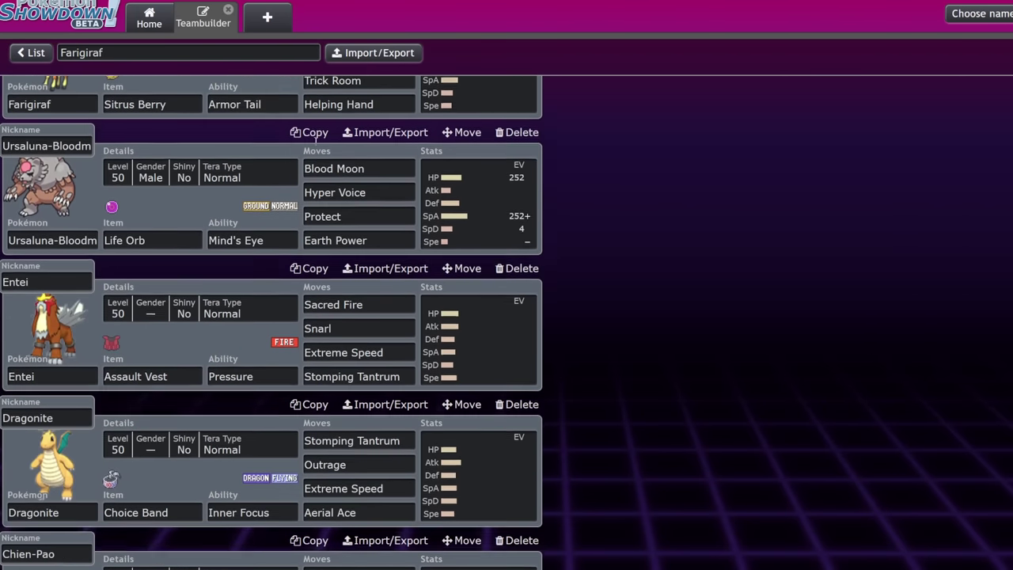
scroll(435, 192, up, 4)
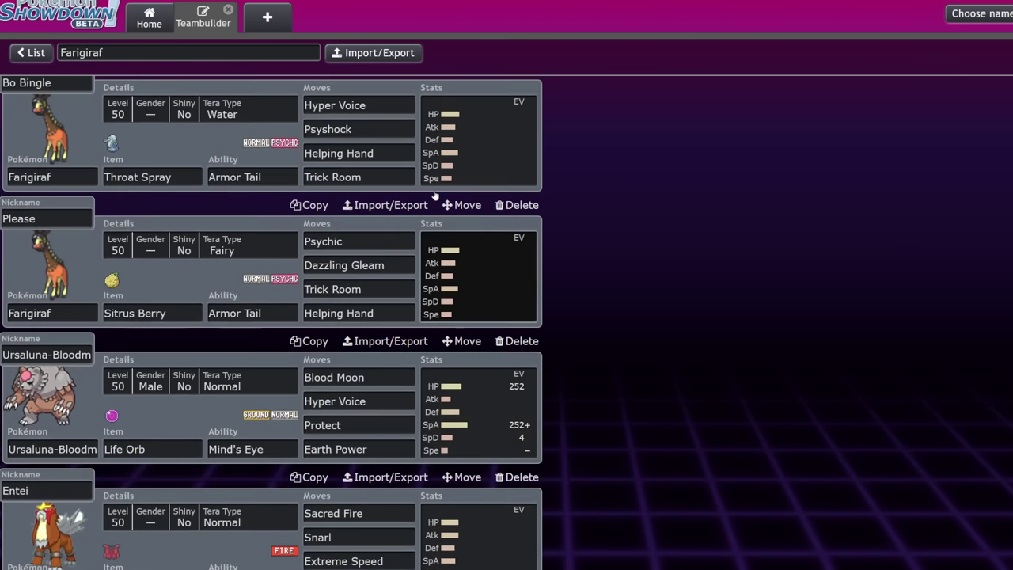
scroll(434, 192, up, 1)
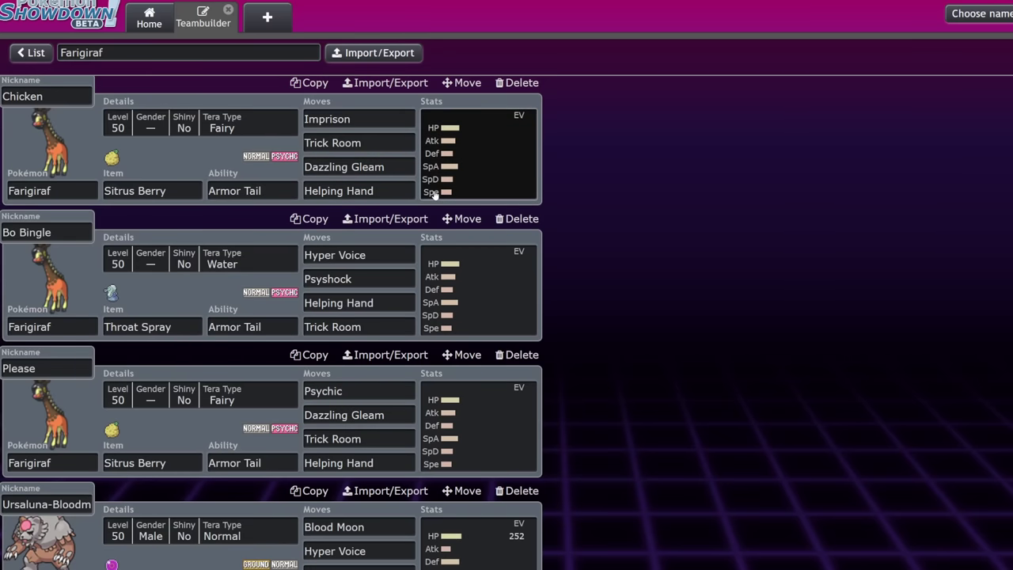
scroll(434, 194, down, 13)
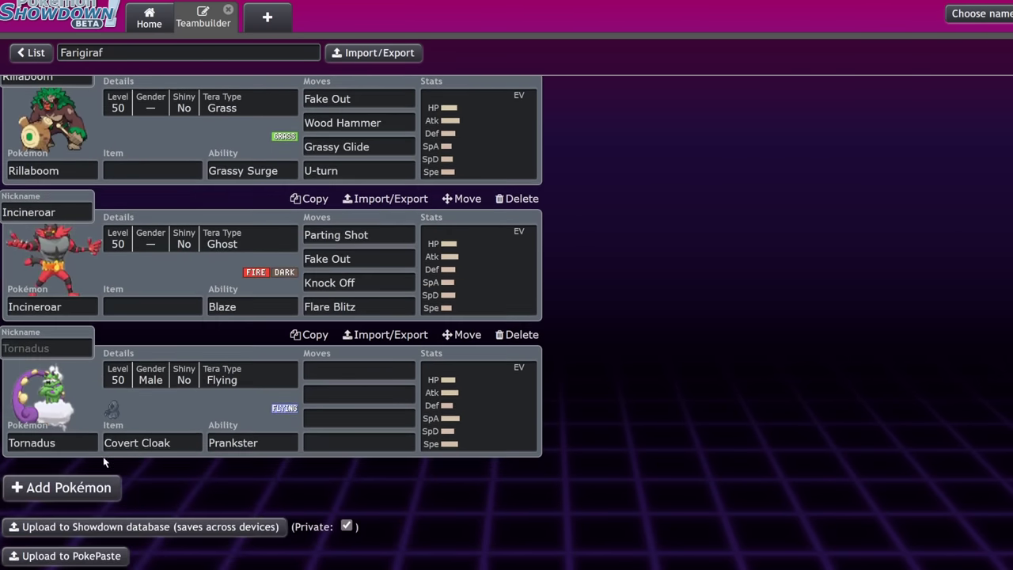
- Add Raging Bolt to the Farigiraf team and return to the team overview
click(103, 487)
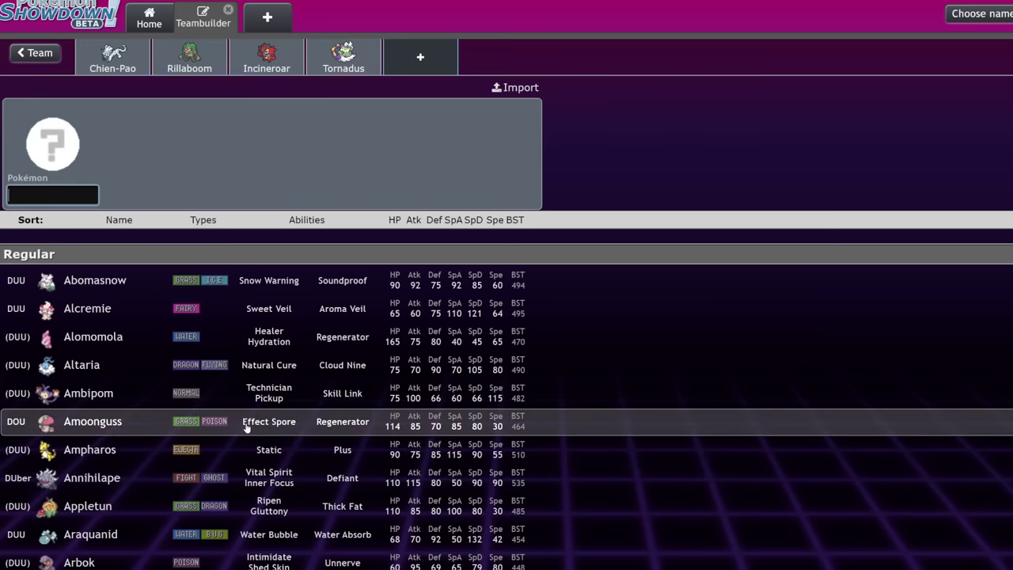
text(rag)
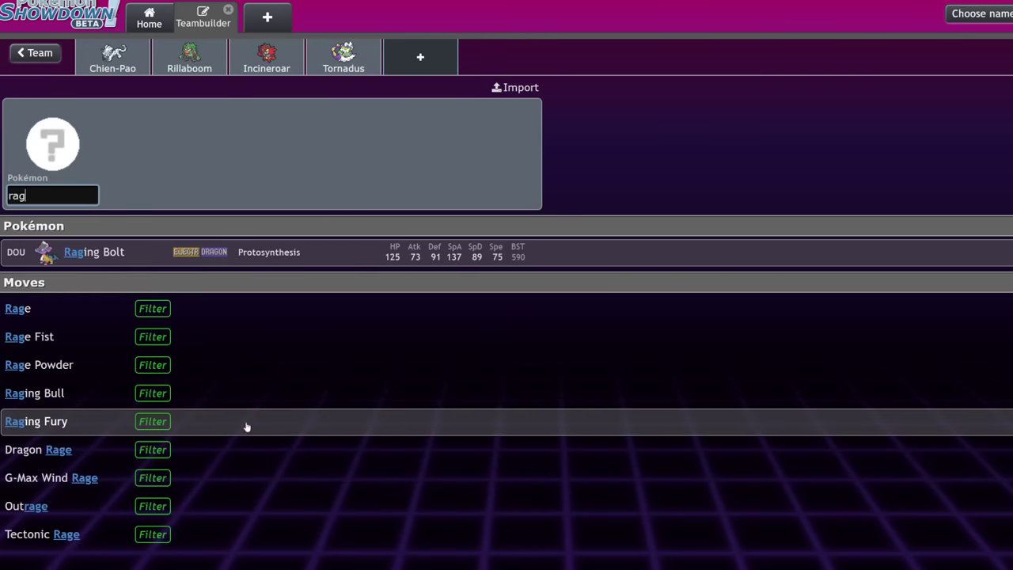
key(Return)
click(36, 53)
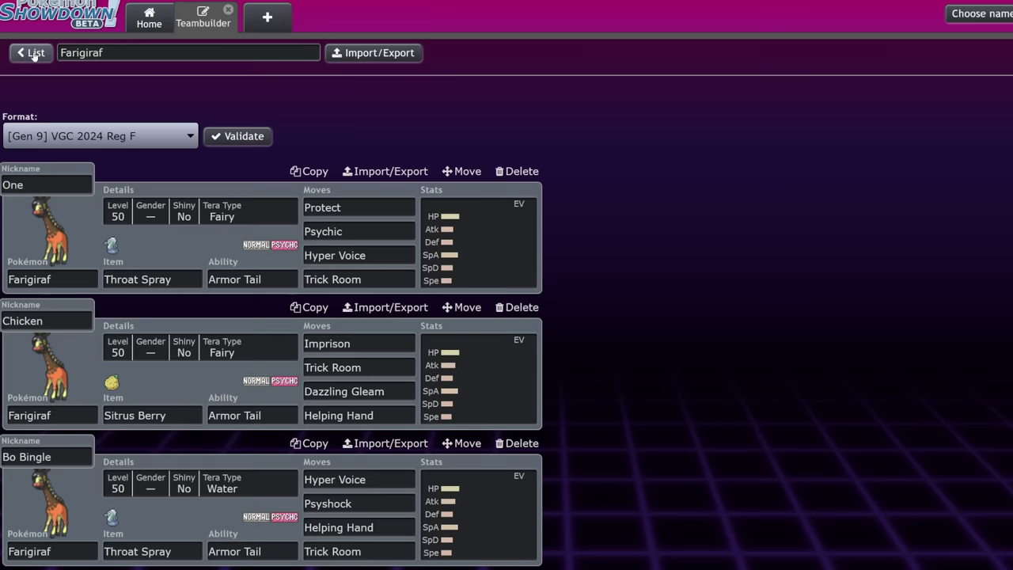
- Give Raging Bolt the move Thunderclap in its first move slot
scroll(289, 253, down, 10)
scroll(300, 292, down, 5)
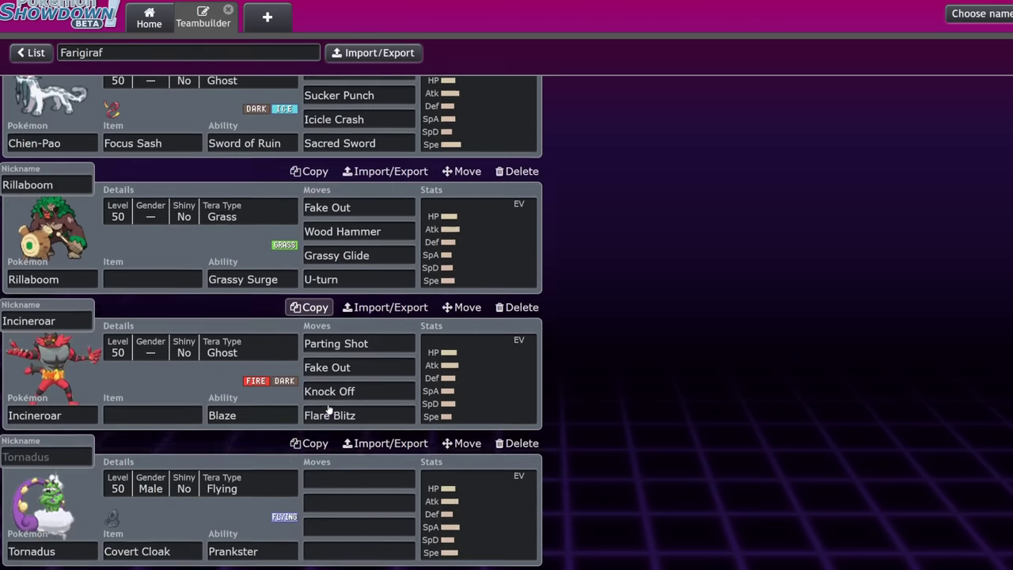
click(345, 427)
text(thunde)
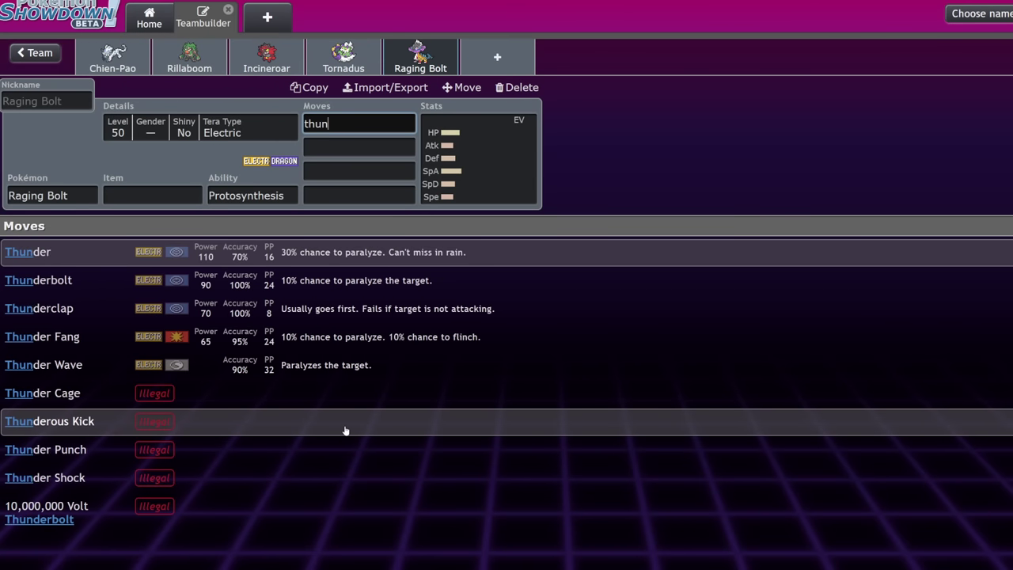
click(349, 310)
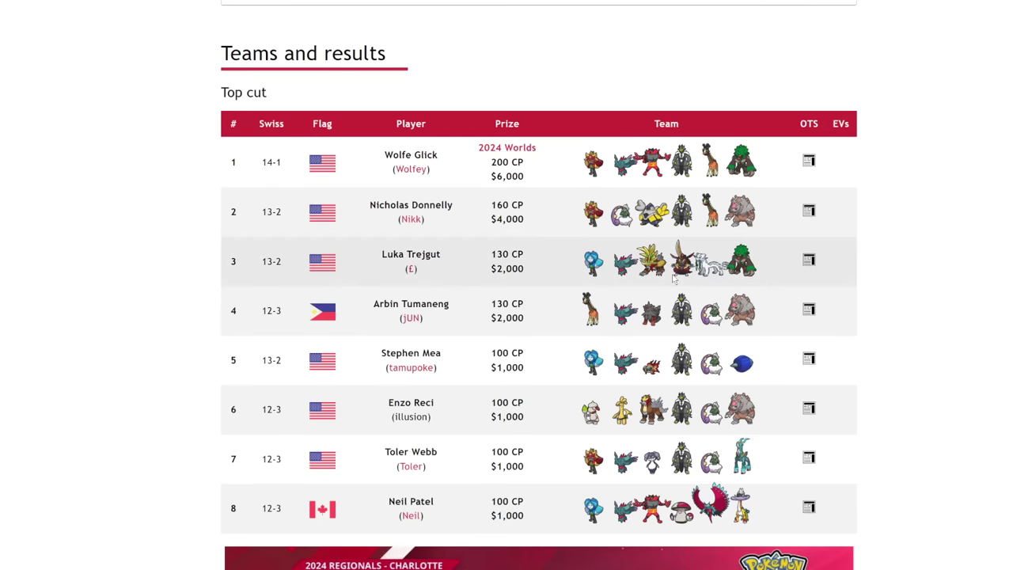
- Compare the Charlotte top cut teams with the Farigiraf sets and partner Pokémon in the teambuilder
scroll(539, 285, down, 1)
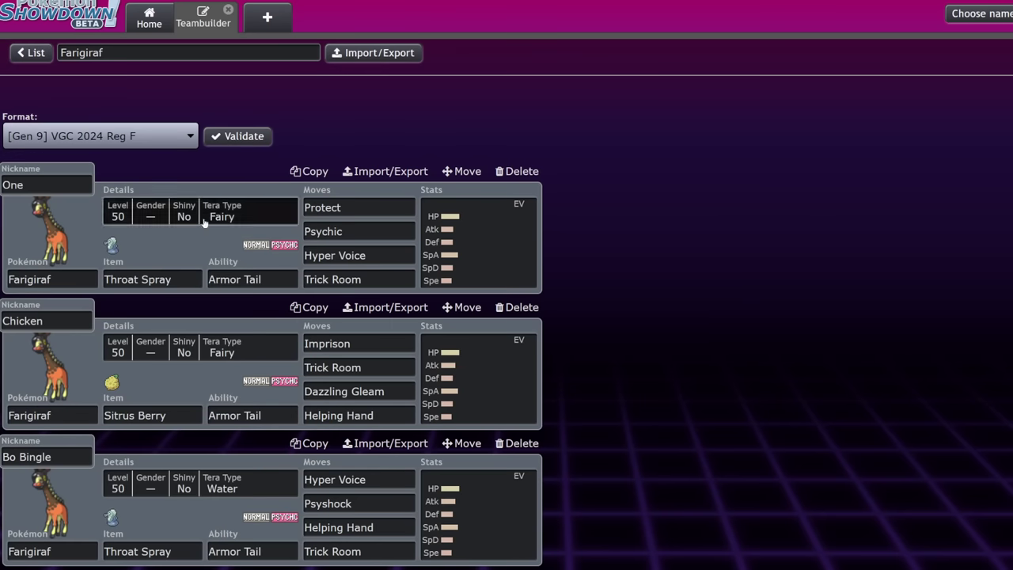
scroll(212, 223, down, 2)
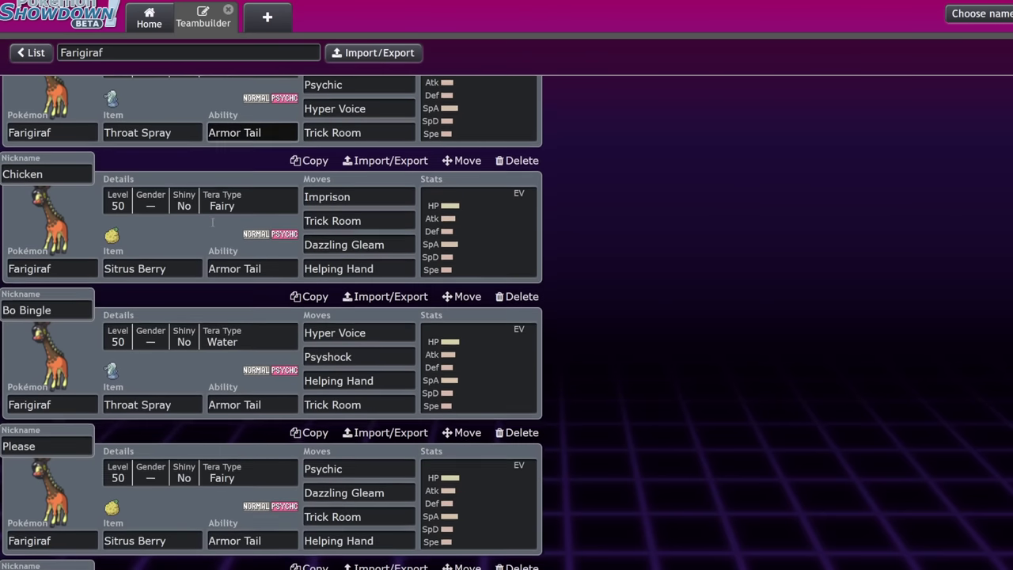
scroll(212, 223, down, 8)
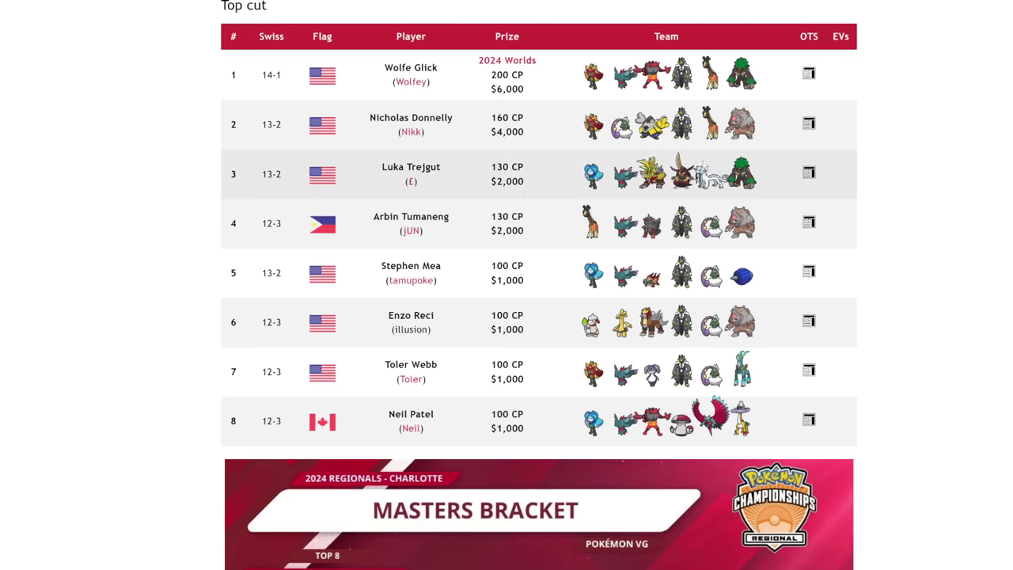
scroll(855, 129, up, 1)
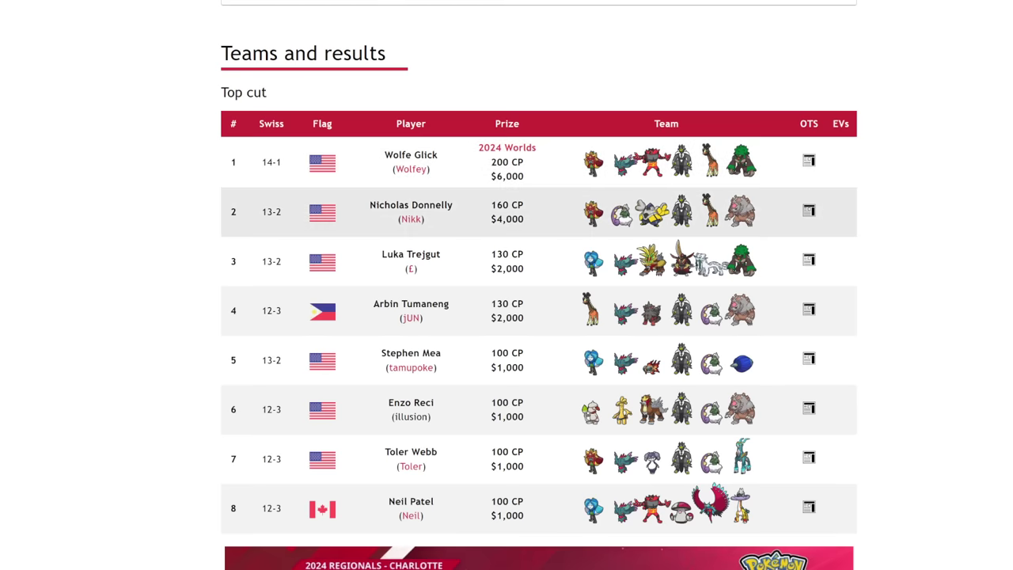
click(504, 207)
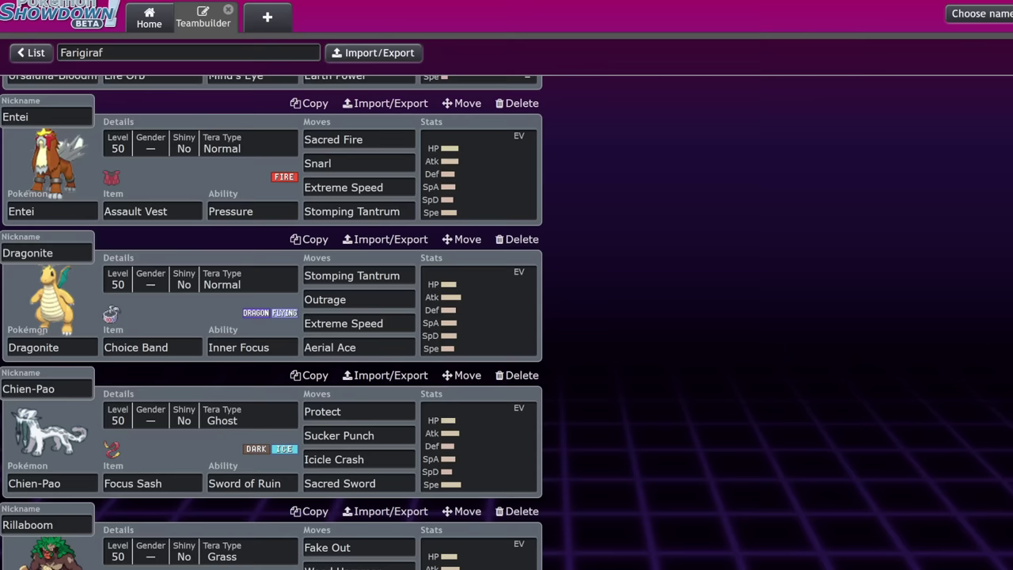
scroll(389, 195, up, 4)
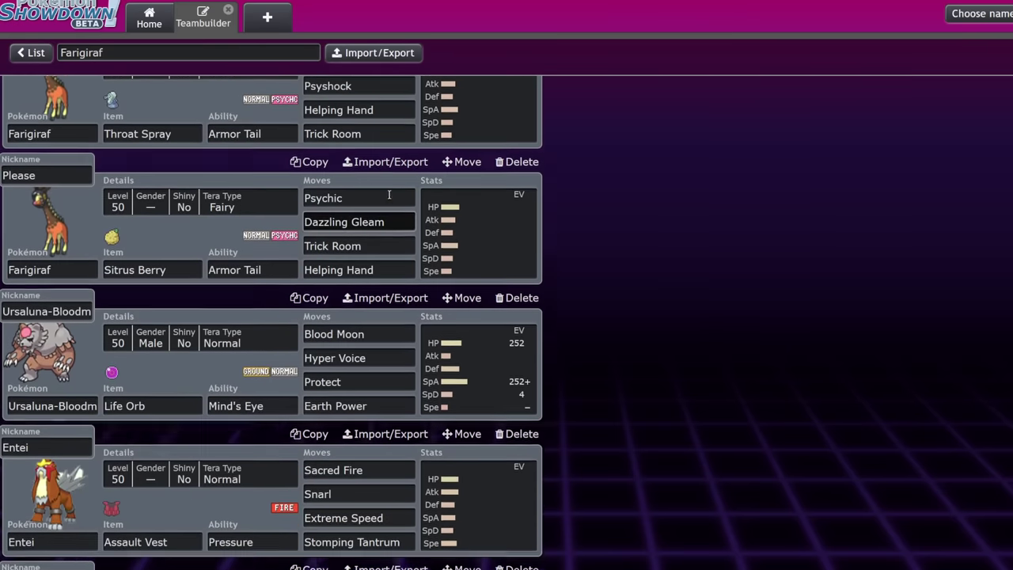
- Open the EV spread of the Tera Fairy Farigiraf holding Sitrus Berry
scroll(388, 194, up, 1)
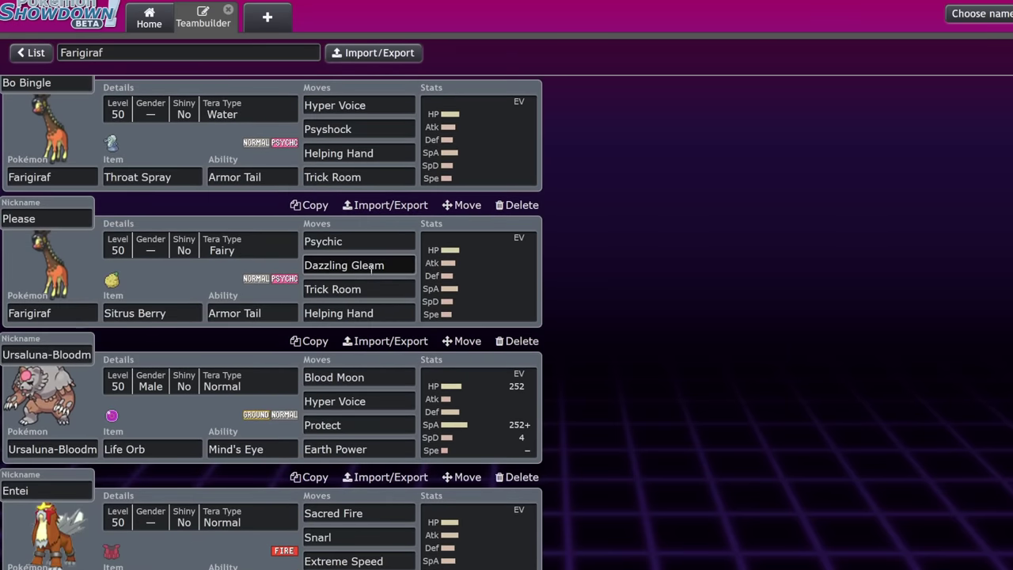
click(481, 277)
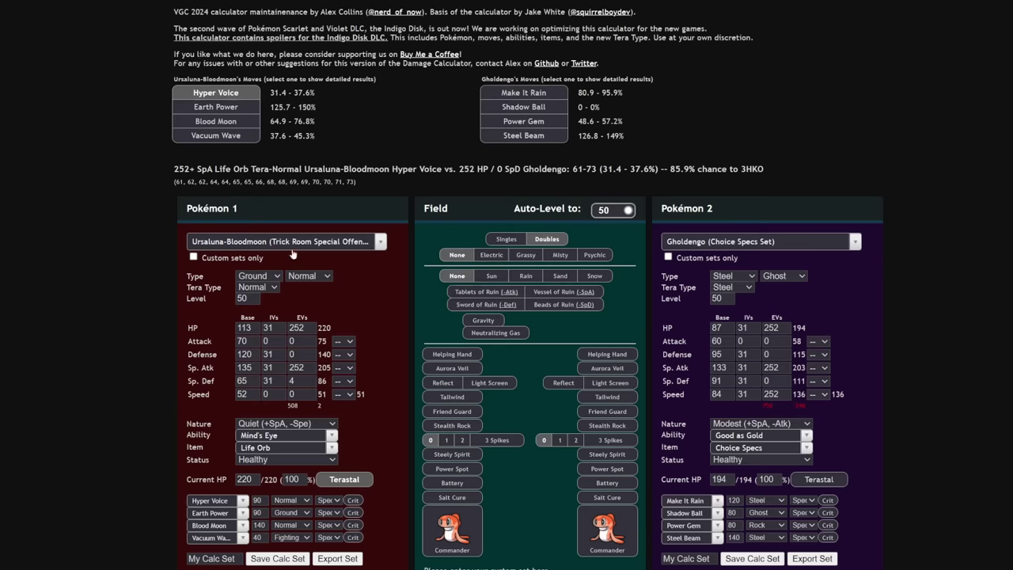
- In the VGC damage calculator, load Farigiraf's Bulky Imprison Set as Pokémon 1 and set its Sp. Atk EVs to 4
click(292, 245)
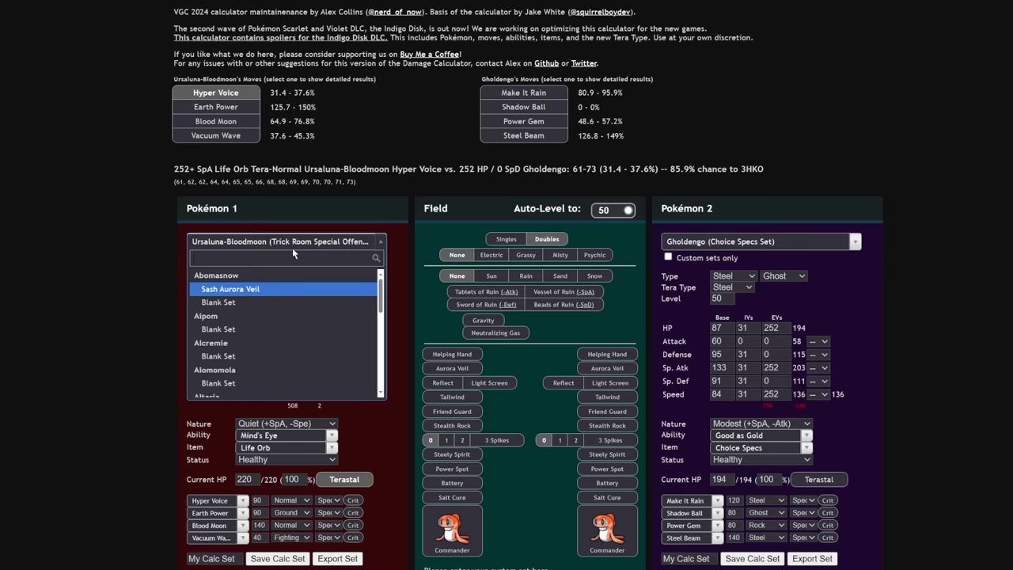
text(fari)
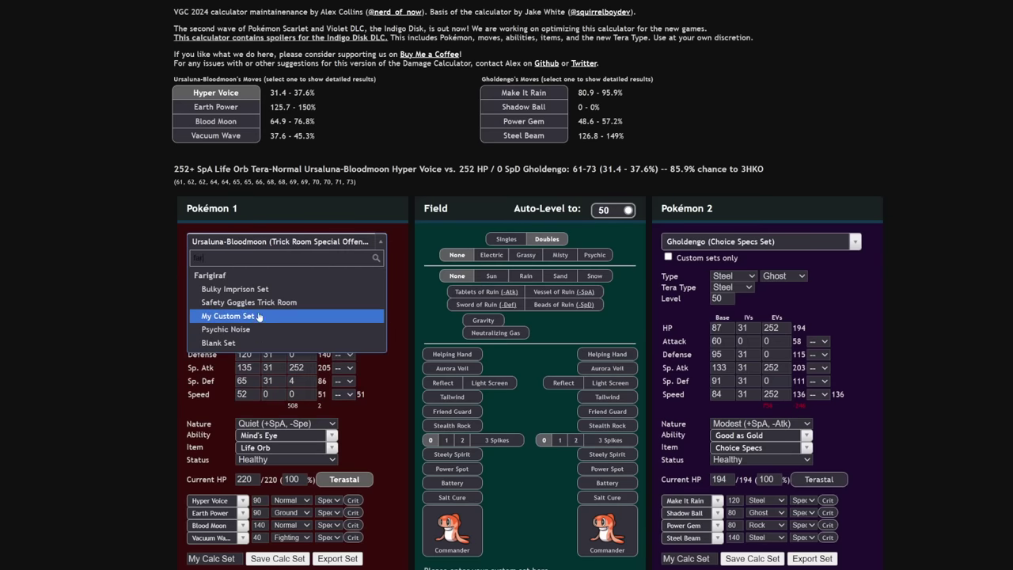
click(257, 290)
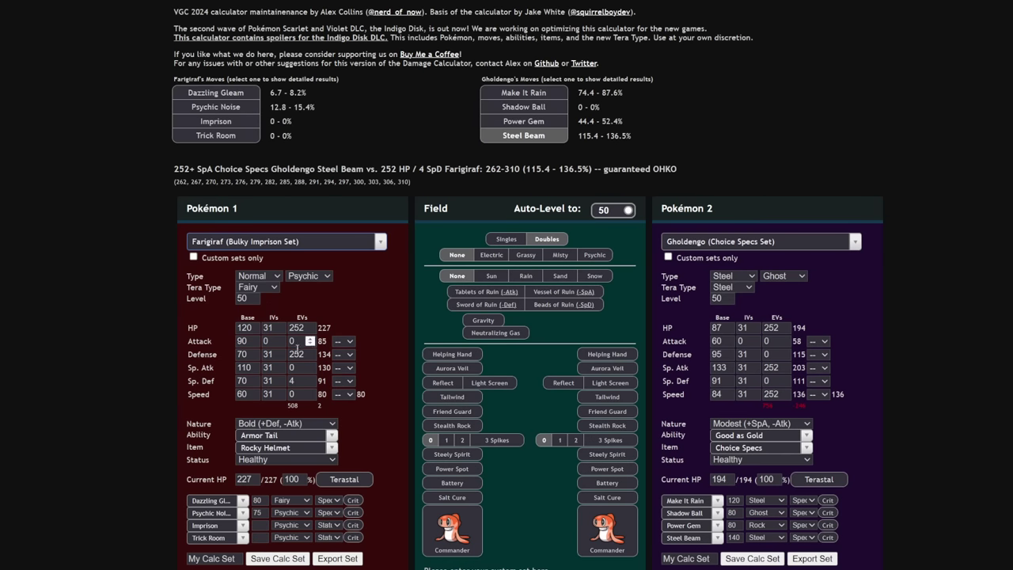
click(300, 368)
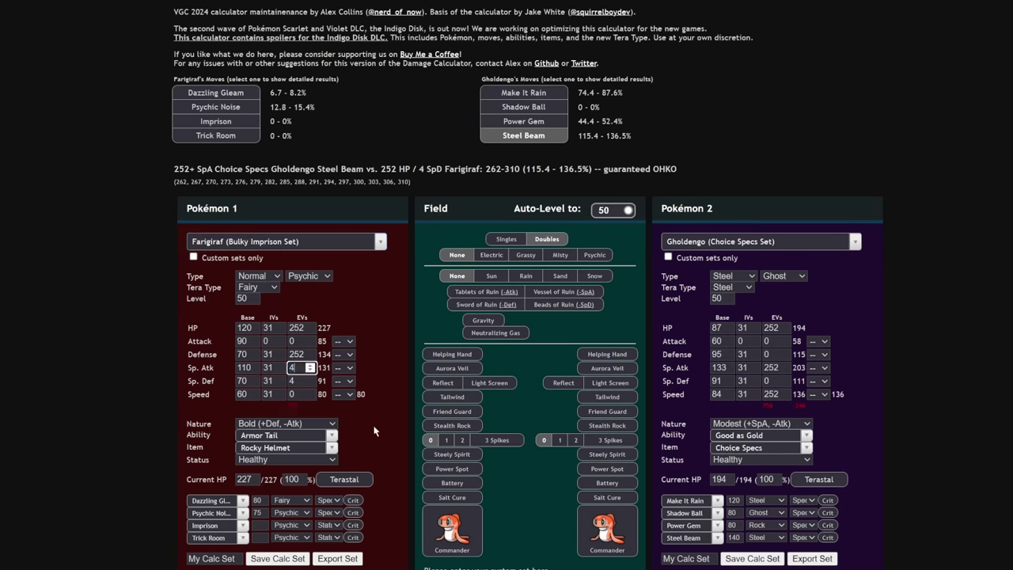
text(4)
- Load Urshifu-Single Strike's Choice Band Adamant set as Pokémon 2
click(688, 245)
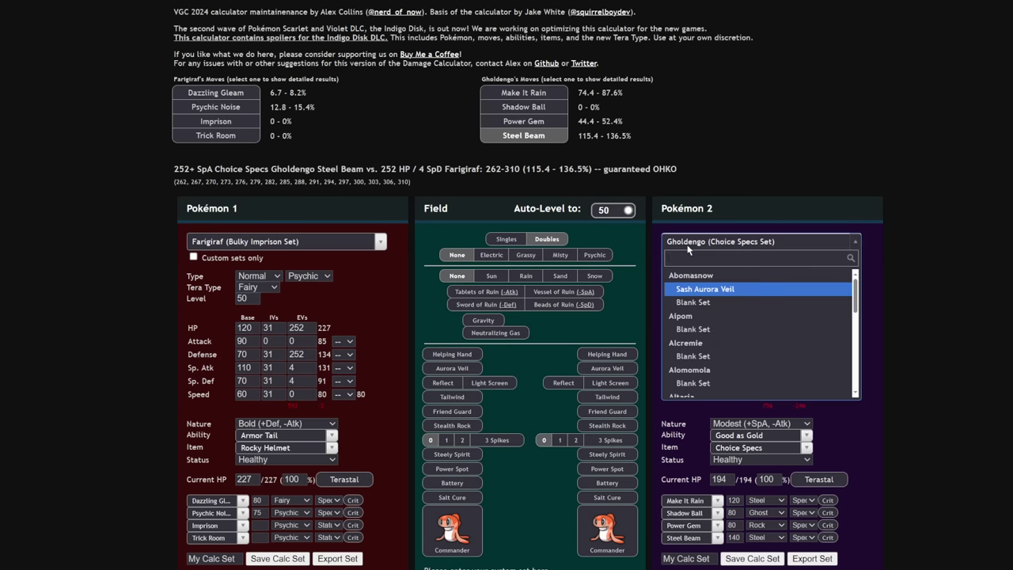
text(urshi)
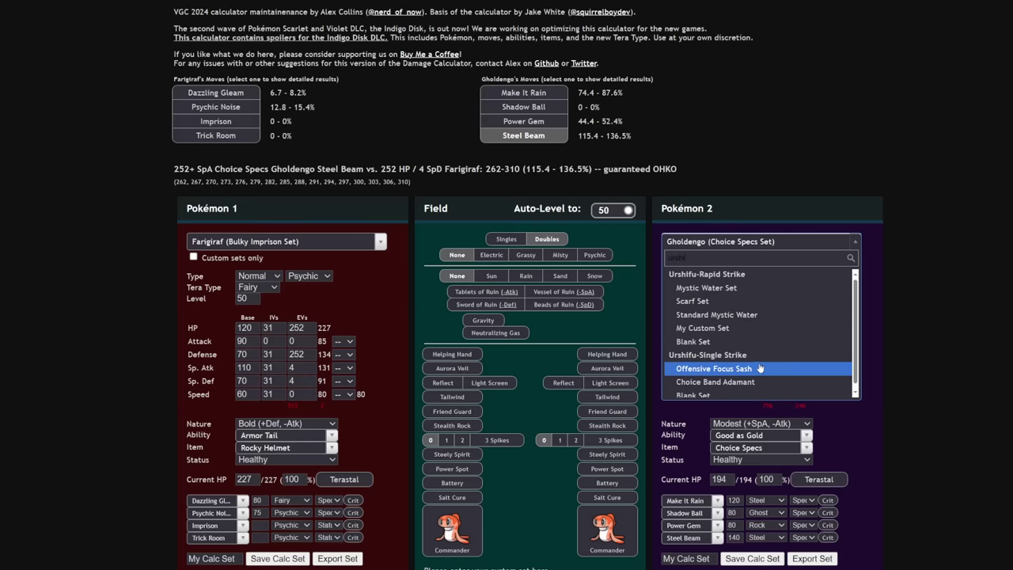
click(740, 382)
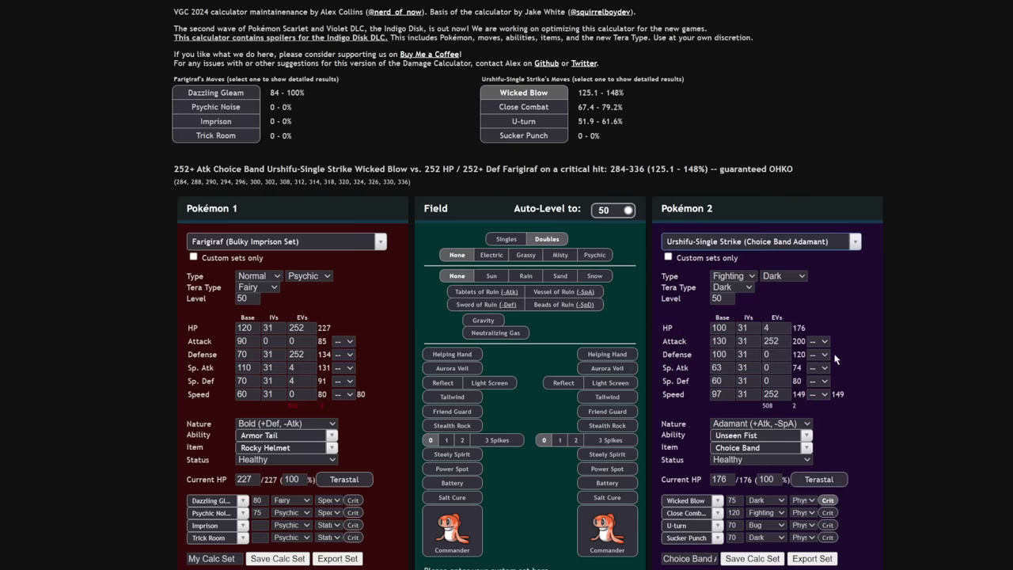
- Compare Wicked Blow and Dazzling Gleam damage with both Pokémon Terastallized, and turn off Urshifu's Terastallization
click(839, 481)
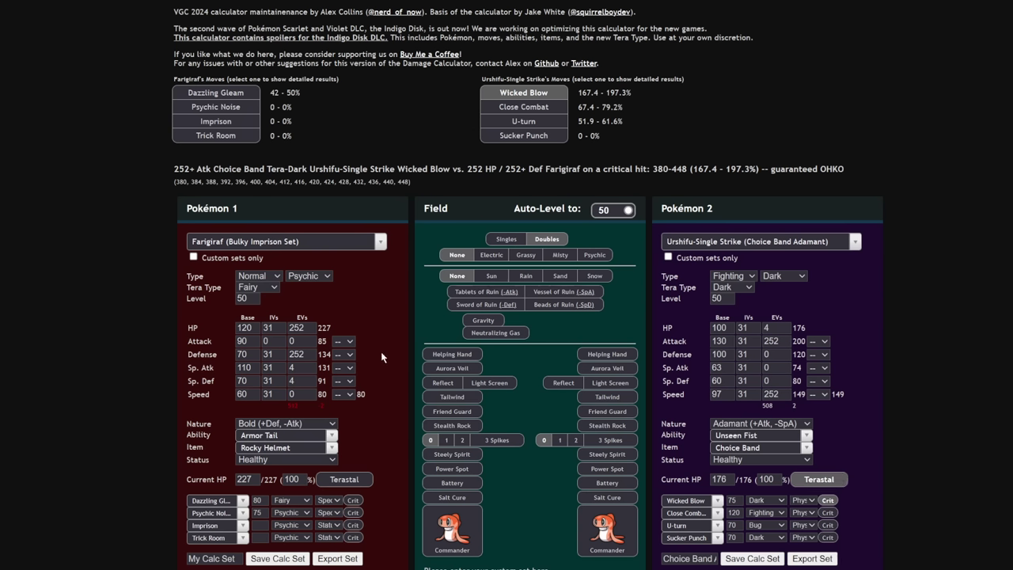
click(356, 479)
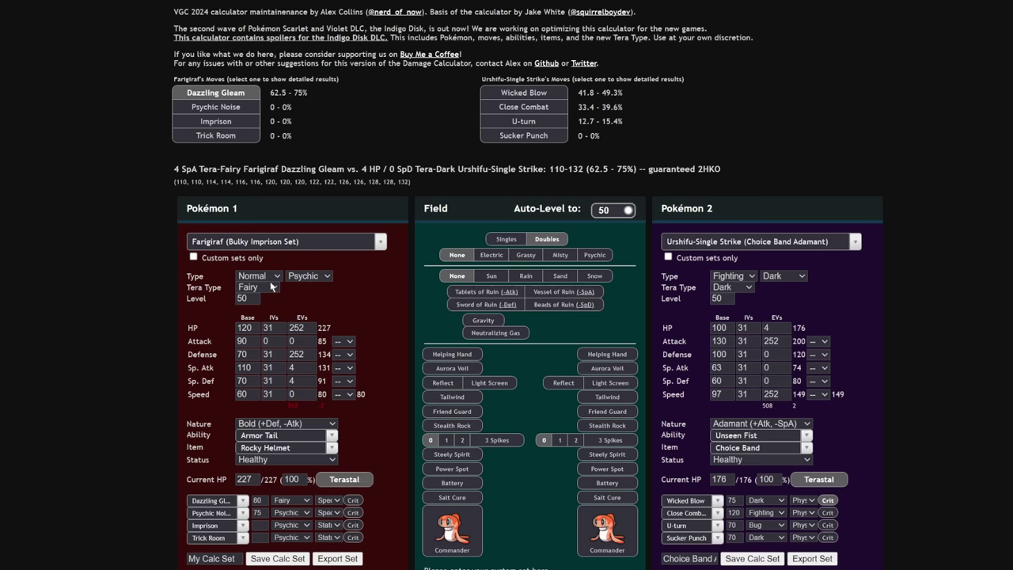
click(561, 96)
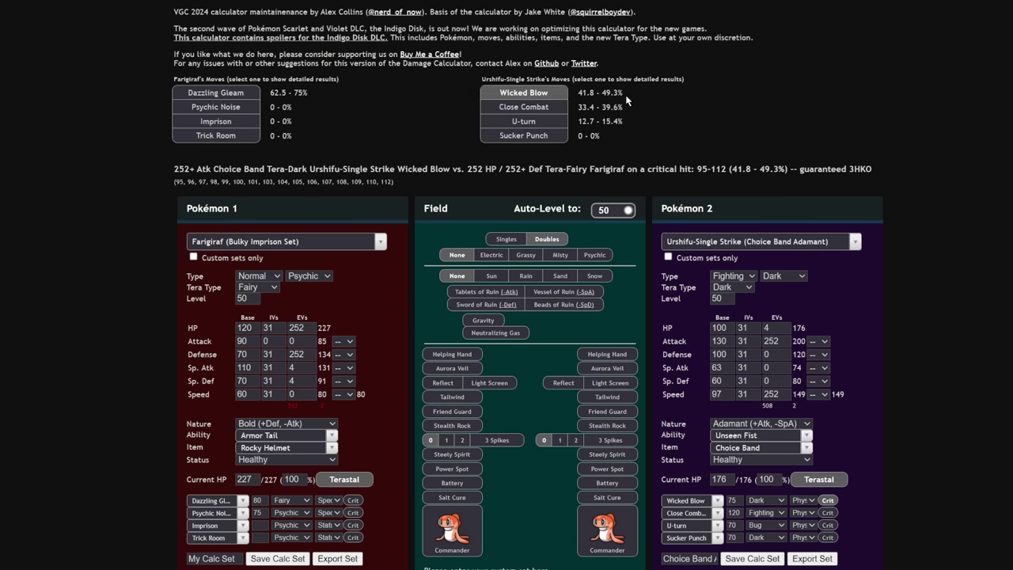
click(216, 93)
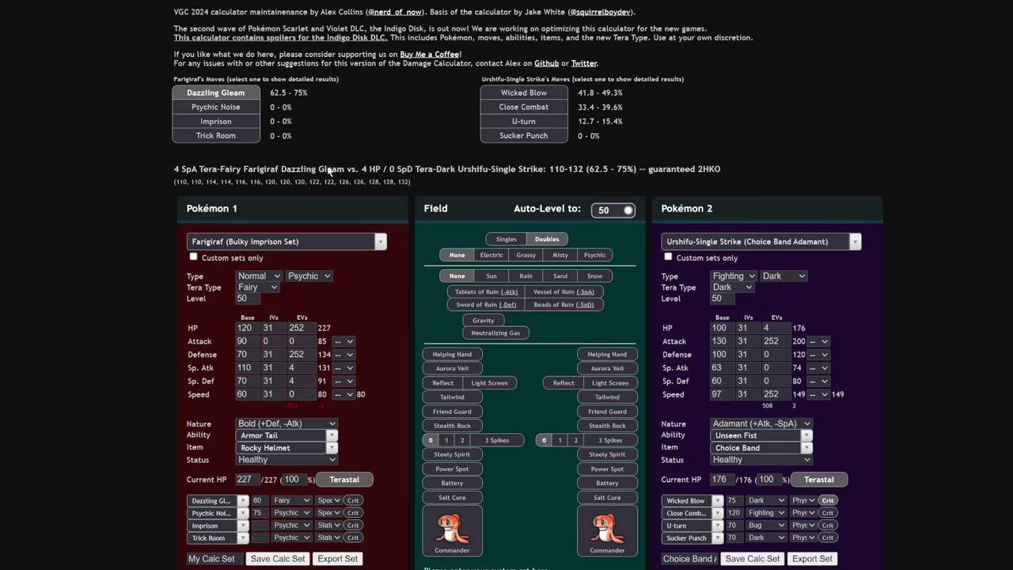
click(818, 479)
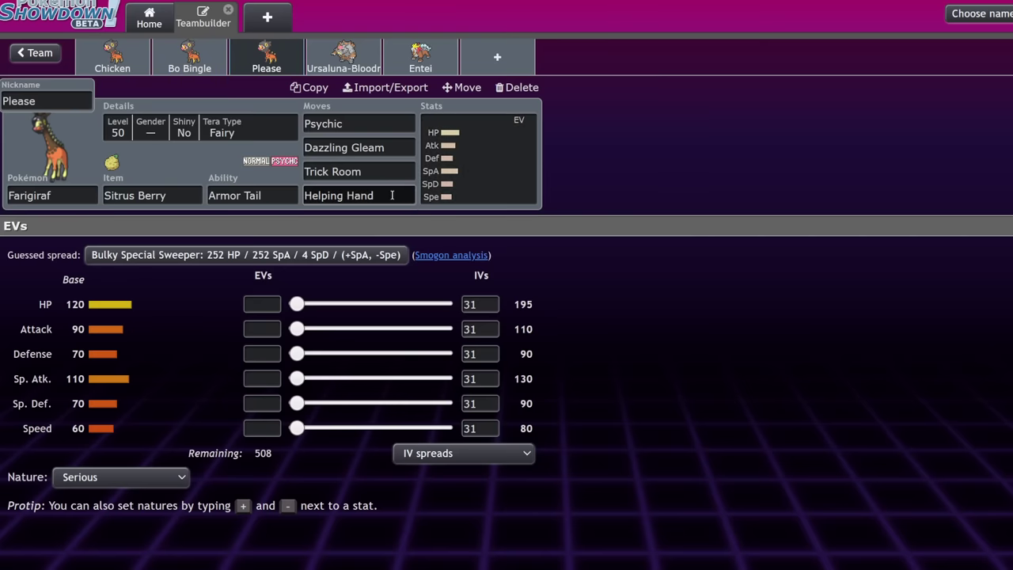
- In the Showdown teambuilder, view the move options for Farigiraf's Helping Hand slot and return to the team list
click(357, 196)
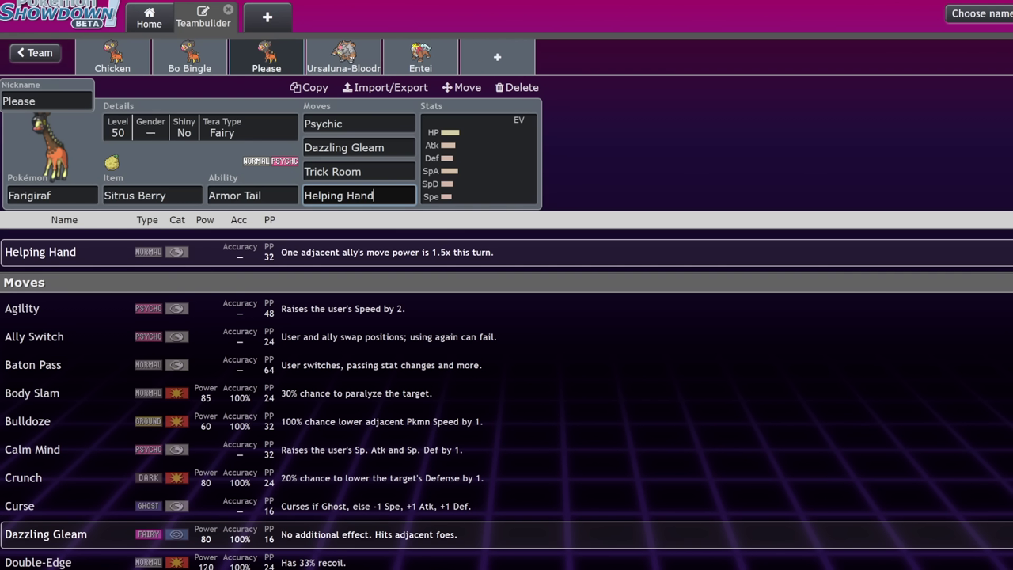
click(37, 53)
click(46, 56)
- Open the team Copy of Spider Gang LLC from the team list and look through its sets
scroll(424, 216, down, 5)
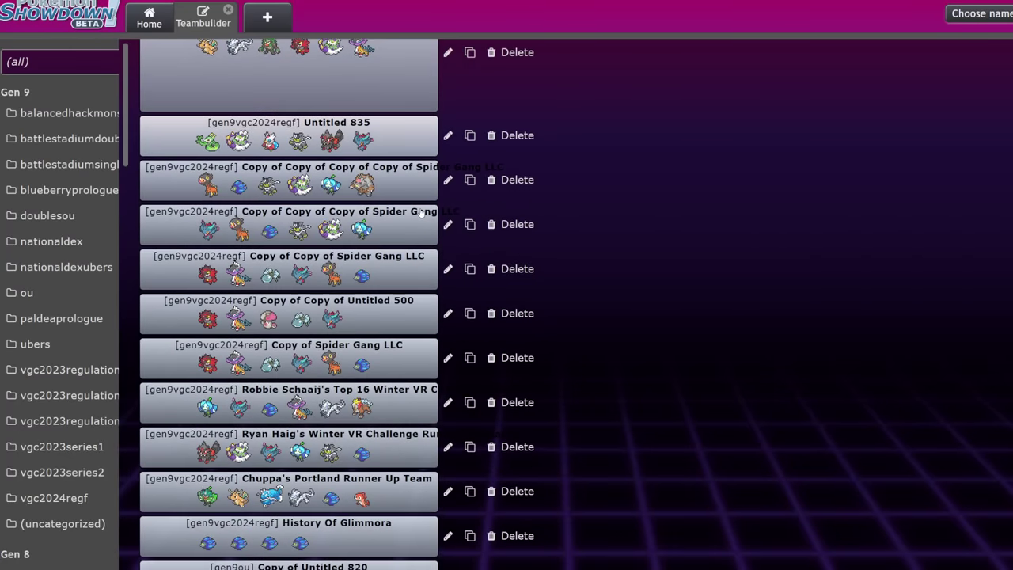
click(348, 357)
scroll(425, 324, down, 5)
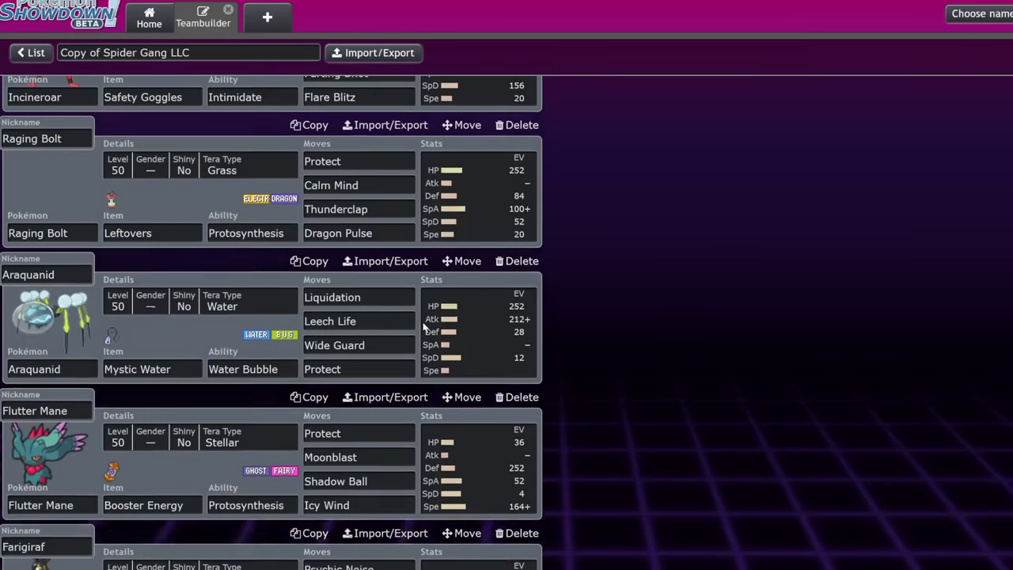
scroll(425, 324, up, 5)
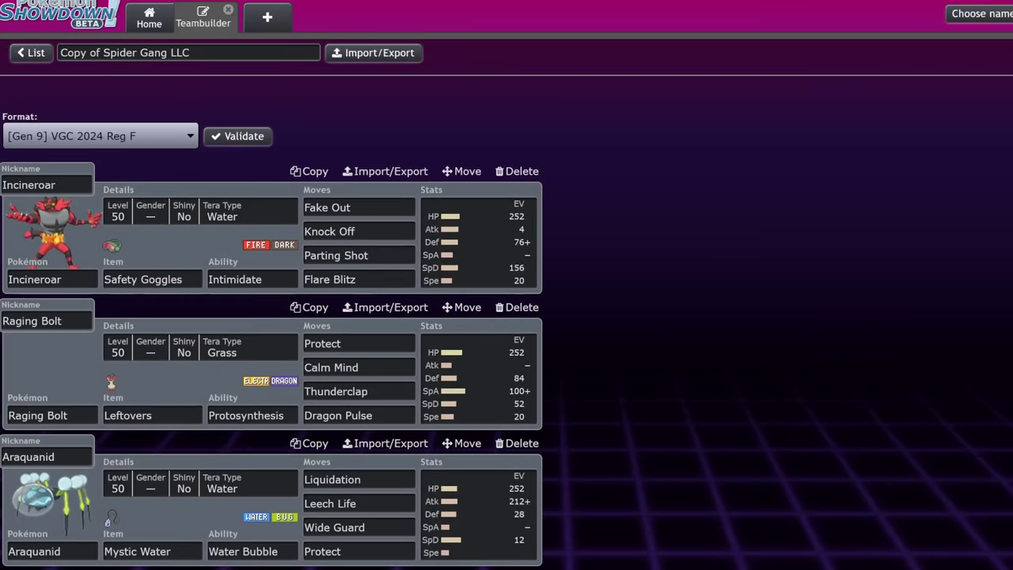
click(32, 53)
scroll(409, 271, down, 1)
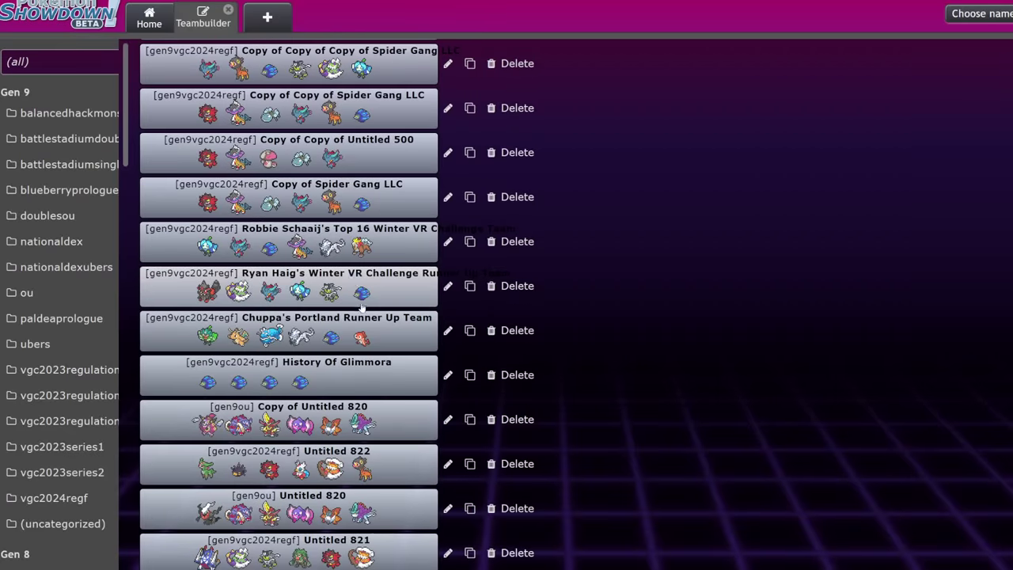
click(358, 185)
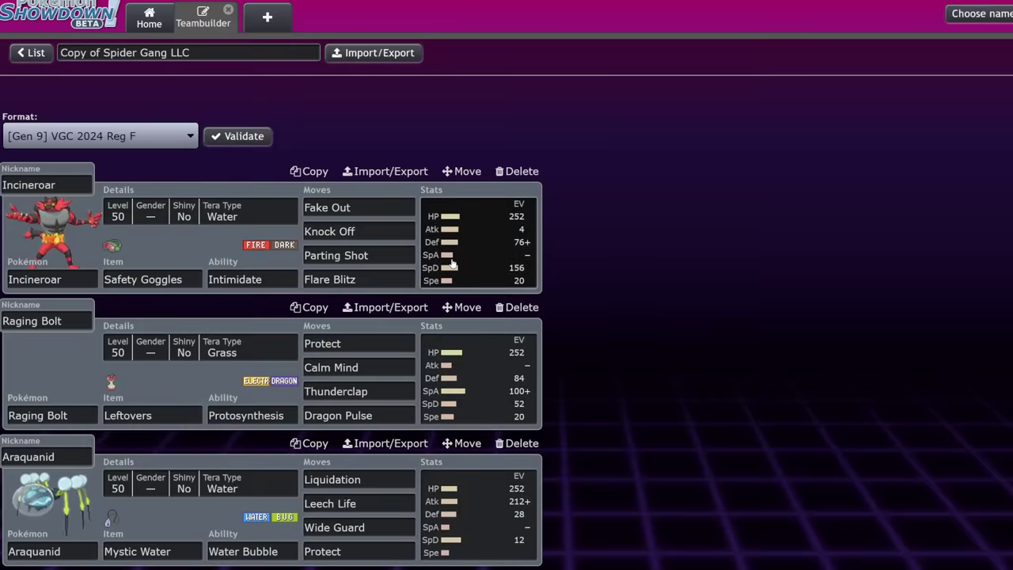
- Change Flutter Mane's item to Choice Specs
scroll(459, 310, down, 5)
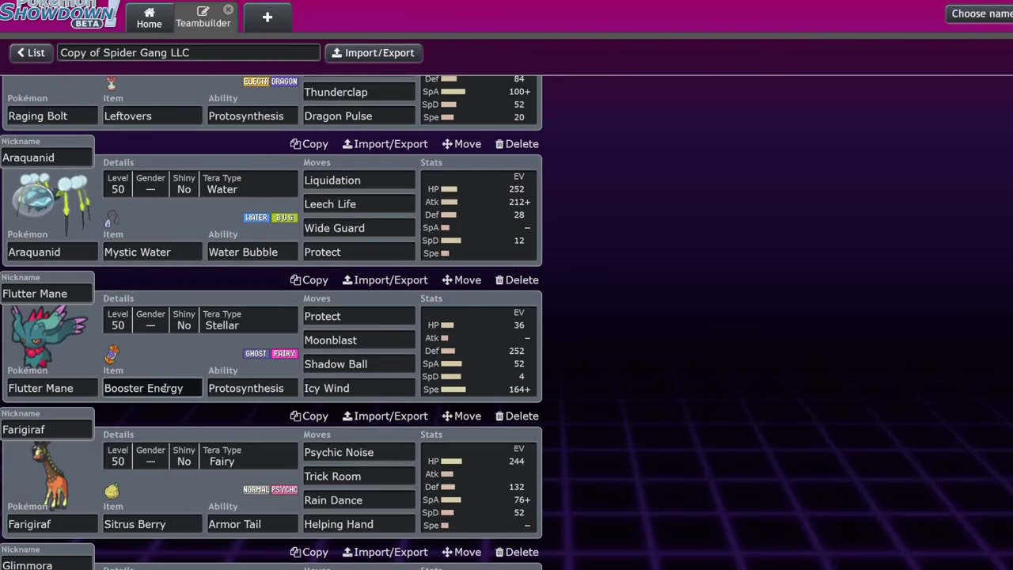
click(185, 388)
text(choic)
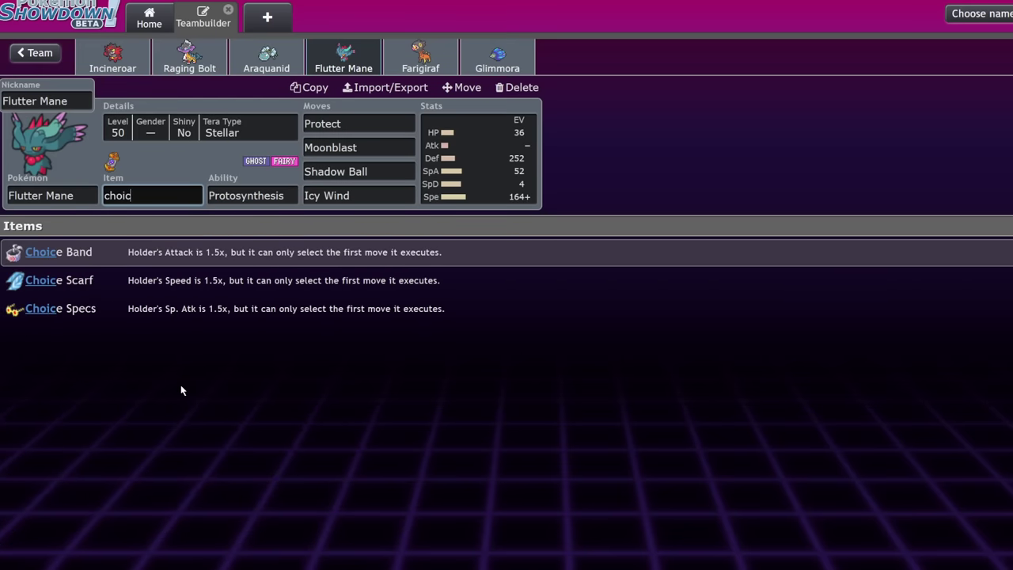
click(132, 307)
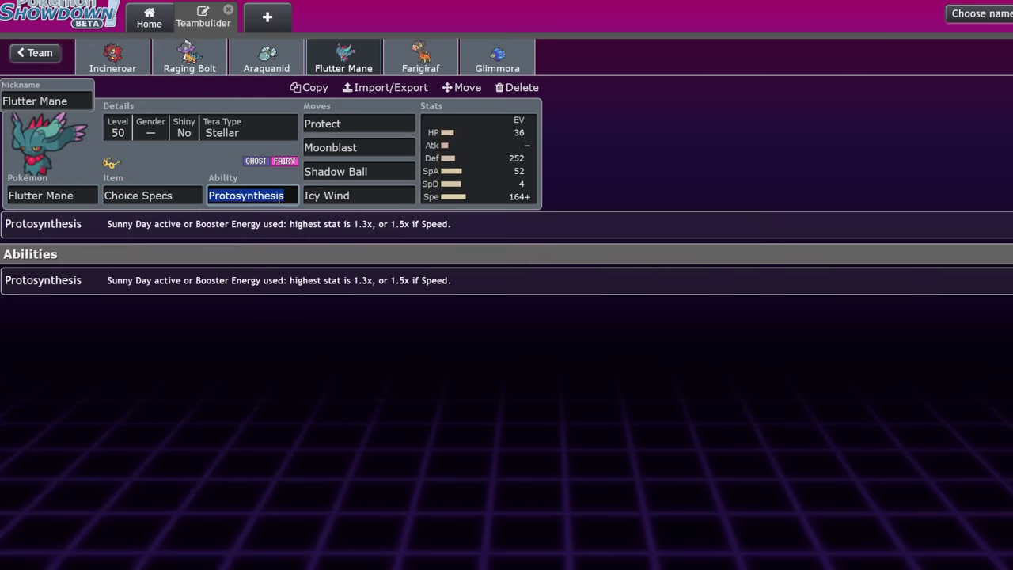
- Check the team's Farigiraf set and open Flutter Mane's EV spread
click(419, 57)
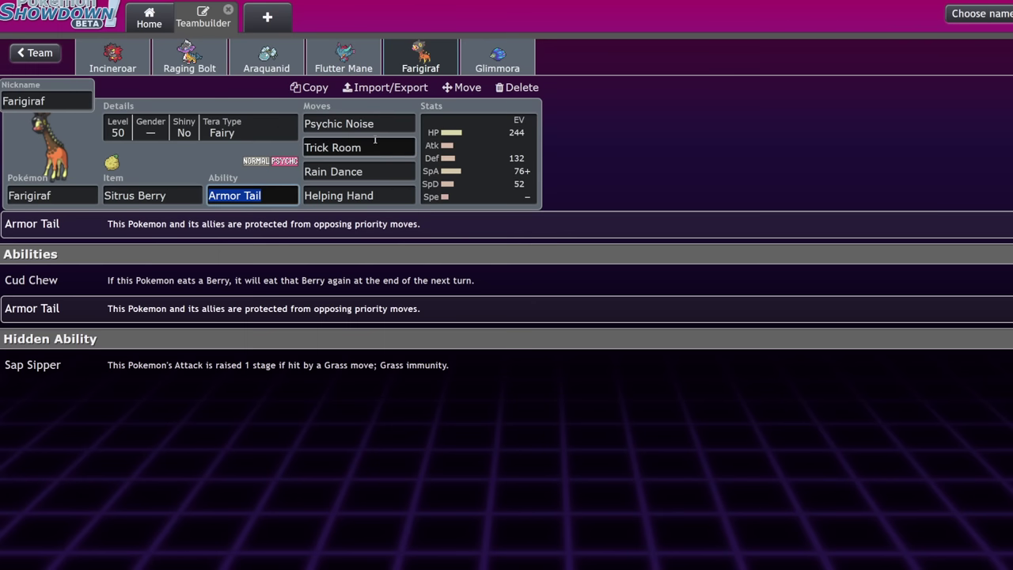
click(344, 57)
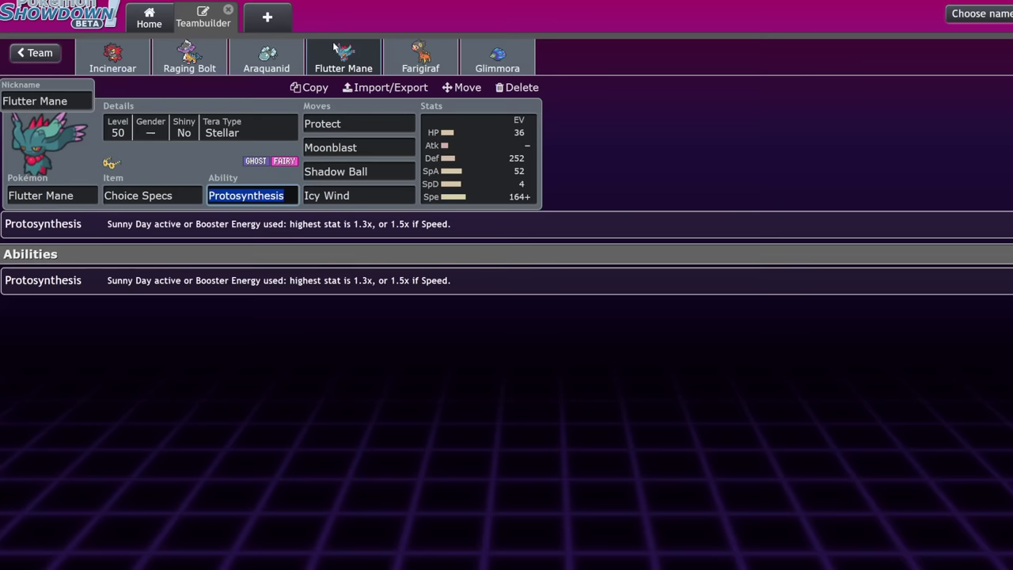
click(517, 154)
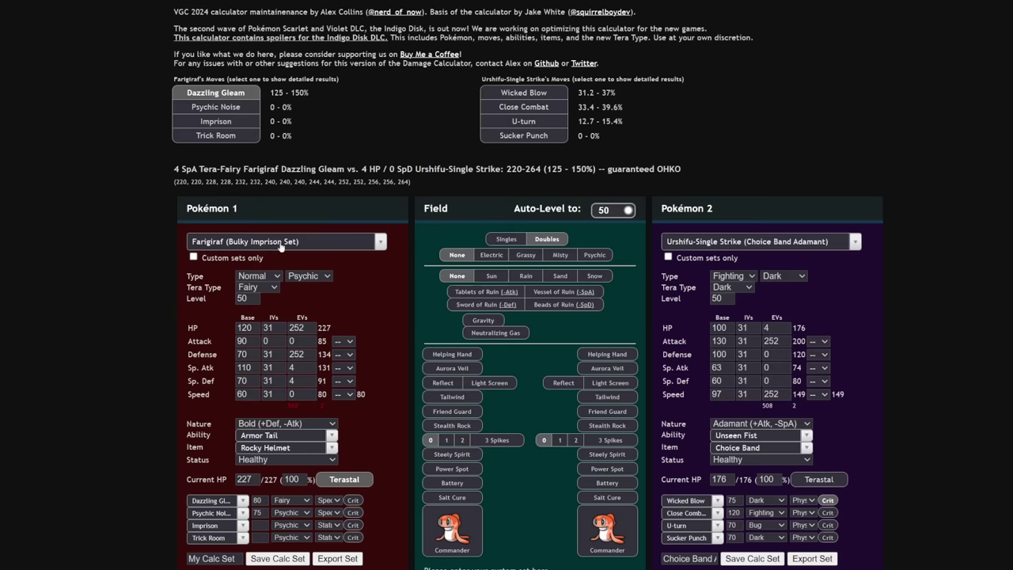
- In the damage calculator, load Flutter Mane's My Custom Set as Pokémon 1 and set its Sp. Atk EVs to 52
click(281, 242)
text(flutt)
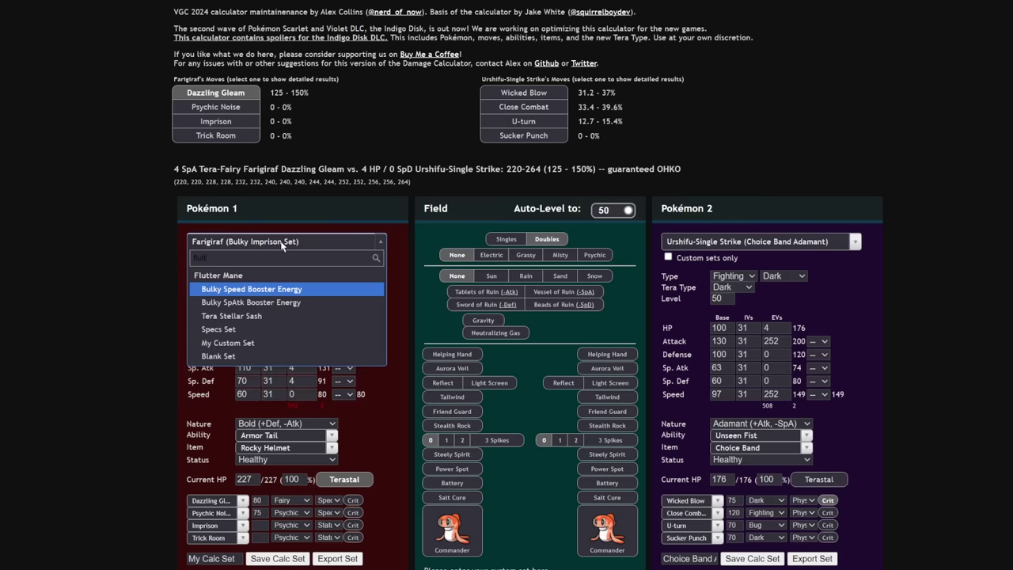
click(269, 343)
click(304, 368)
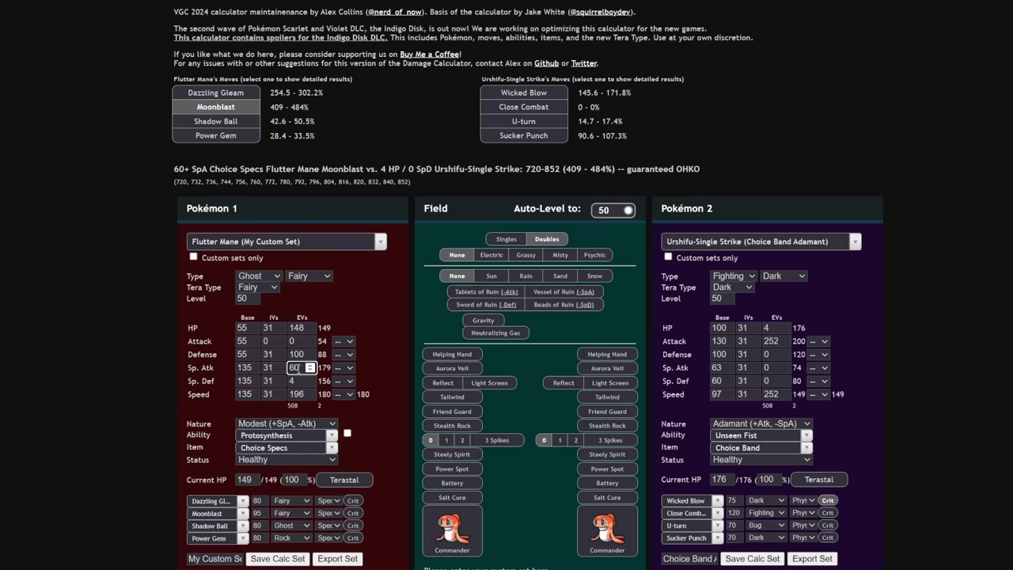
key(BackSpace)
key(BackSpace)
text(52)
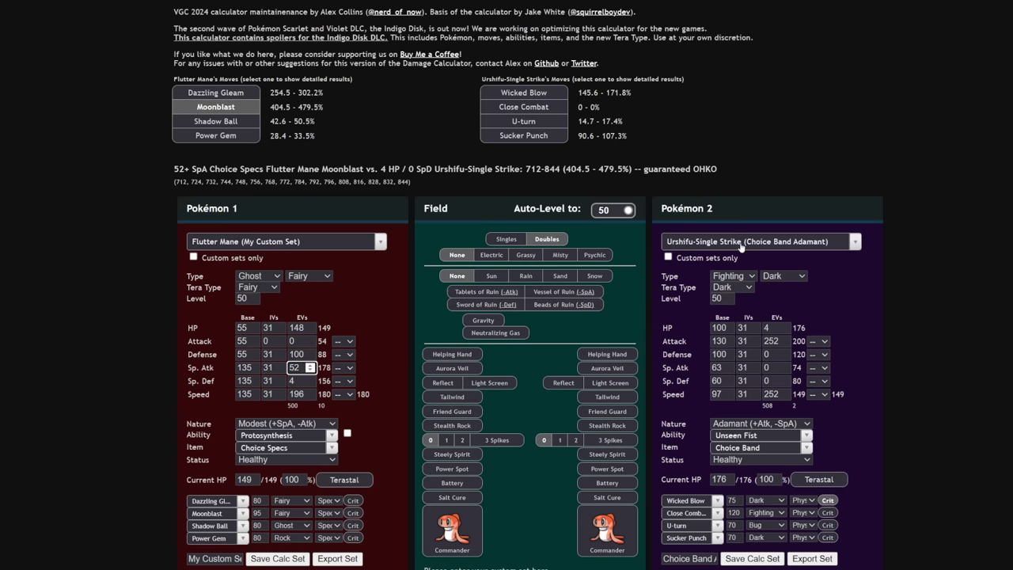
- Load Kingambit's suggested Black Glasses Set as Pokémon 2
click(742, 244)
text(king)
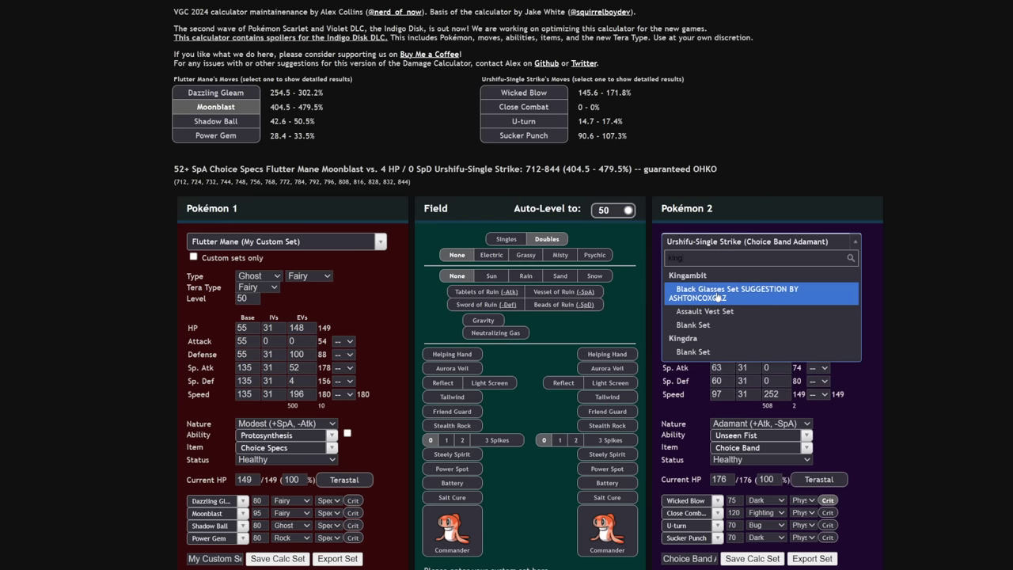
click(732, 294)
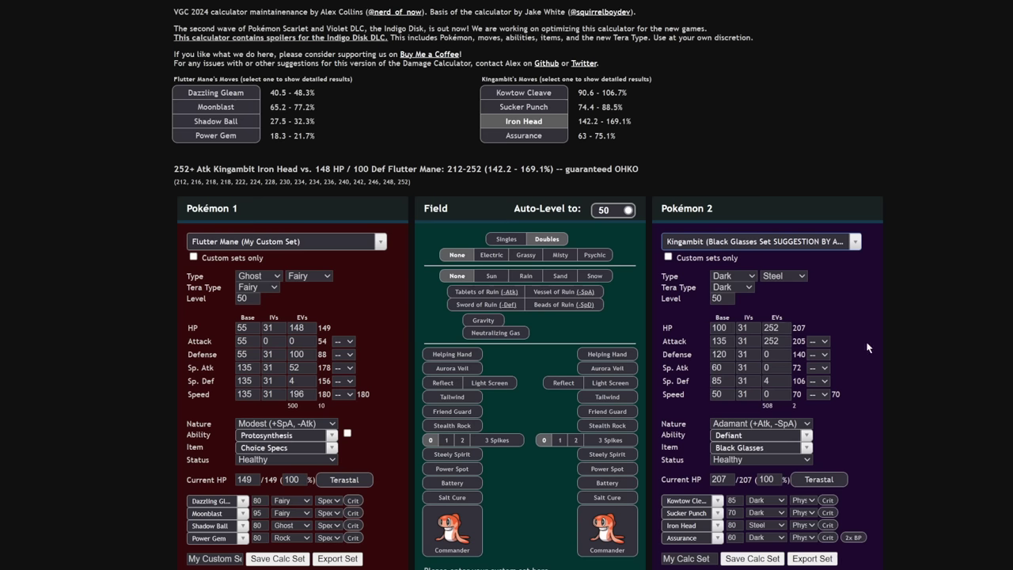
- Terastallize Flutter Mane, enable Helping Hand on its side, and examine Moonblast's damage against Kingambit
click(364, 479)
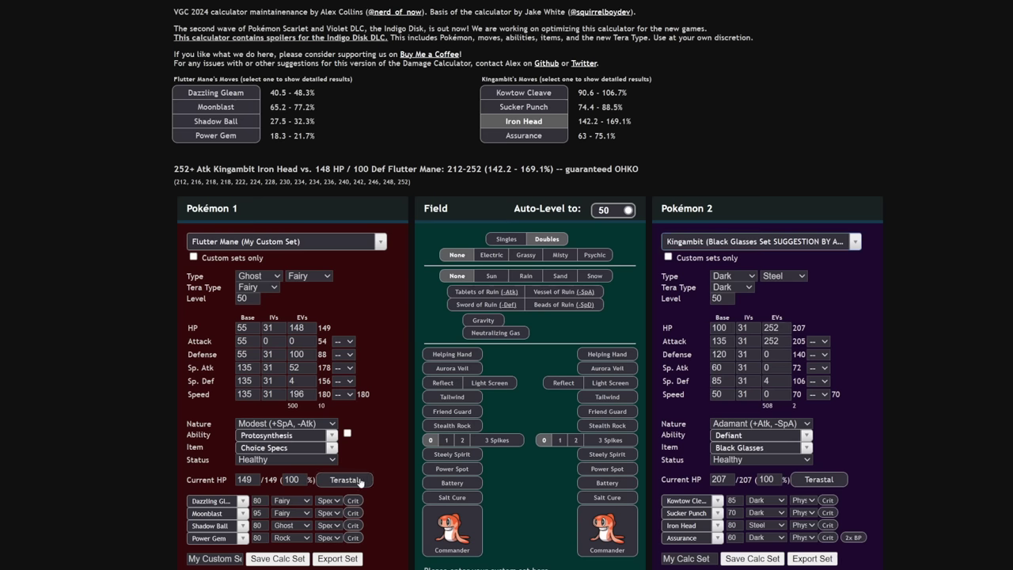
click(216, 107)
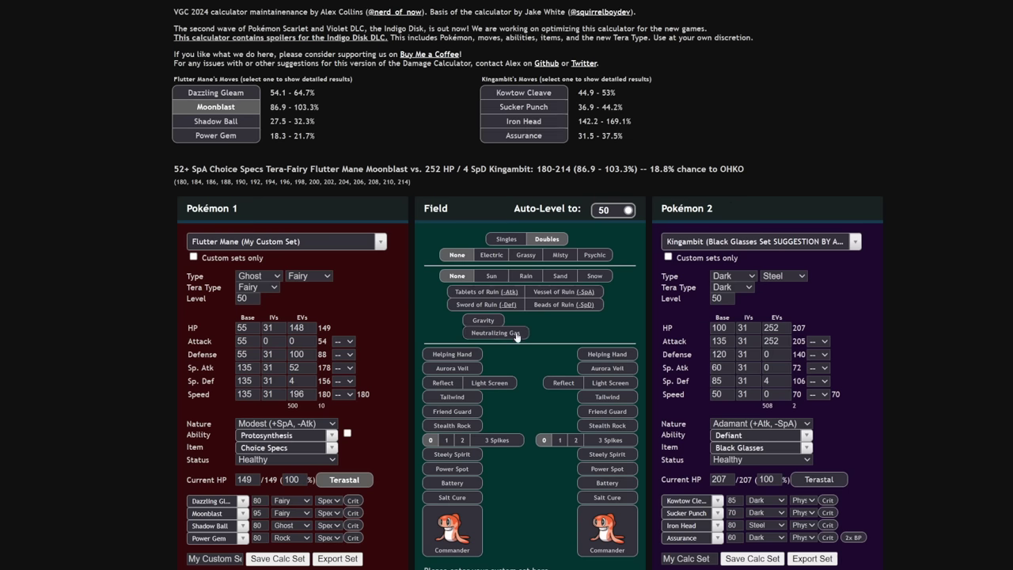
click(452, 354)
click(216, 107)
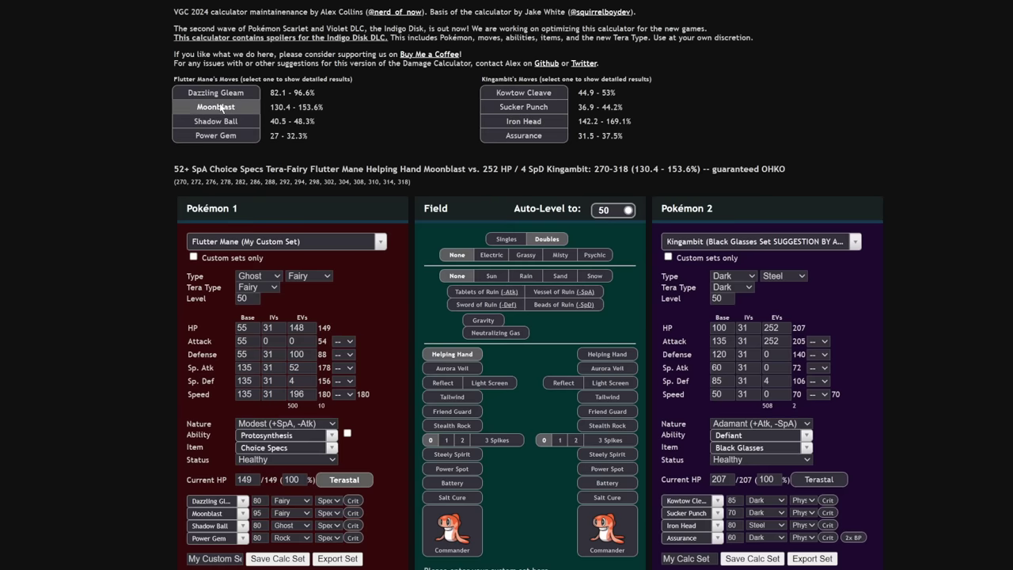
- Load Kingambit's Assault Vest Set as Pokémon 2 and examine Moonblast's detailed damage result
click(783, 244)
text(king)
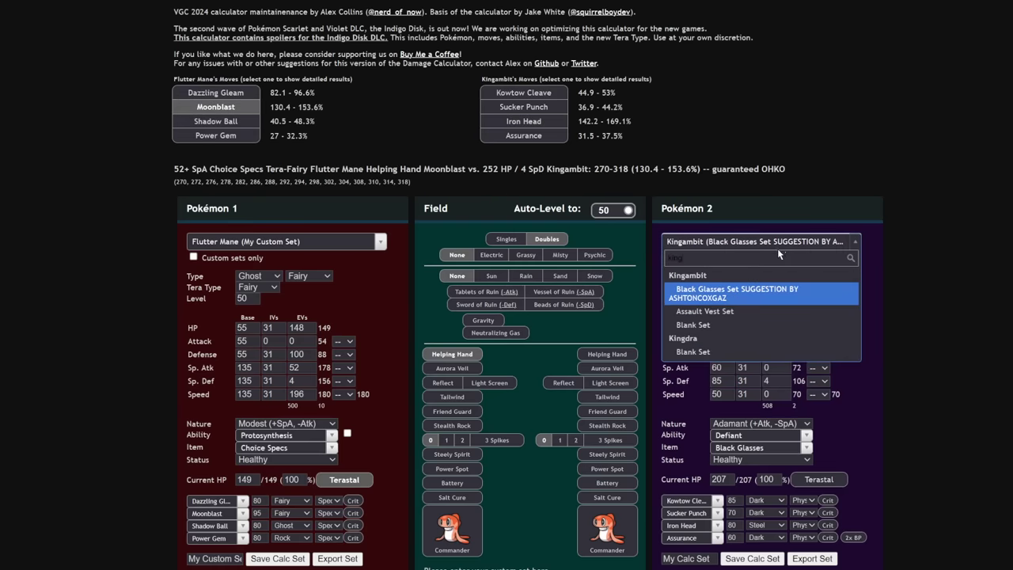
key(Down)
key(Return)
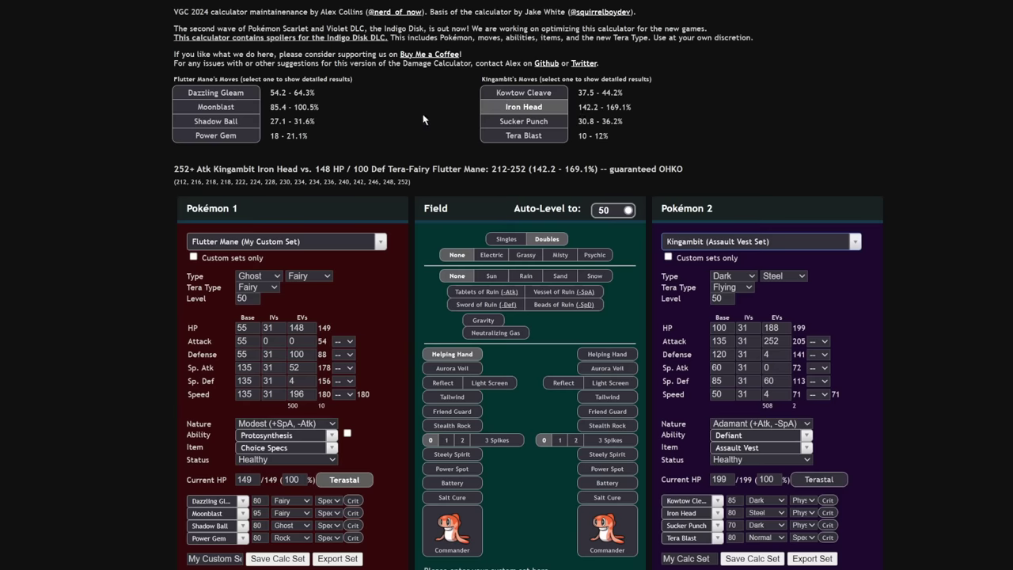
click(231, 110)
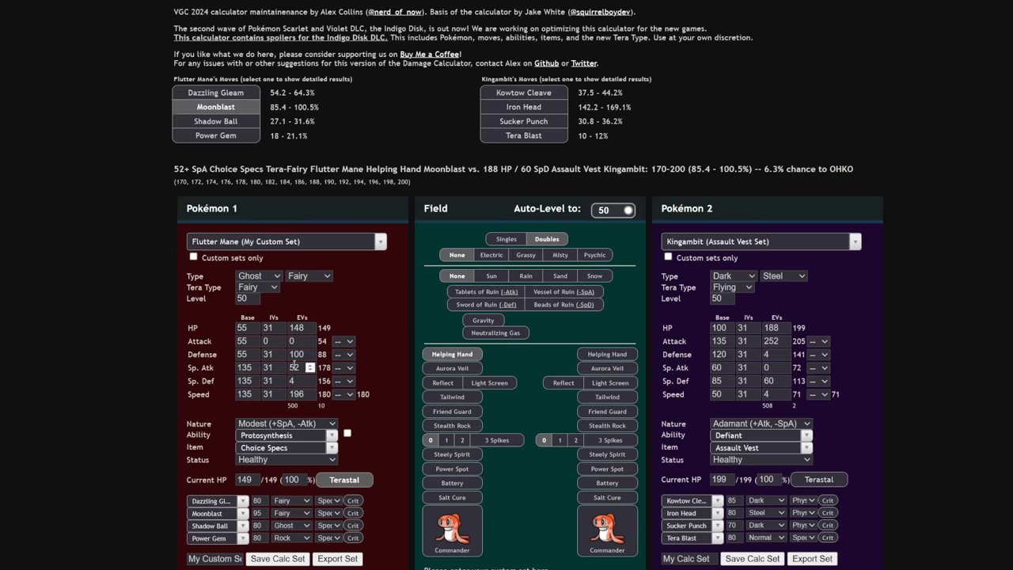
- Set Flutter Mane's Sp. Atk EVs to 100 and recheck Moonblast's damage against Kingambit
drag(303, 368, 257, 366)
text(100)
click(216, 107)
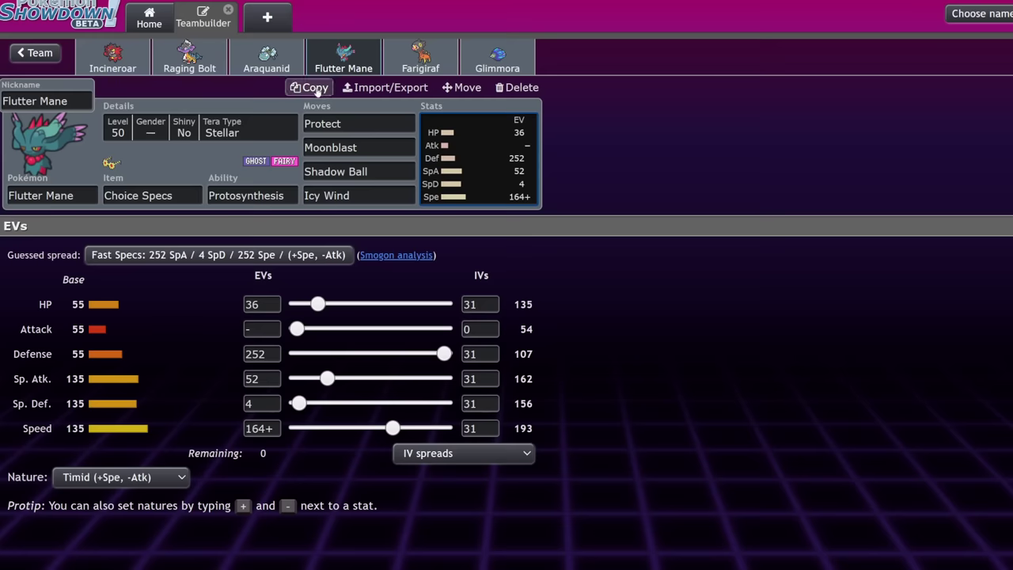
- In the Showdown teambuilder, leave Copy of Spider Gang LLC, open the Farigiraf team and review its partner Pokémon
click(39, 52)
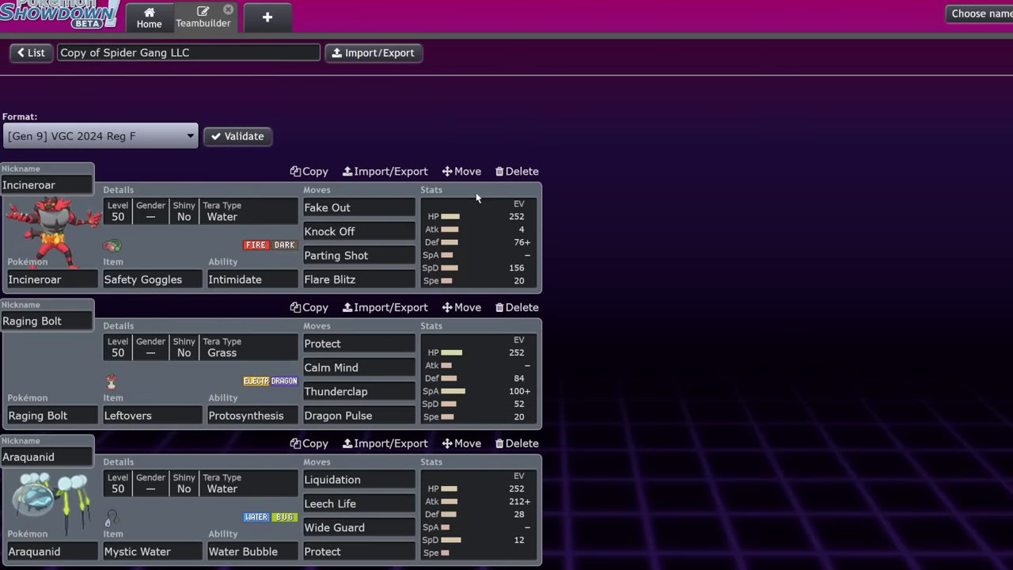
scroll(479, 195, down, 5)
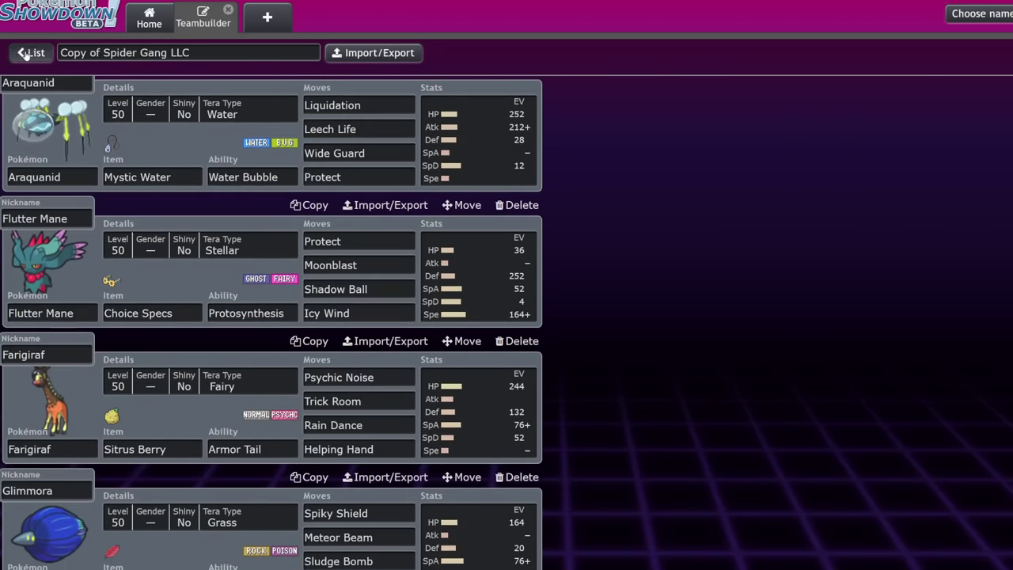
click(32, 53)
scroll(341, 190, up, 3)
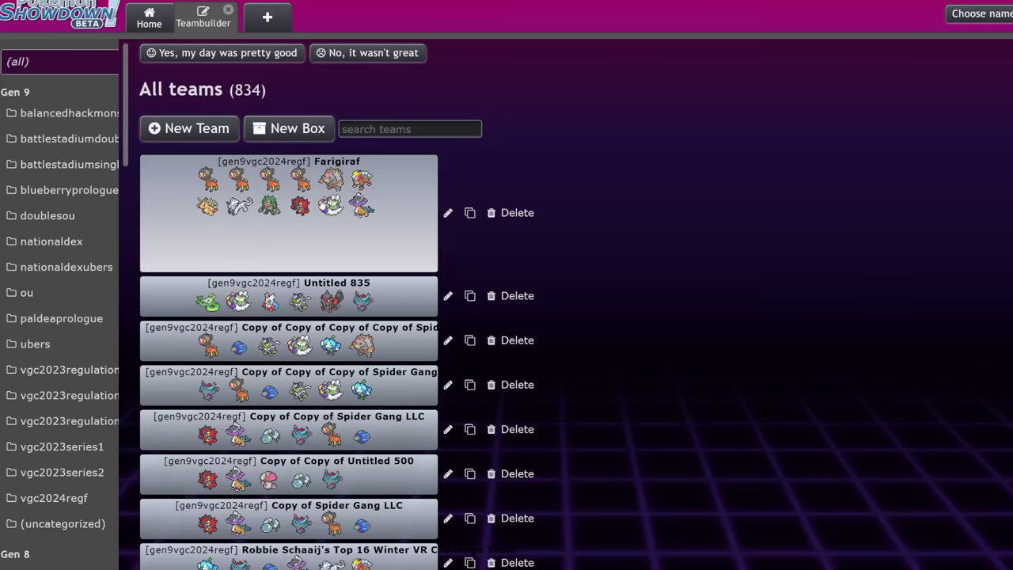
click(341, 190)
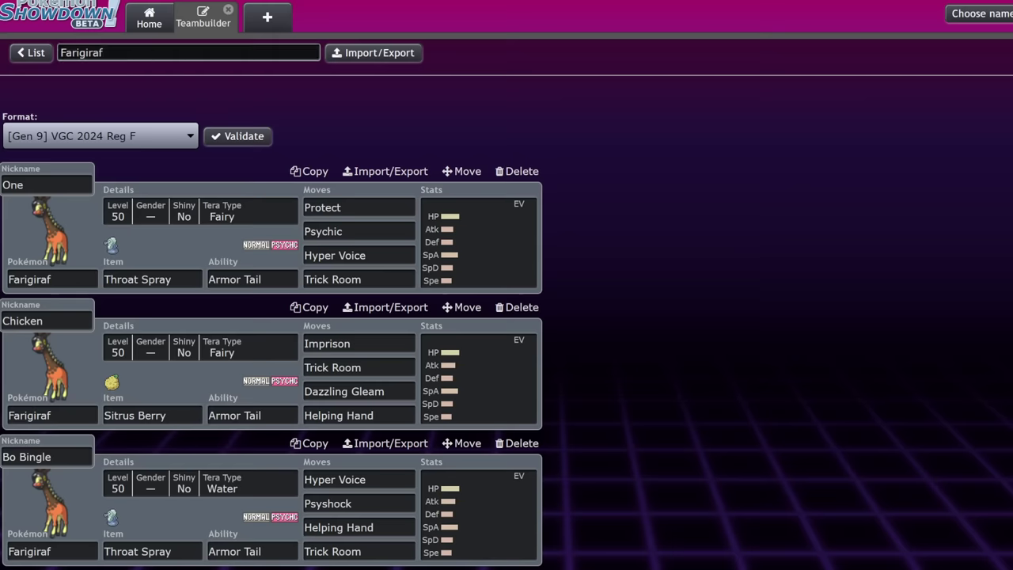
scroll(271, 317, down, 4)
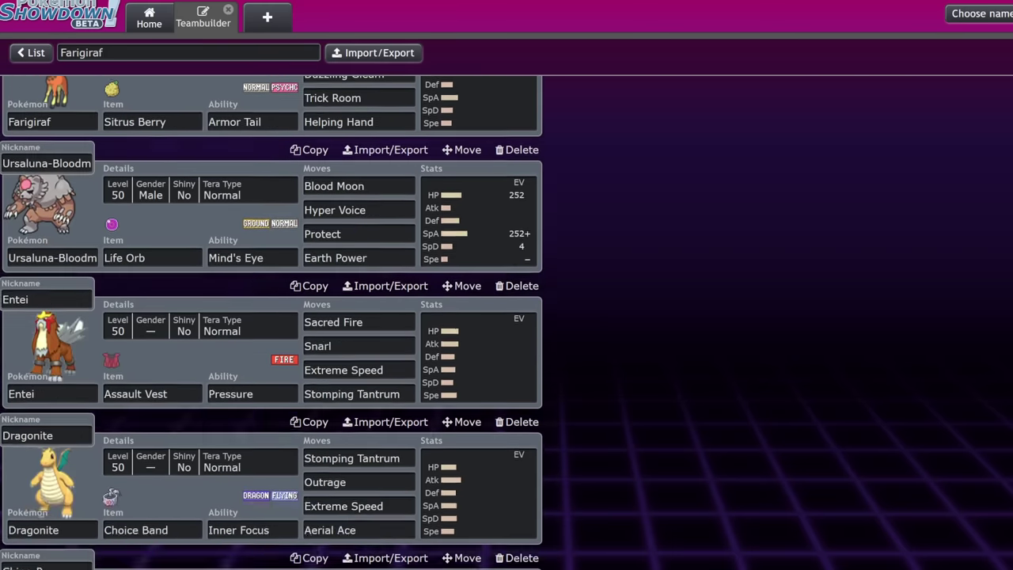
scroll(483, 317, down, 10)
click(483, 261)
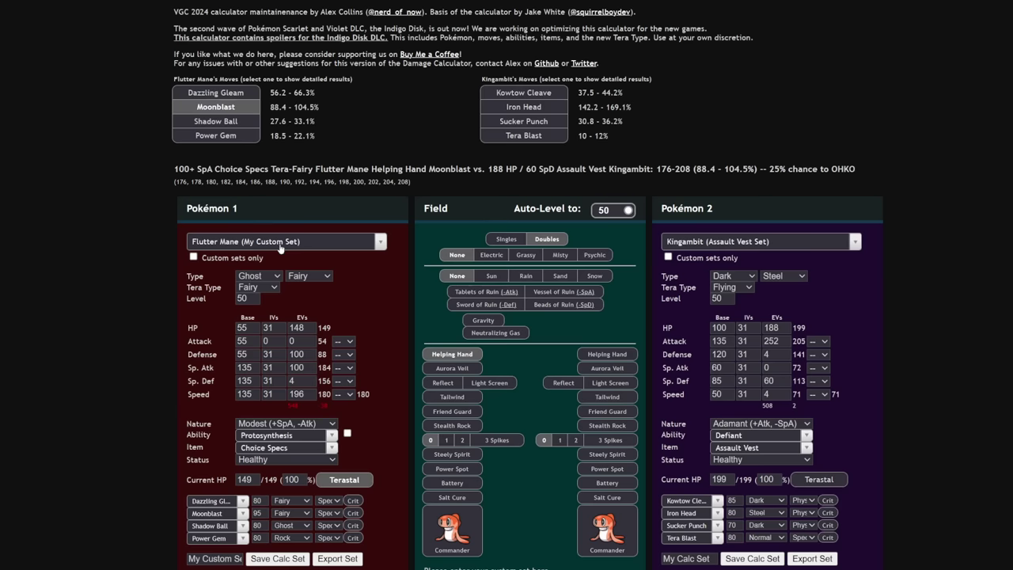
- In the damage calculator, load Farigiraf's Psychic Noise set as Pokémon 1 and change its item to Sitrus Berry
click(280, 242)
text(fa)
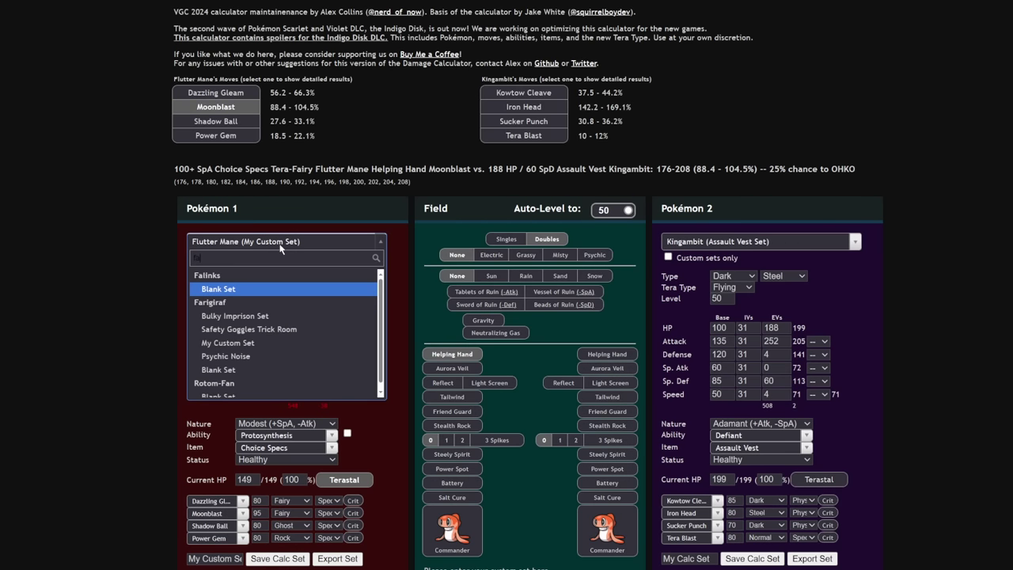
text(rig)
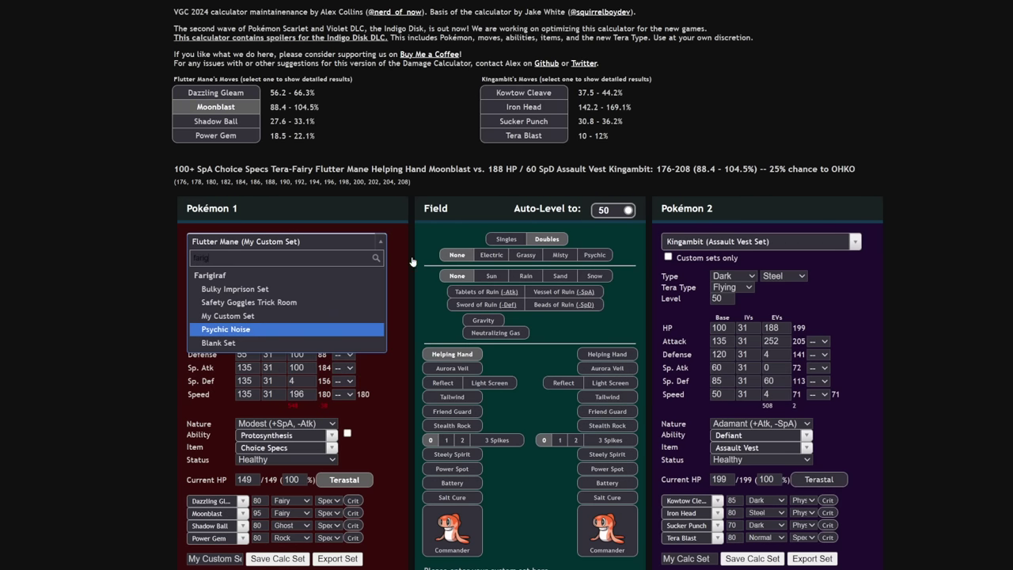
key(Return)
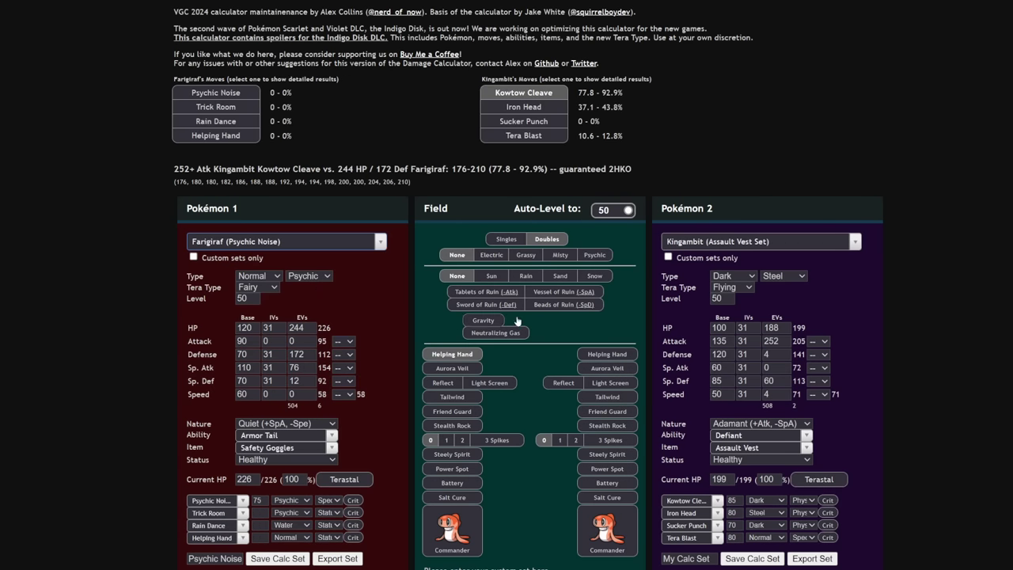
click(291, 448)
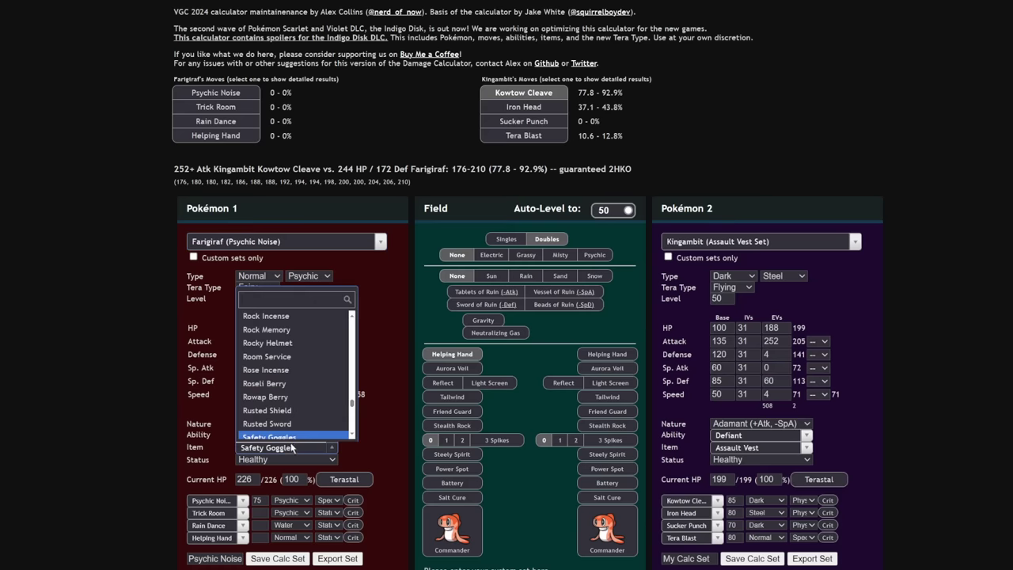
text(si)
click(284, 434)
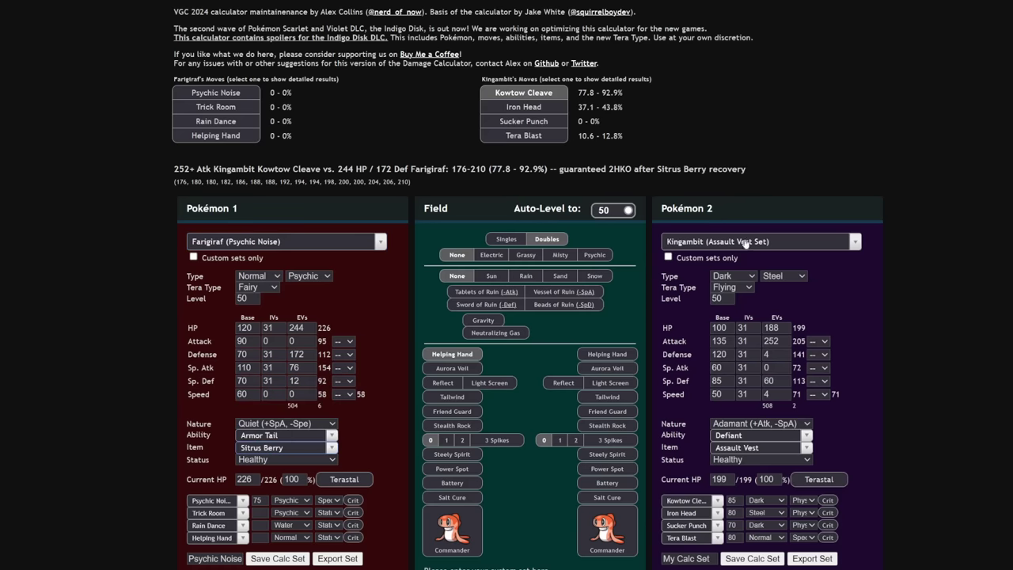
- Load Chien-Pao's Adamant Tera Stellar Sash set as Pokémon 2 to compare its damage against Farigiraf
click(742, 240)
text(chien)
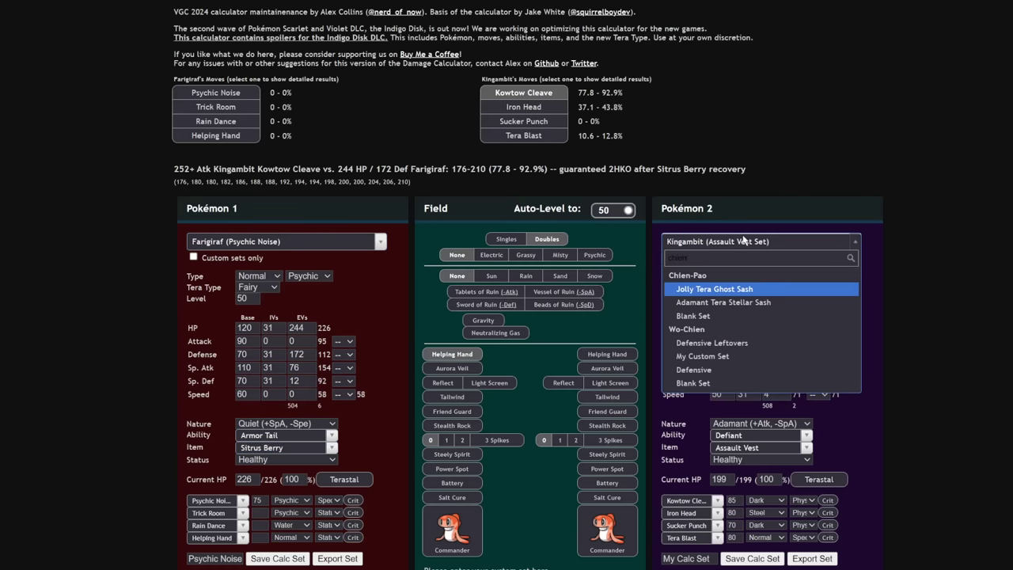
click(767, 302)
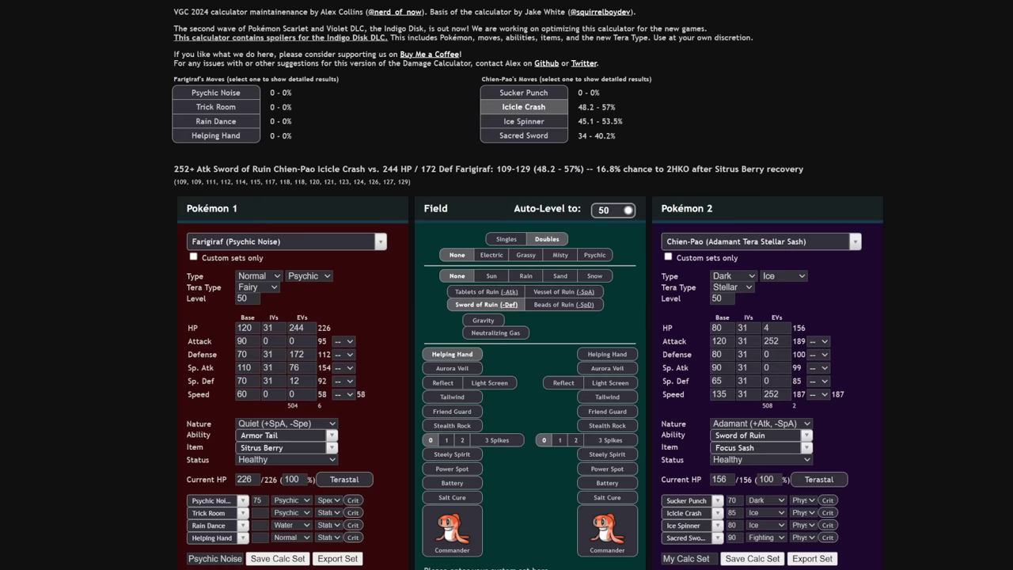
- Load Entei's Assault Vest Set as Pokémon 2 and enable Sword of Ruin on the field
click(717, 243)
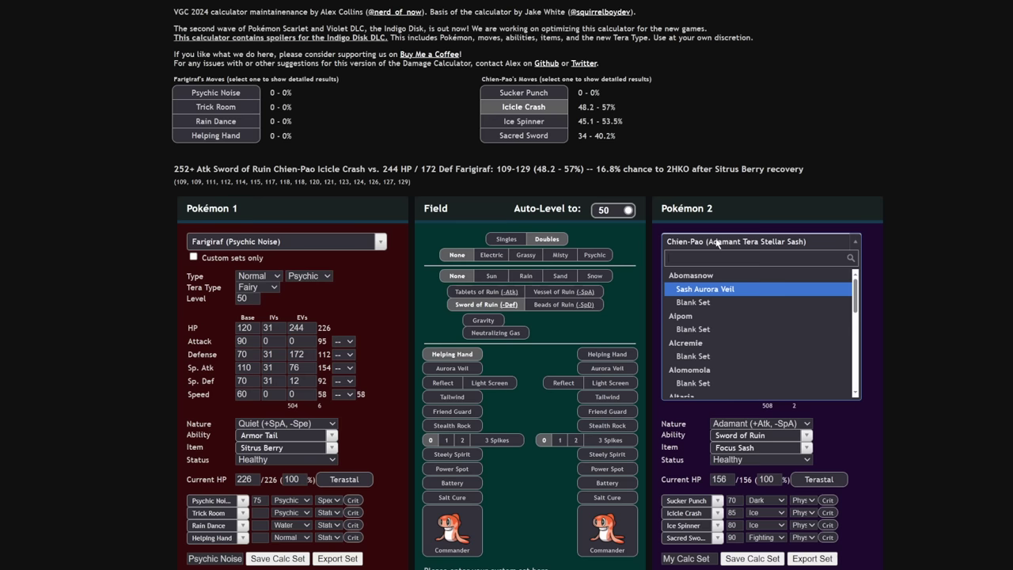
text(ent)
click(775, 292)
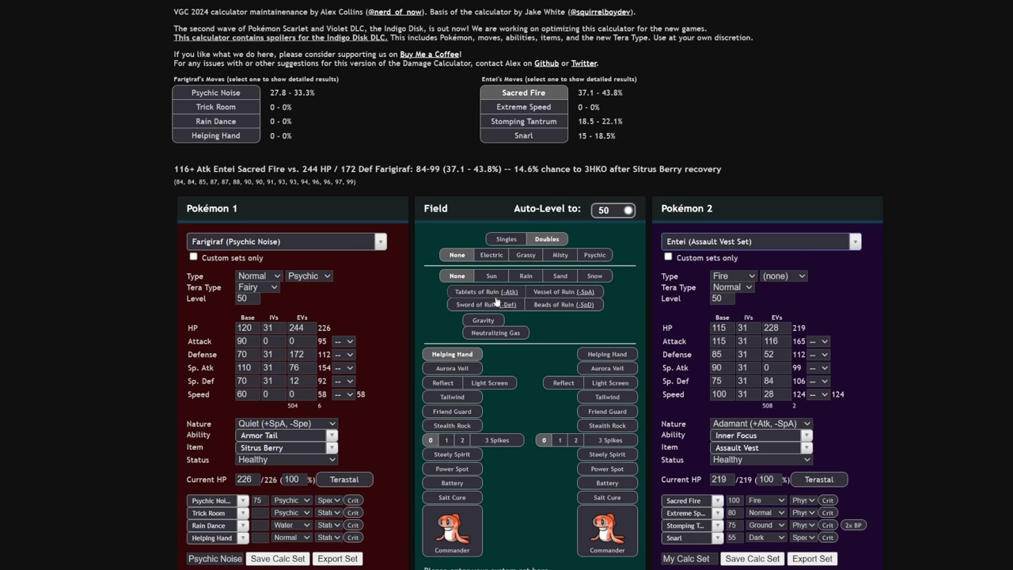
click(501, 308)
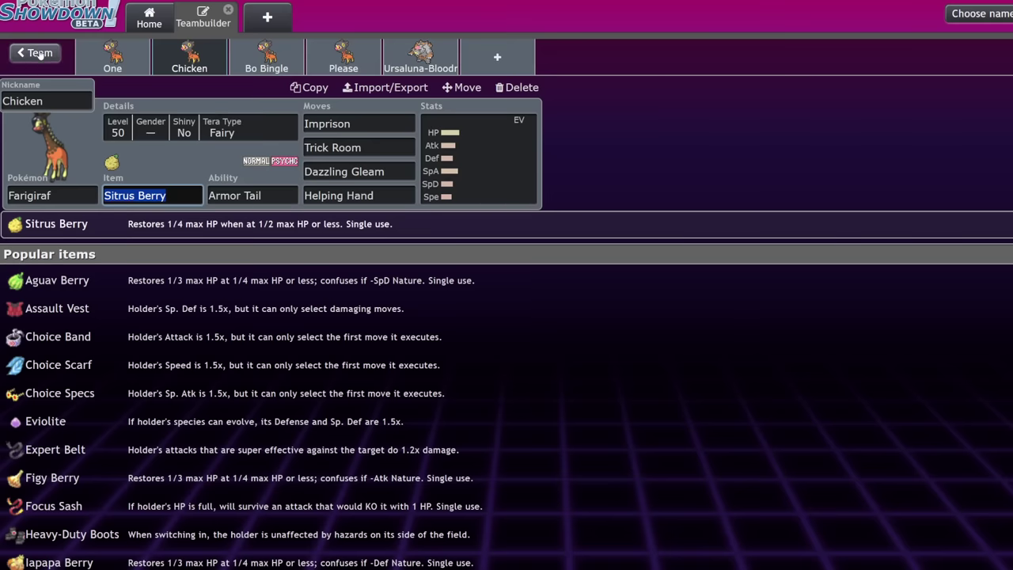
- In the Showdown teambuilder, return to the Farigiraf team overview and check Rillaboom's EV spread and its Fake Out move
click(40, 53)
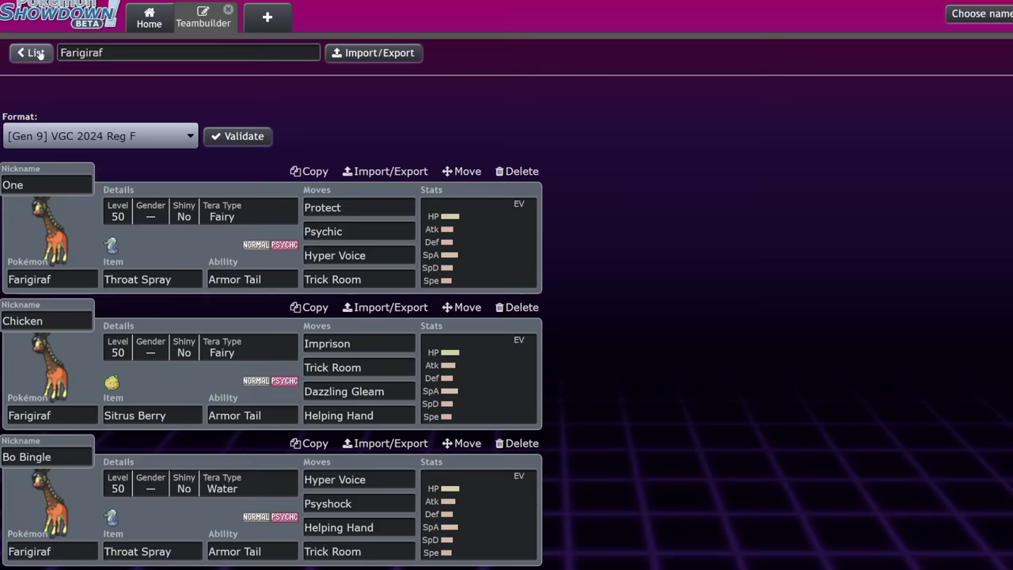
scroll(302, 281, down, 10)
scroll(301, 281, down, 5)
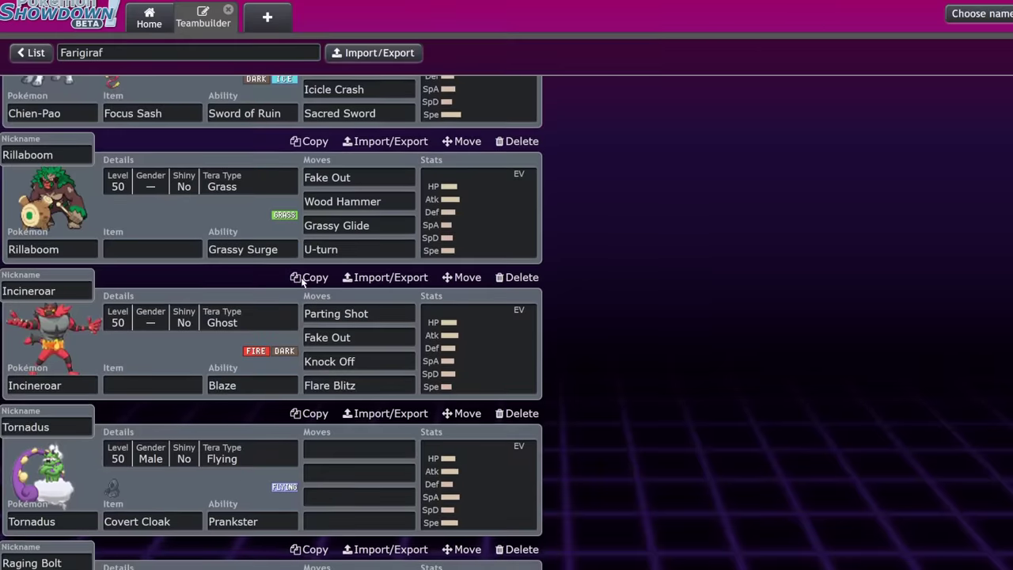
click(462, 222)
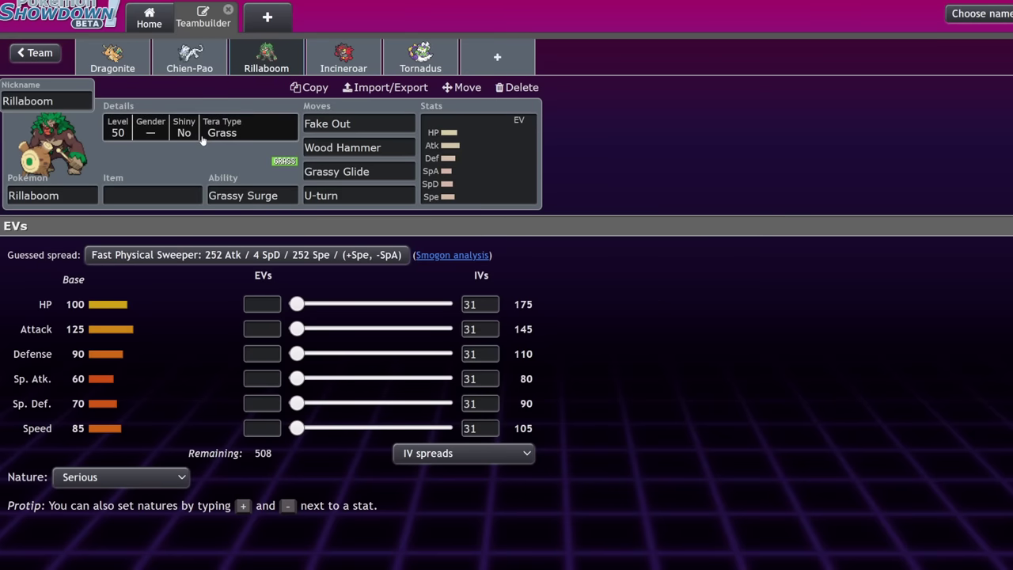
click(386, 171)
click(371, 125)
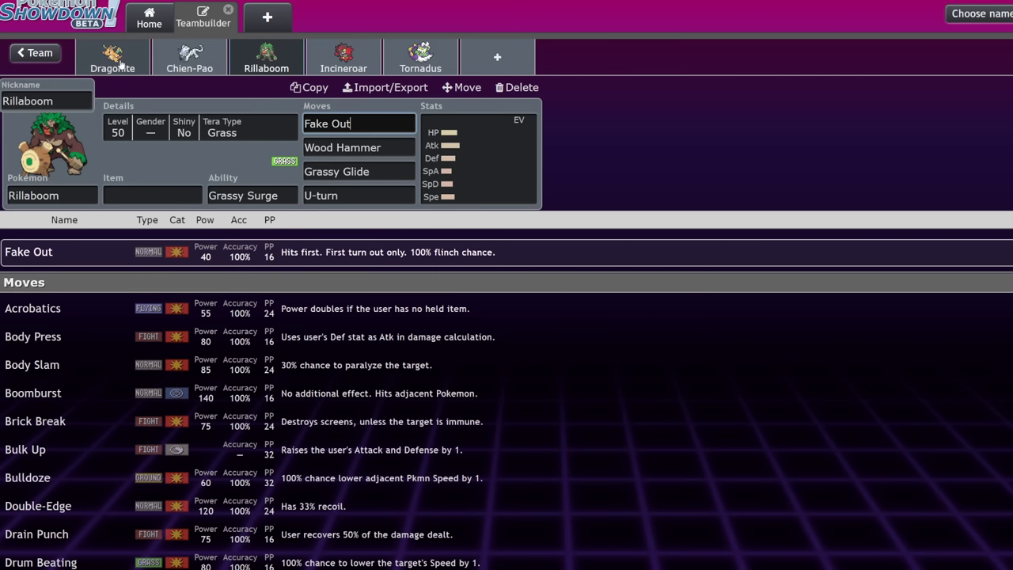
- Return to the team overview and check the Imprison move on the Farigiraf set nicknamed Chicken
click(33, 57)
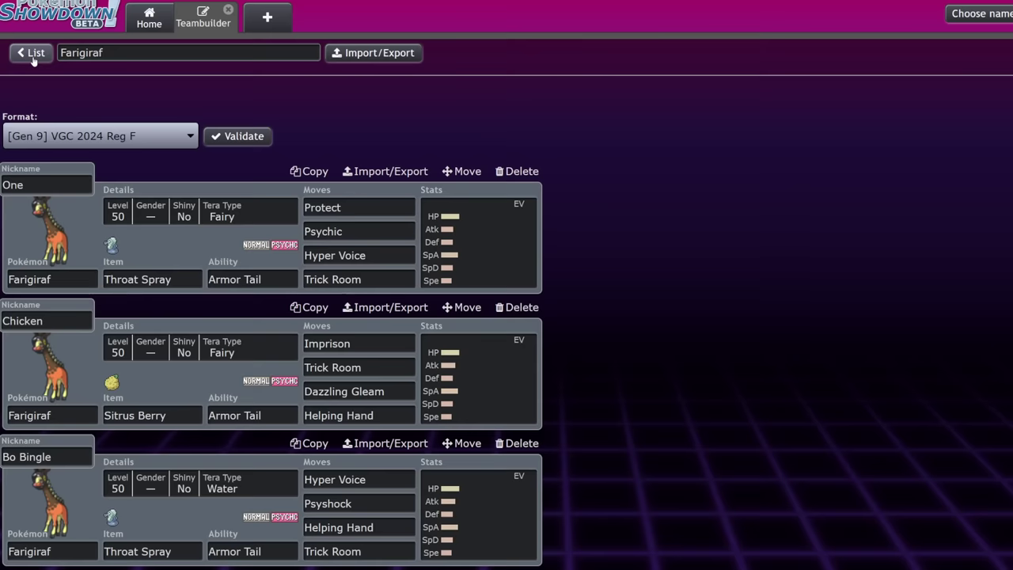
scroll(342, 119, down, 5)
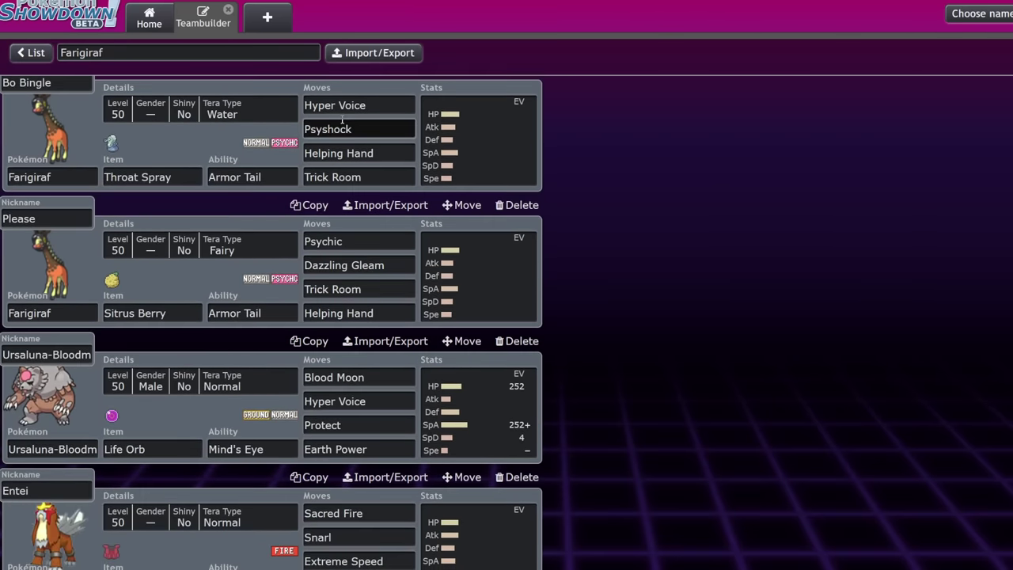
scroll(342, 119, up, 3)
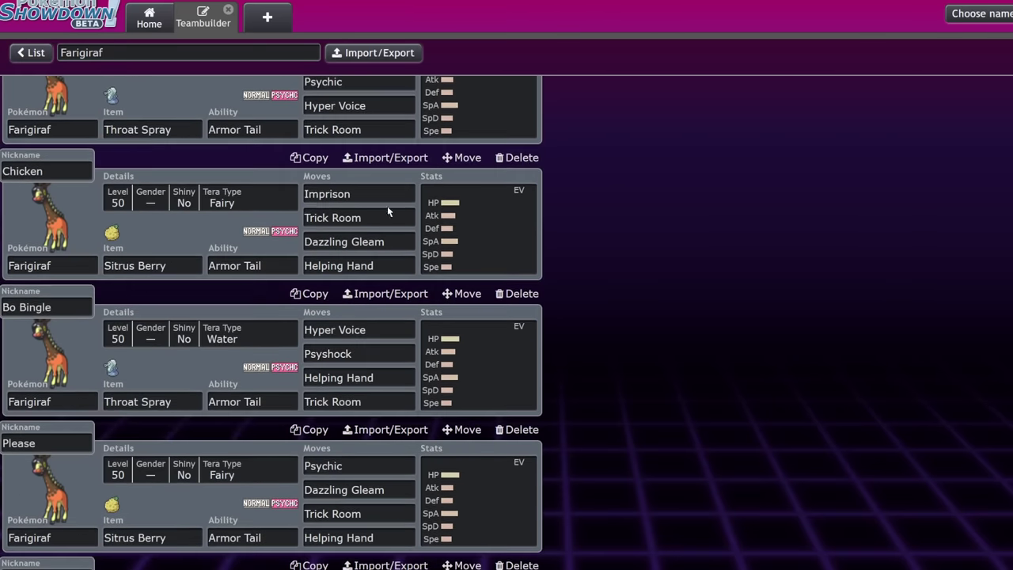
click(370, 194)
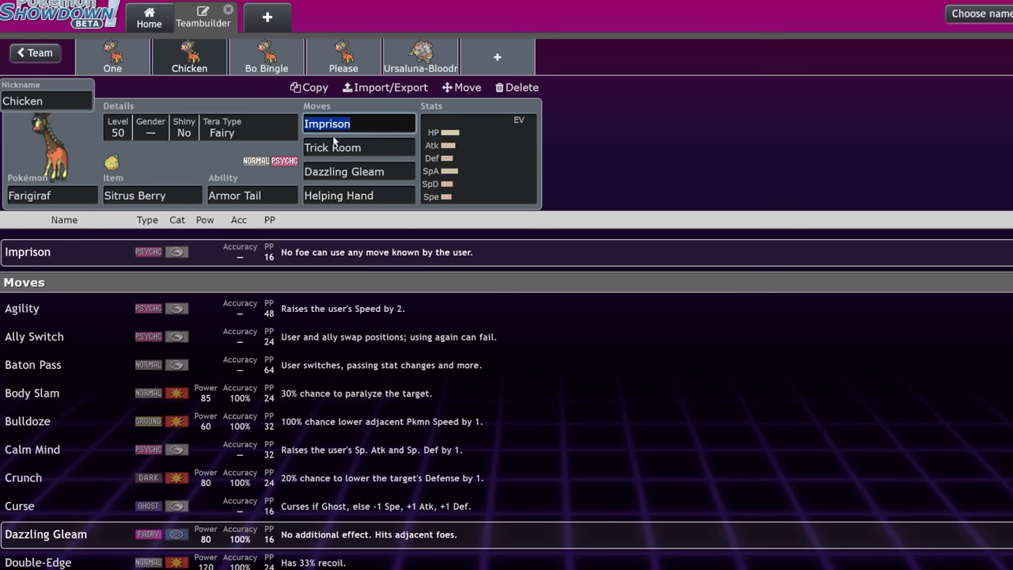
- Go back to the team overview and review the partners from Dragonite down to Raging Bolt
click(36, 52)
scroll(269, 237, down, 10)
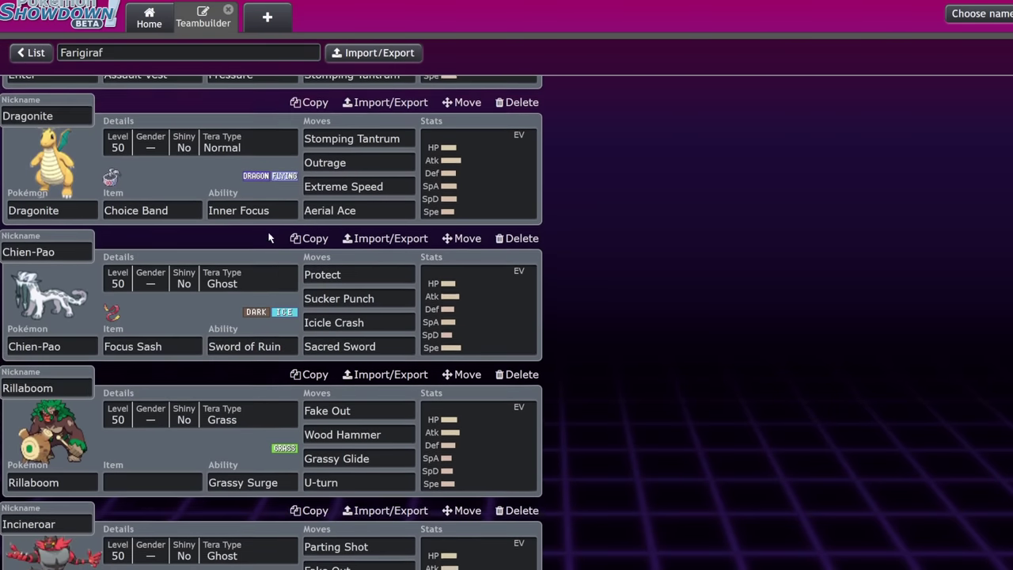
scroll(267, 235, down, 6)
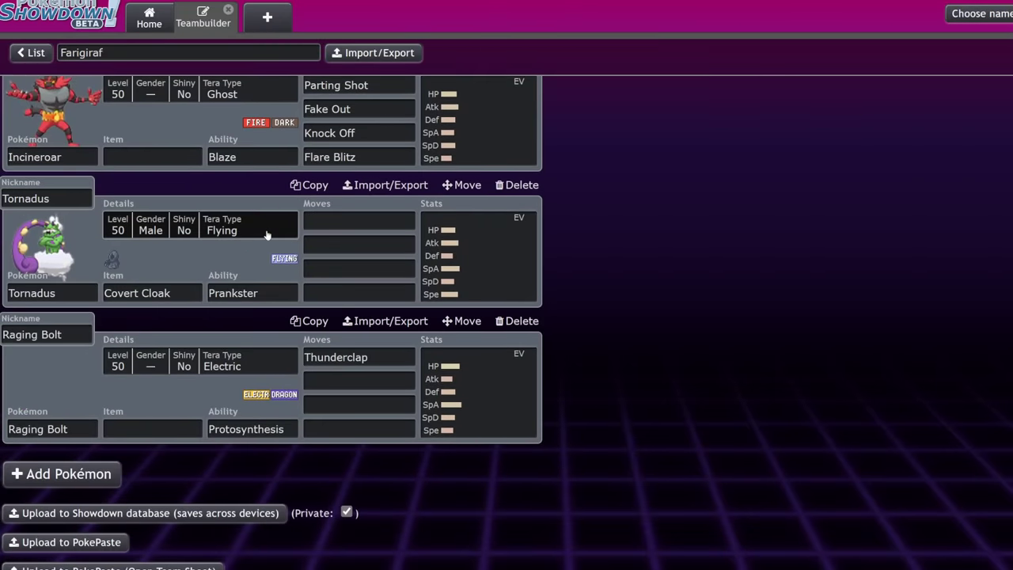
scroll(267, 235, up, 2)
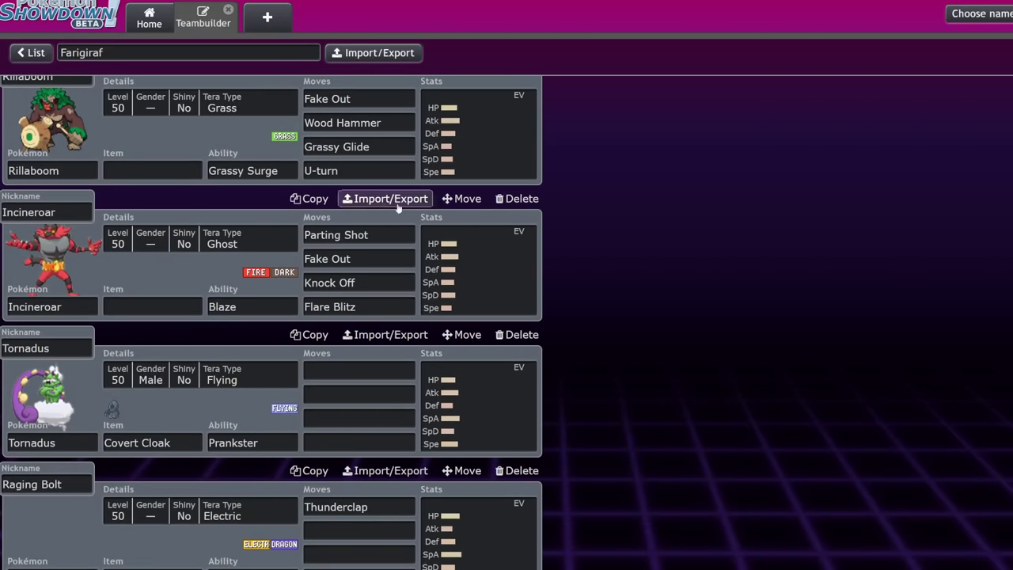
scroll(383, 202, up, 1)
click(383, 219)
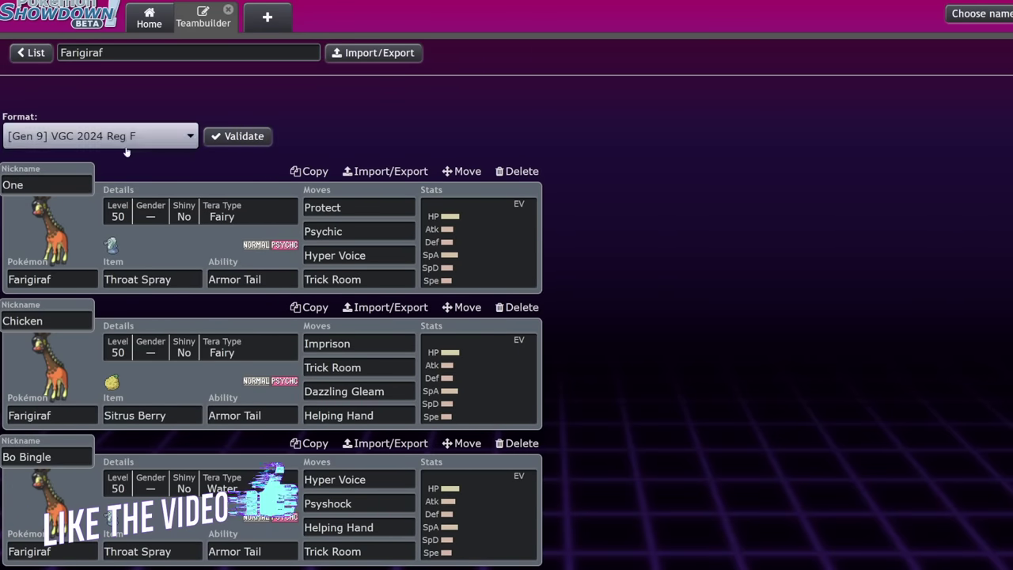
- On the Charlotte Regionals results page, review the top cut teams and open the sixth-place player's team sheet
scroll(334, 225, down, 3)
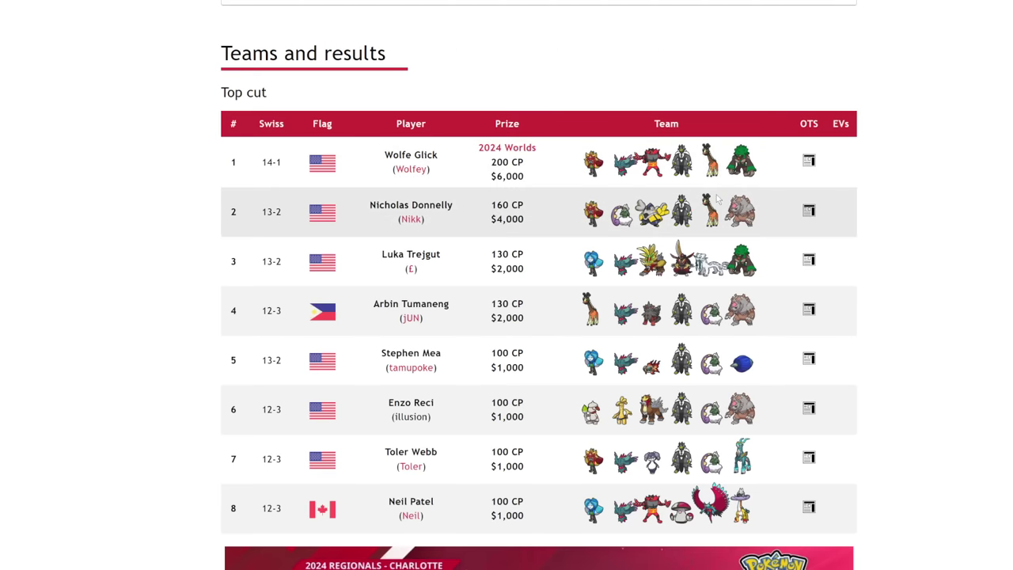
scroll(713, 269, down, 1)
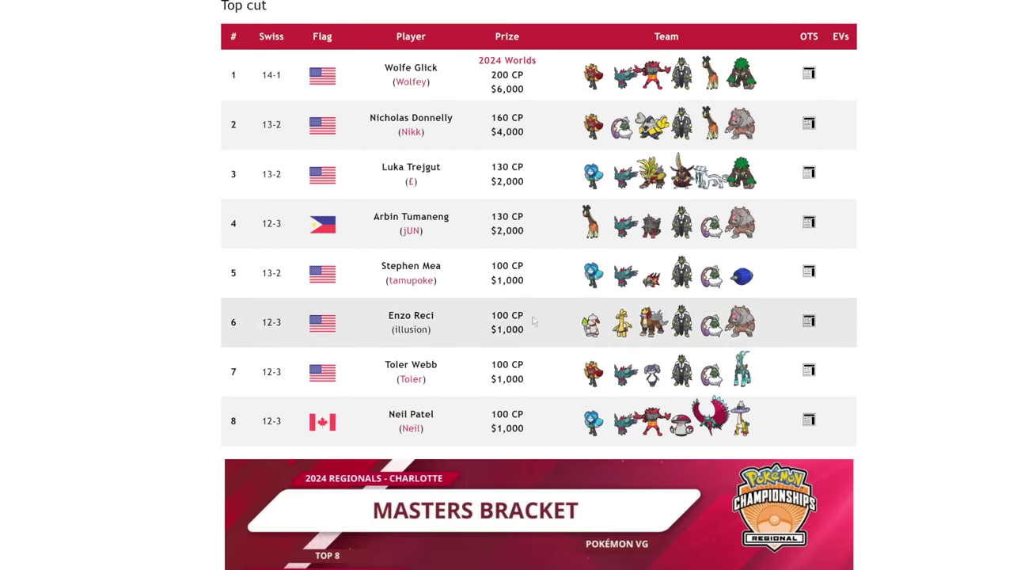
click(811, 323)
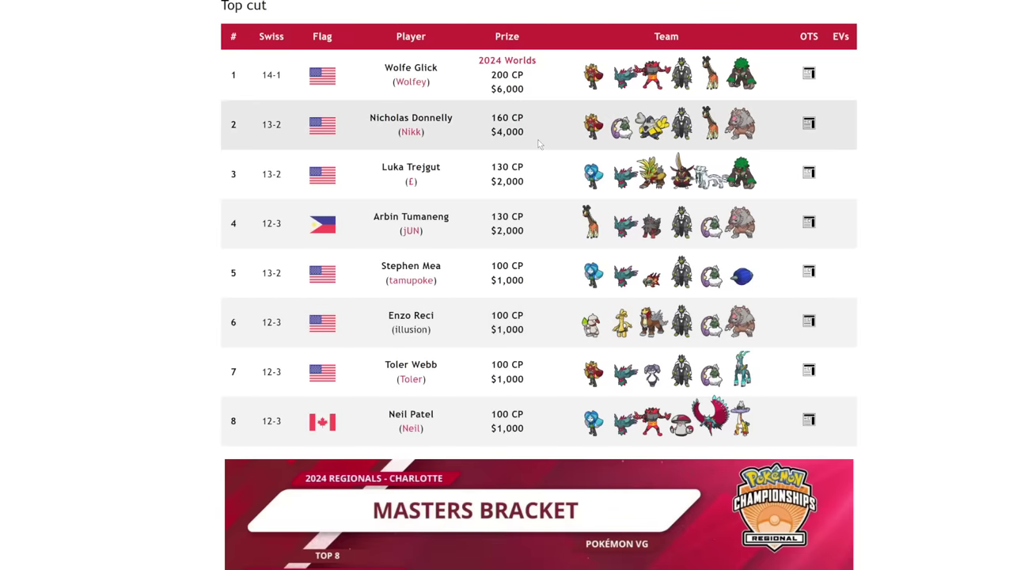
- On the Charlotte Regionals results page, review the Day 2 Swiss standings down to about 66th place for teams with Farigiraf
scroll(610, 189, down, 5)
scroll(610, 189, down, 4)
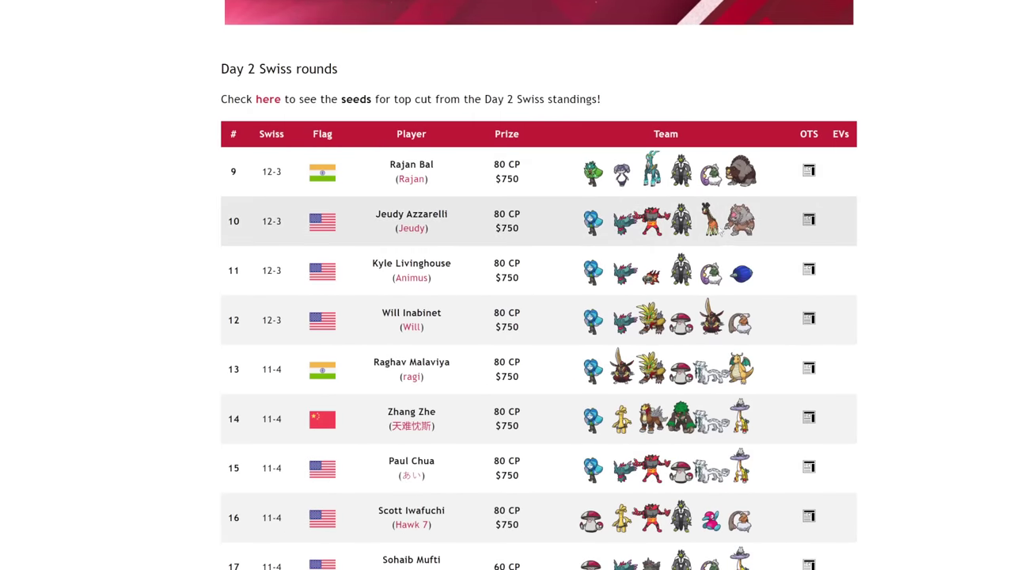
scroll(719, 230, down, 4)
scroll(718, 230, down, 4)
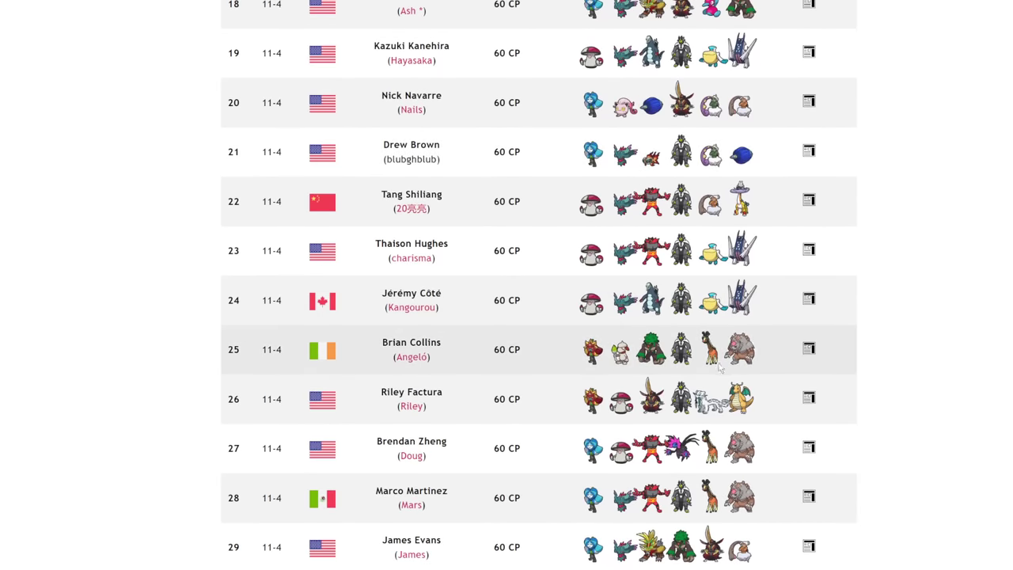
scroll(720, 458, down, 1)
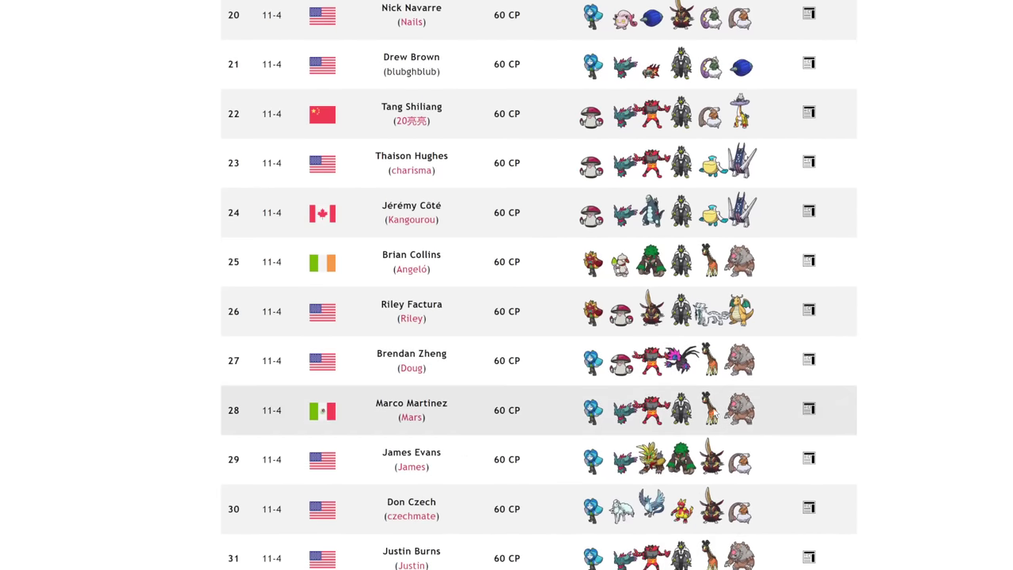
scroll(717, 411, down, 2)
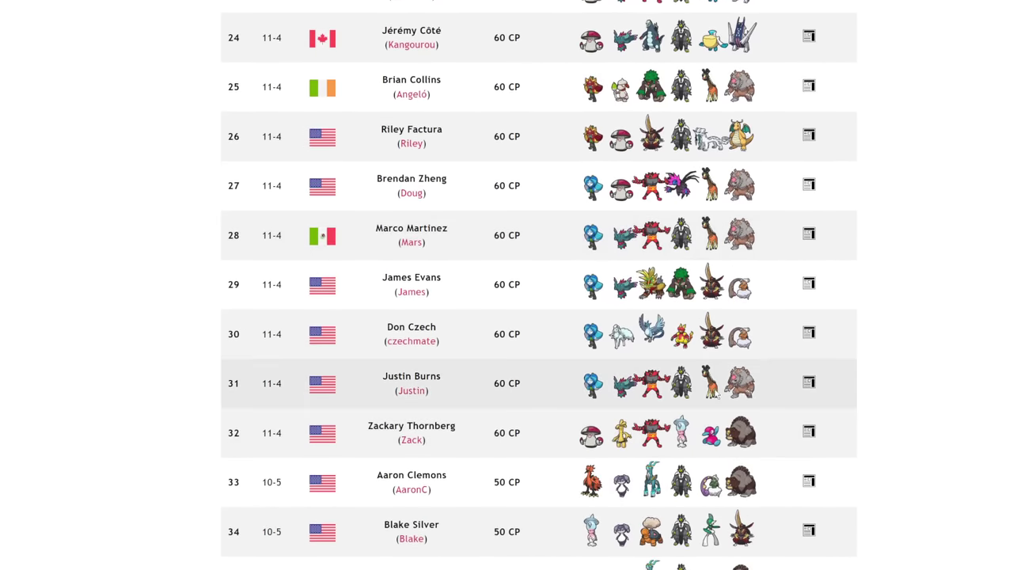
scroll(717, 394, down, 4)
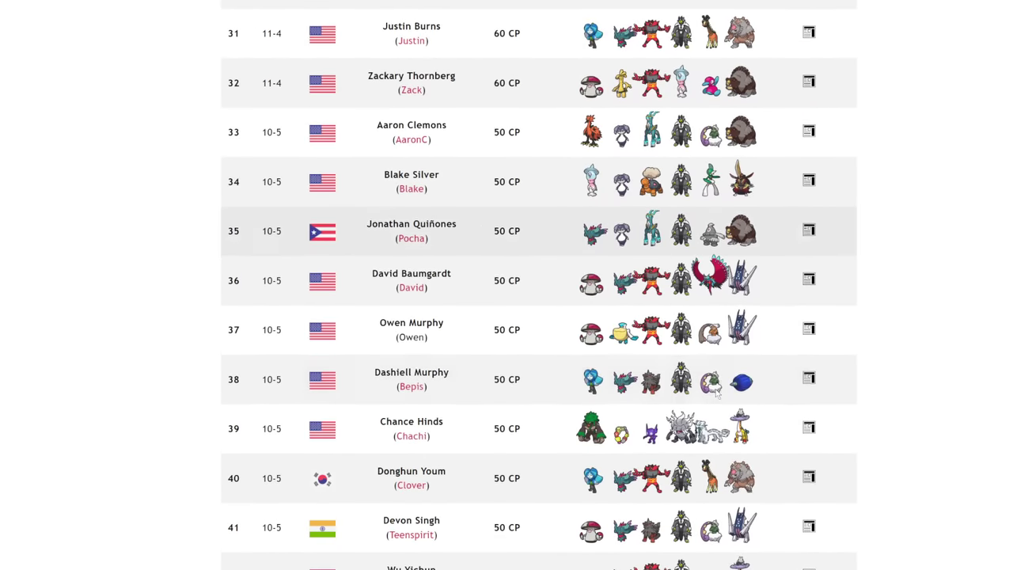
scroll(716, 393, down, 1)
scroll(716, 394, down, 3)
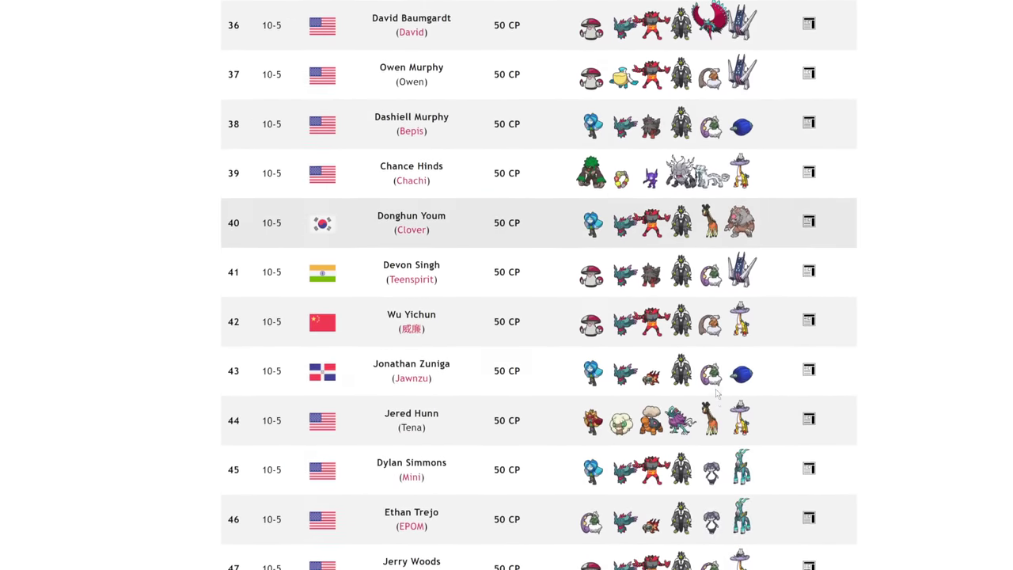
scroll(717, 395, down, 2)
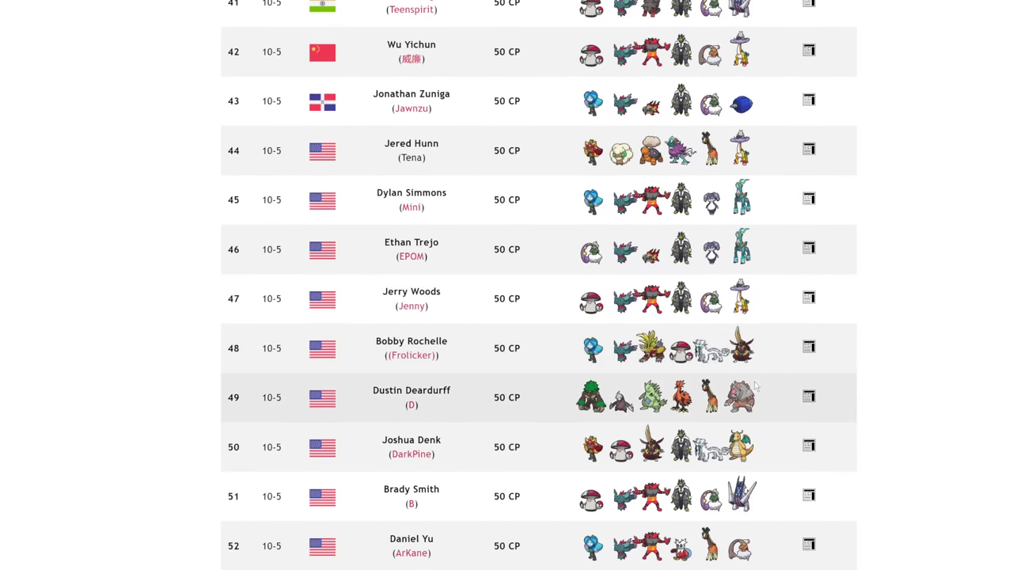
scroll(717, 388, down, 2)
scroll(720, 364, down, 1)
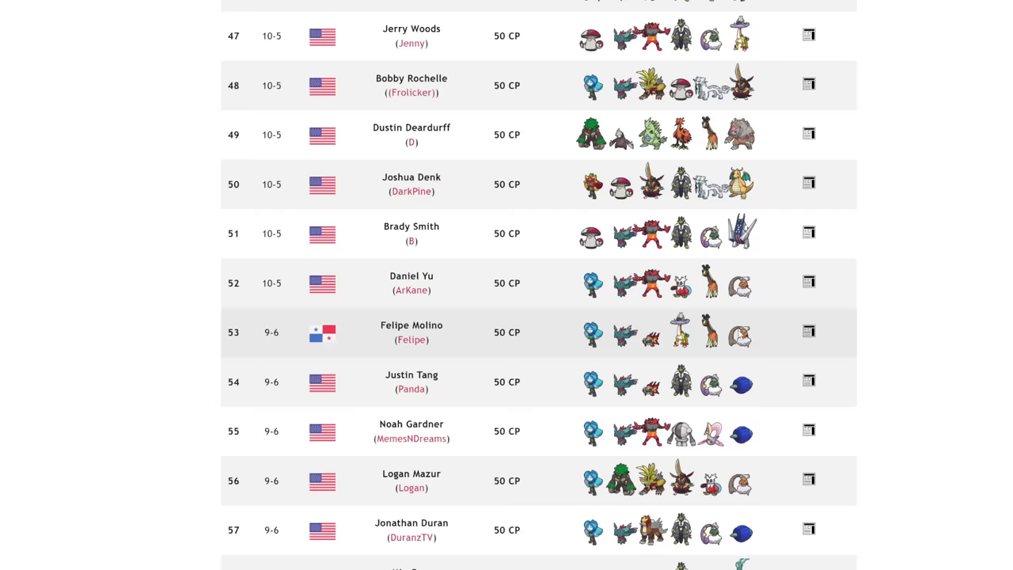
scroll(739, 336, down, 2)
scroll(740, 336, down, 3)
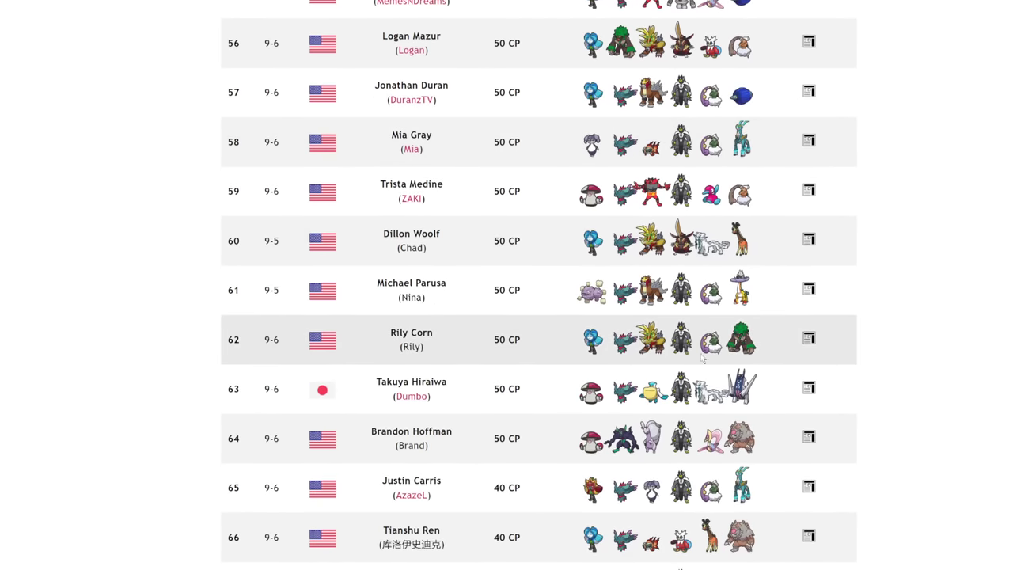
scroll(554, 372, down, 1)
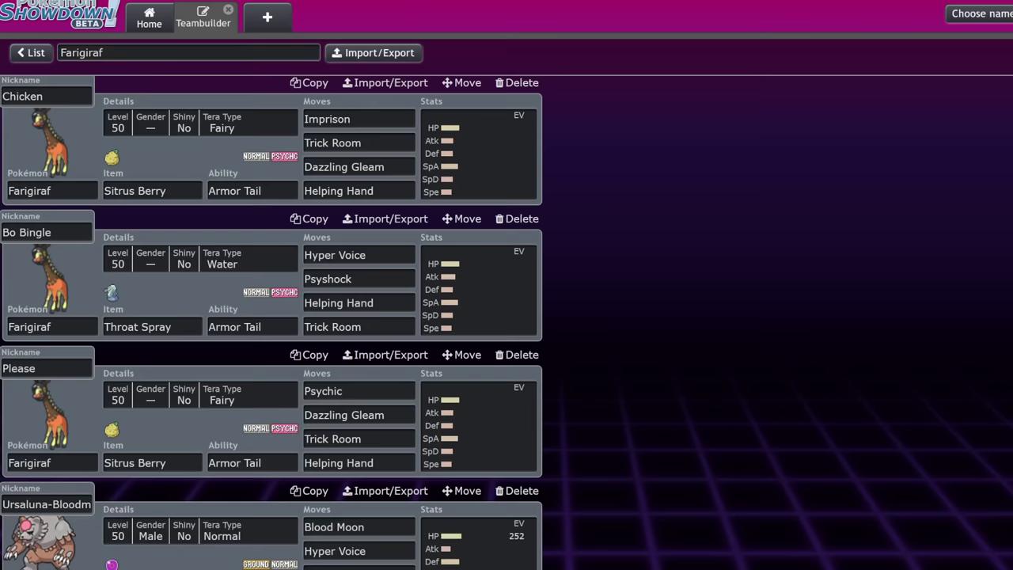
- Switch to the Showdown teambuilder, review the Farigiraf sets and check the Throat Spray item on the set nicknamed One
scroll(622, 235, down, 3)
scroll(622, 235, down, 1)
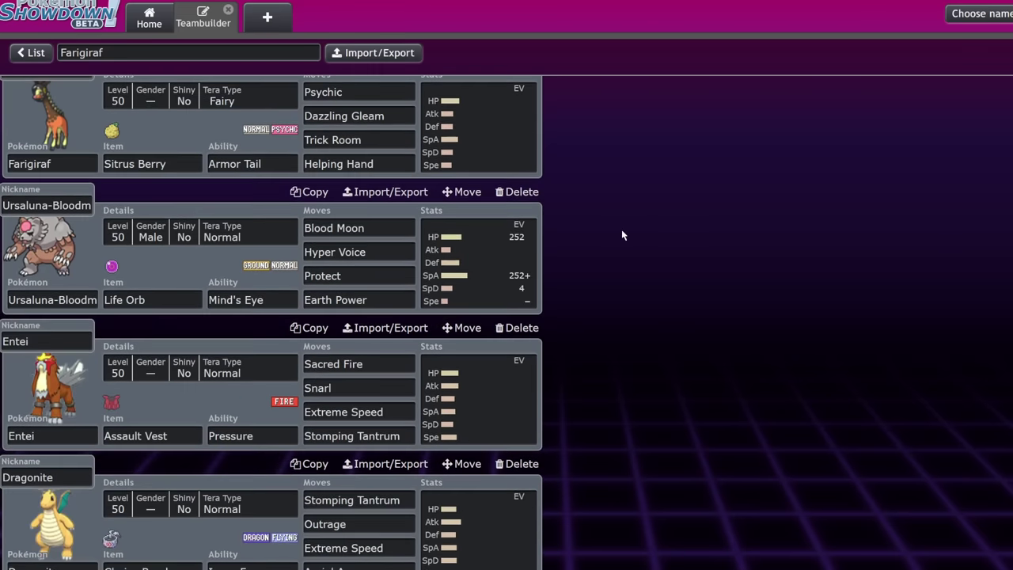
scroll(622, 235, up, 4)
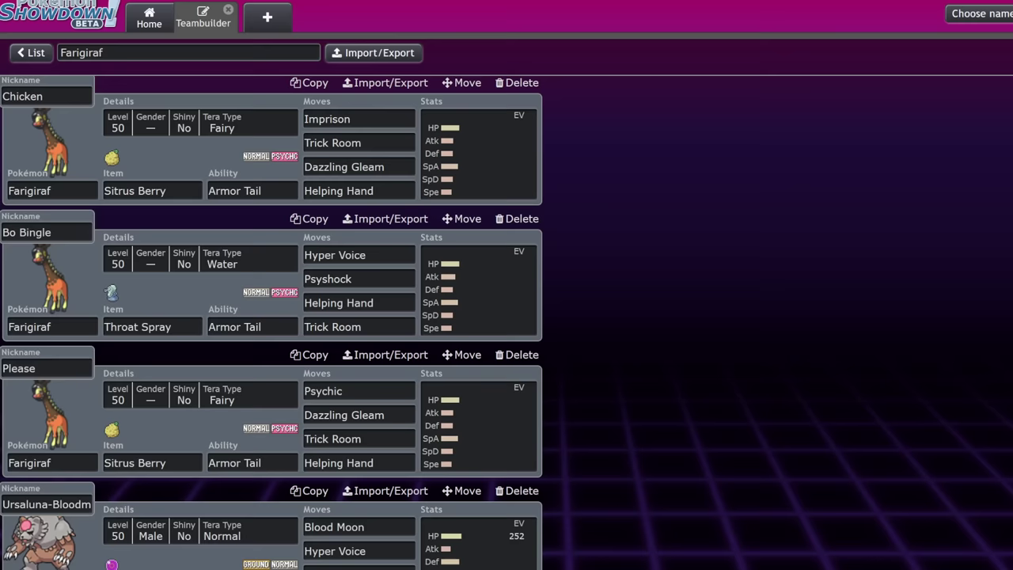
scroll(317, 316, up, 3)
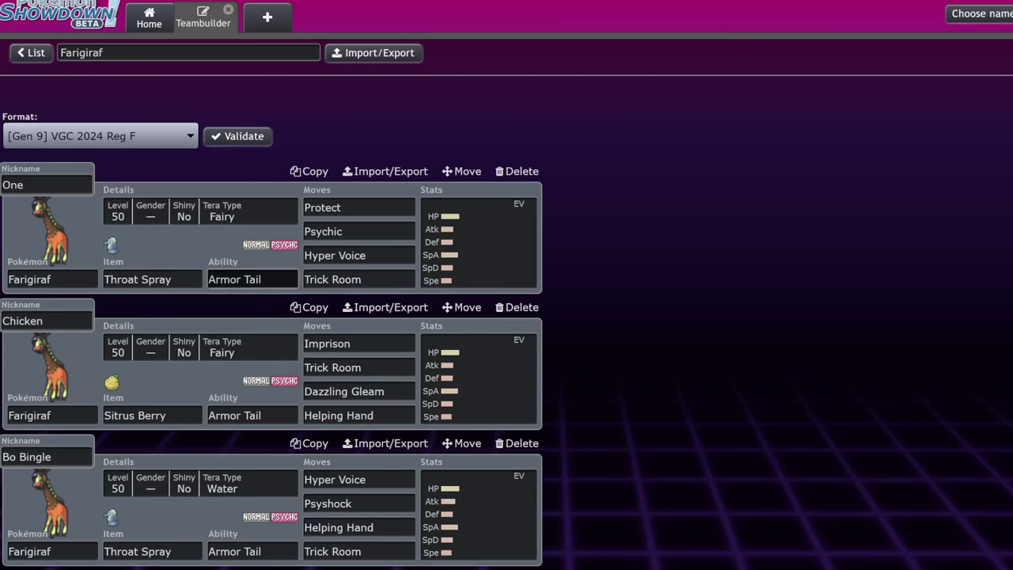
click(152, 279)
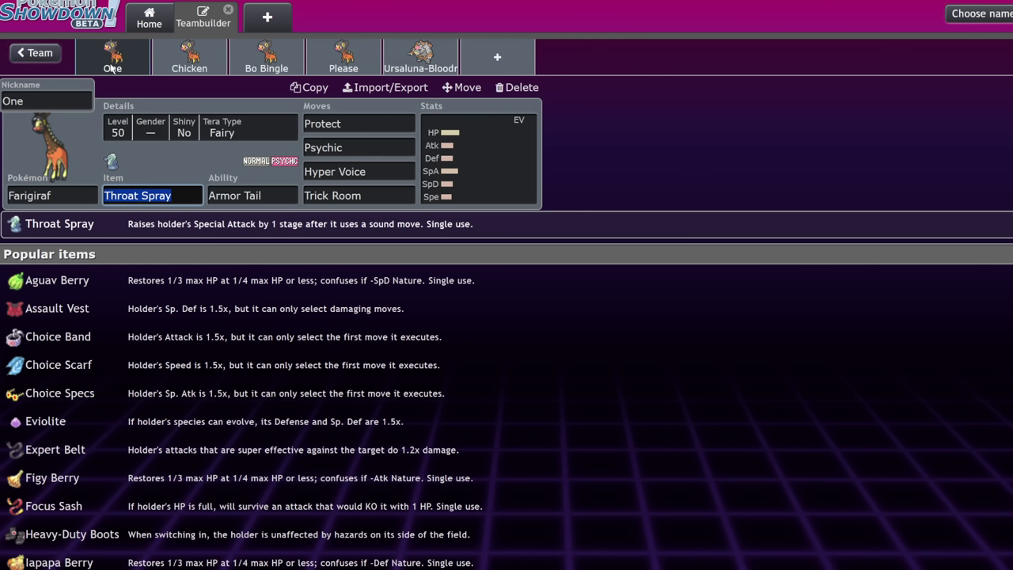
- Return to the team overview and review the Farigiraf sets and their partners through the end of the team
click(32, 53)
scroll(261, 190, down, 8)
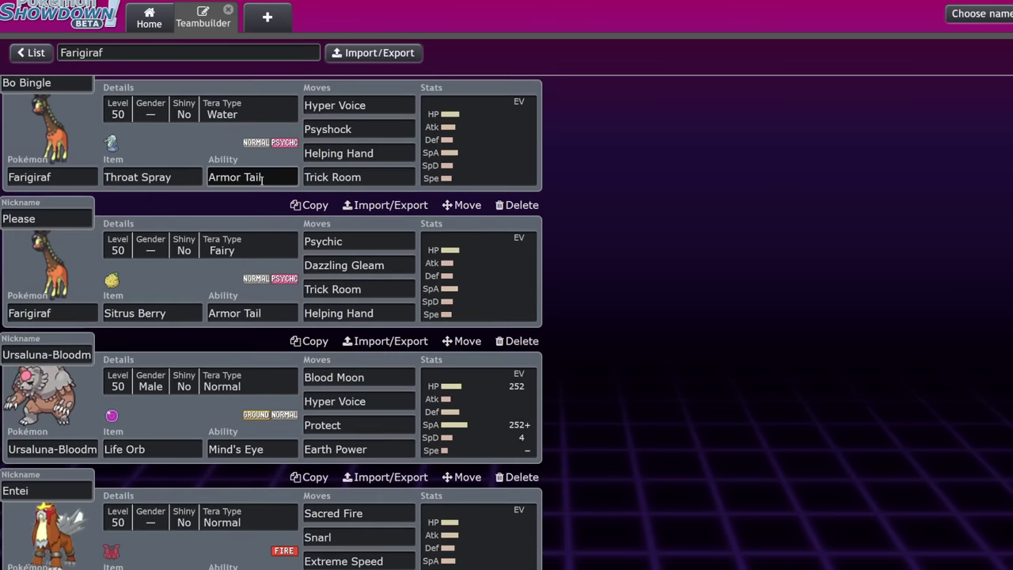
scroll(321, 330, down, 3)
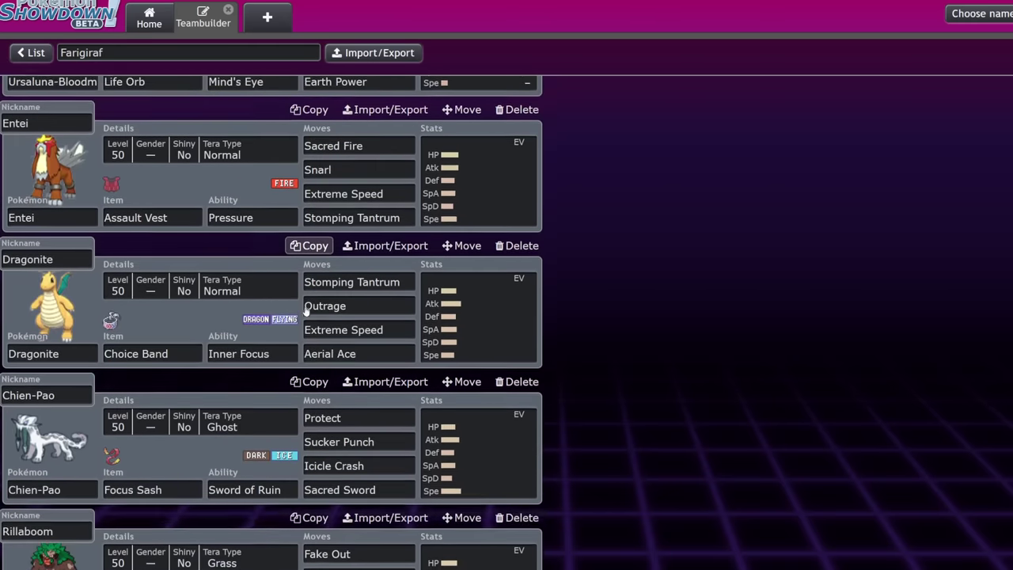
scroll(321, 331, down, 3)
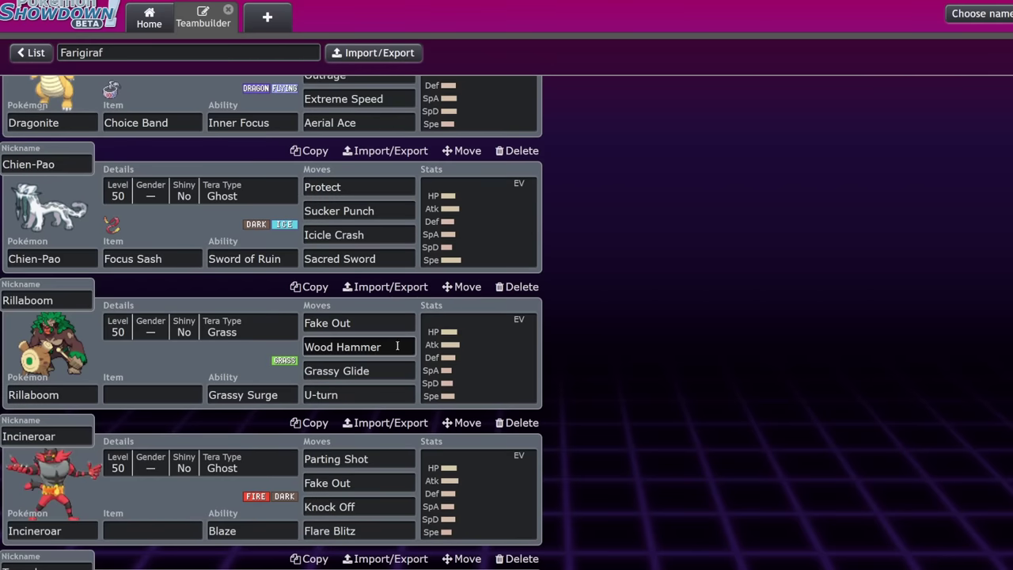
scroll(324, 325, down, 5)
scroll(604, 296, up, 20)
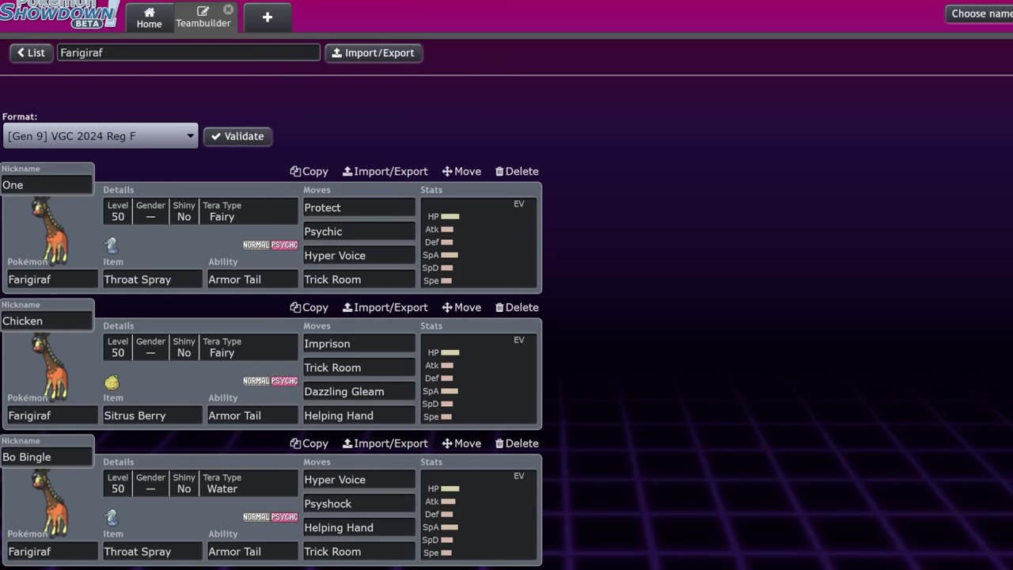
- Add Bruxish to the Farigiraf team after Raging Bolt
scroll(102, 430, down, 10)
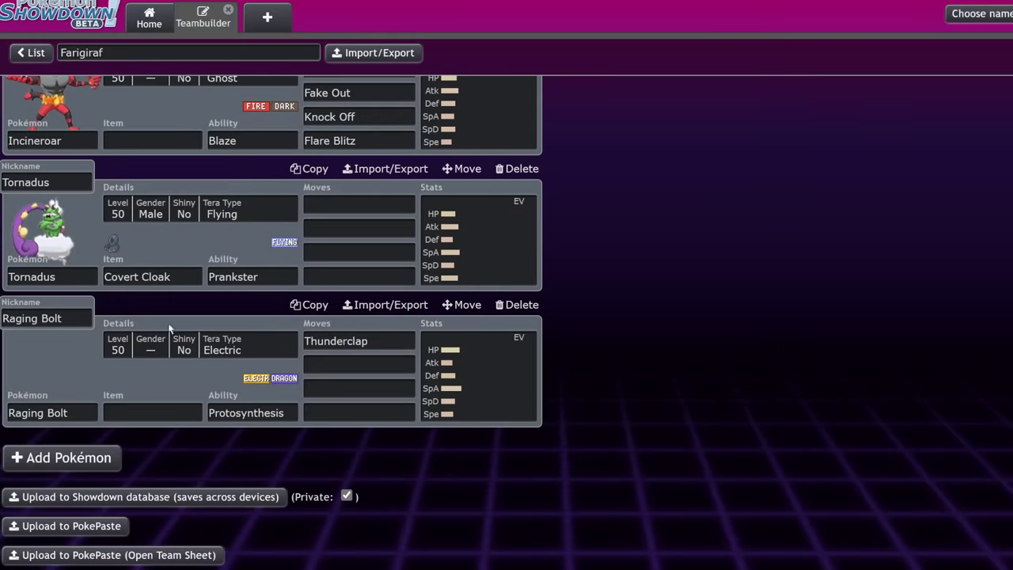
click(119, 455)
text(b)
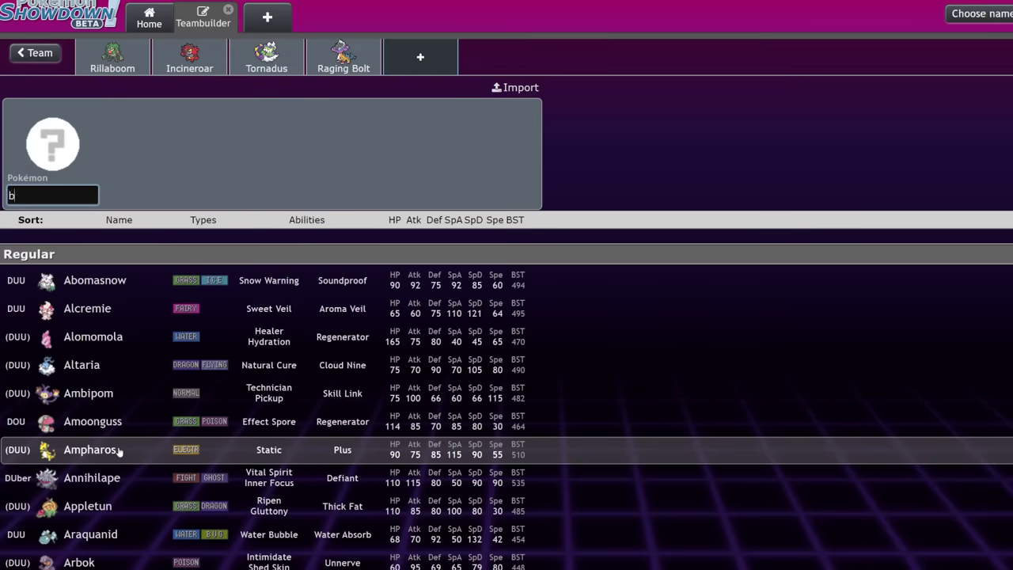
text(ru)
click(174, 283)
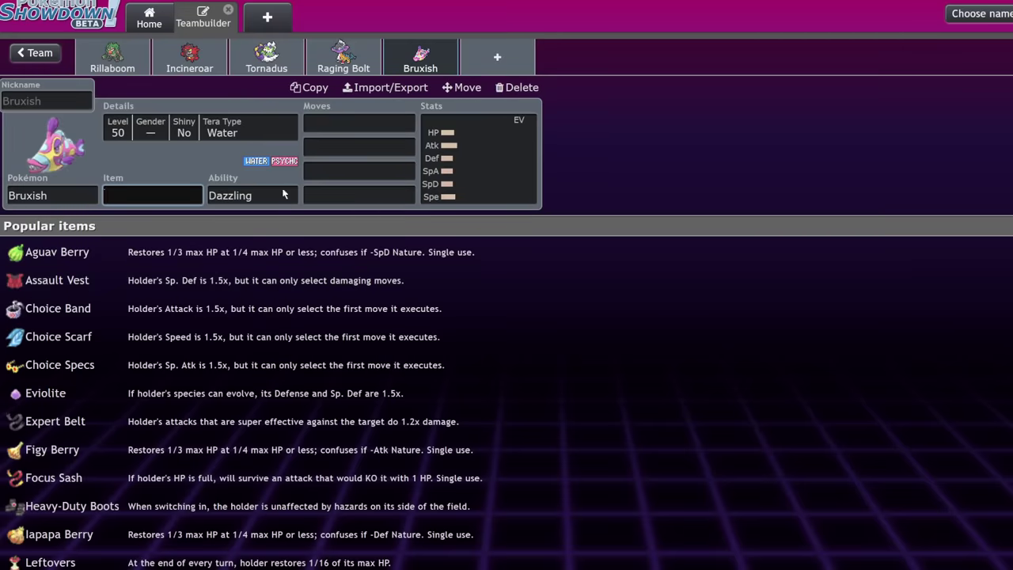
- Give Bruxish Trick Room as its first move and Focus Sash as its held item
key(Tab)
key(Tab)
text(tr)
key(Return)
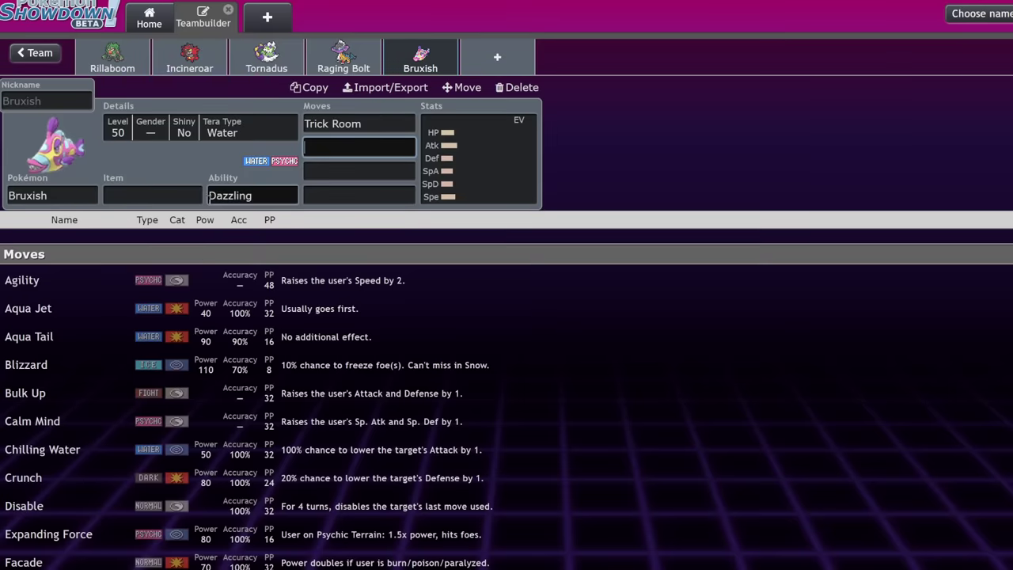
click(152, 195)
text(sas)
click(135, 253)
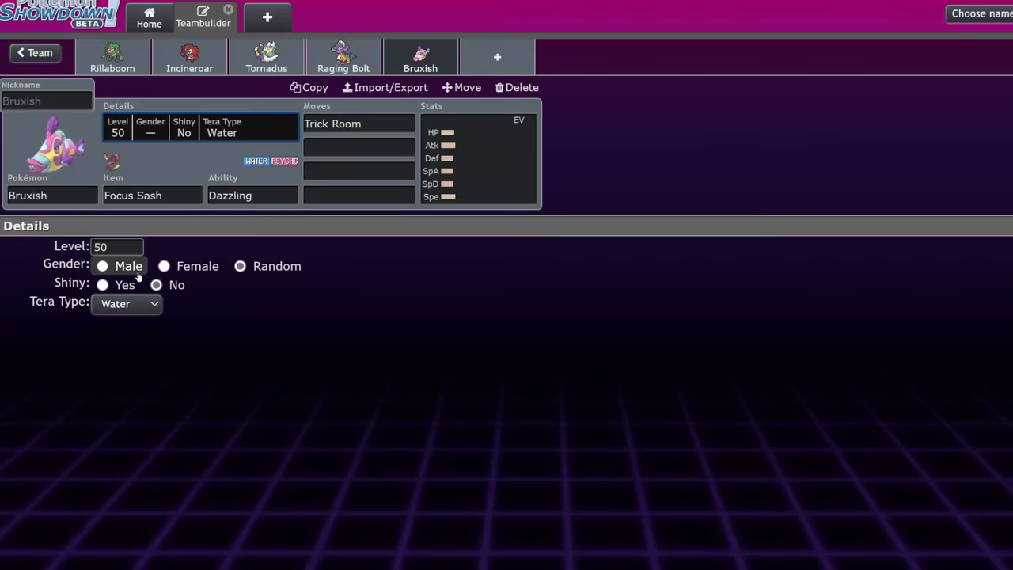
- Check Bruxish's Tera type setting and Dazzling ability, and return to the list of all teams
click(149, 304)
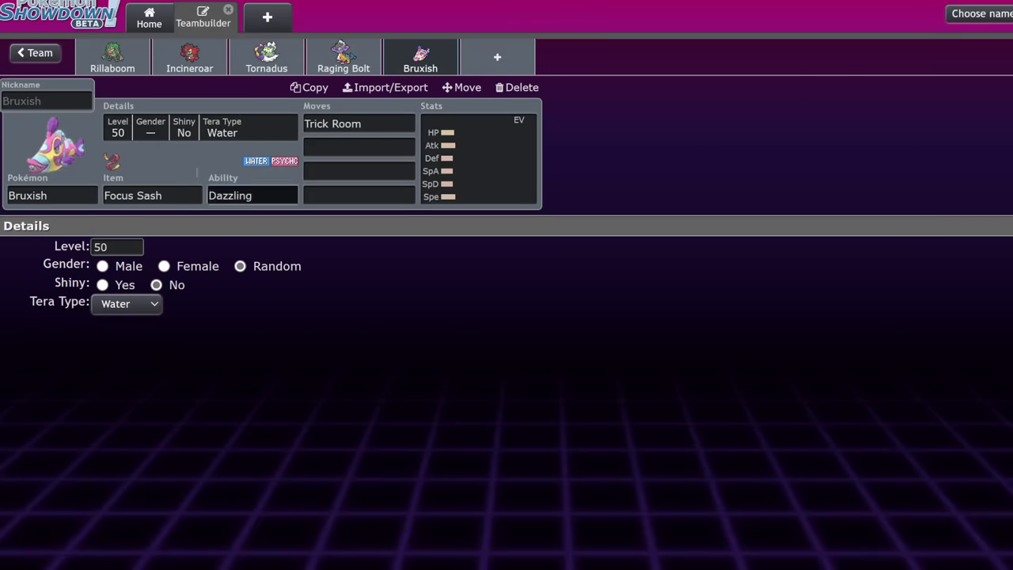
click(245, 195)
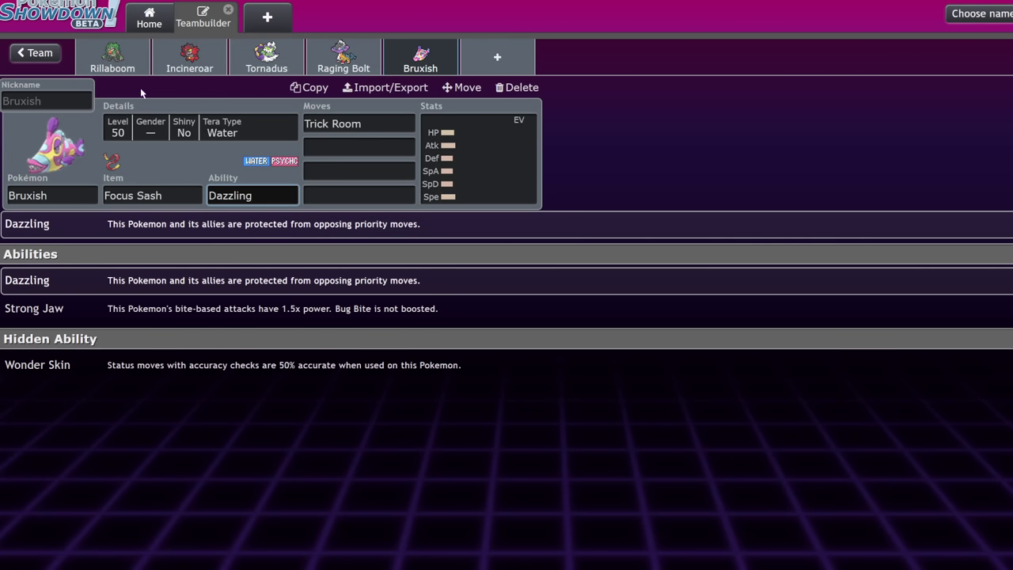
click(35, 52)
click(32, 53)
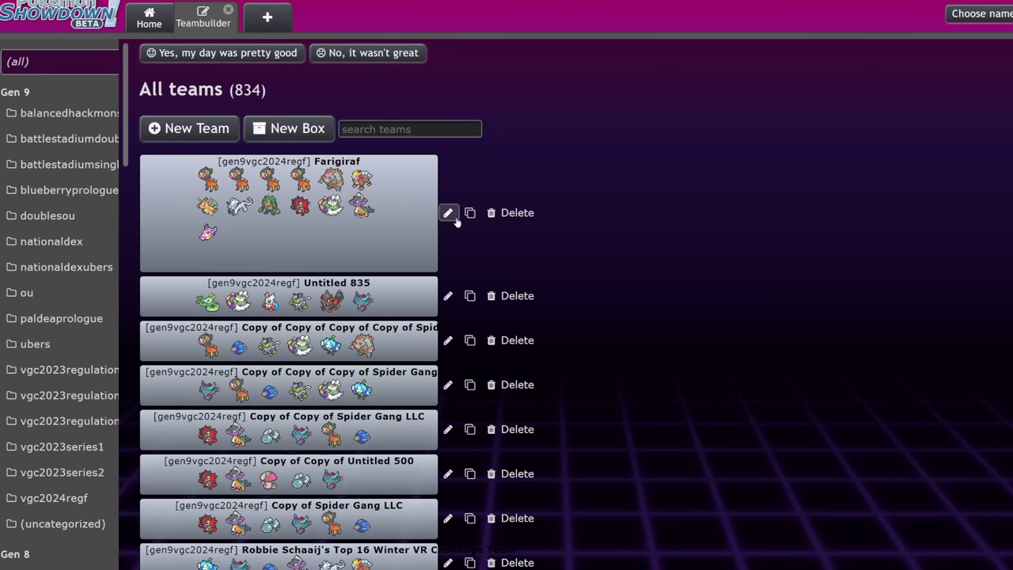
scroll(457, 223, up, 1)
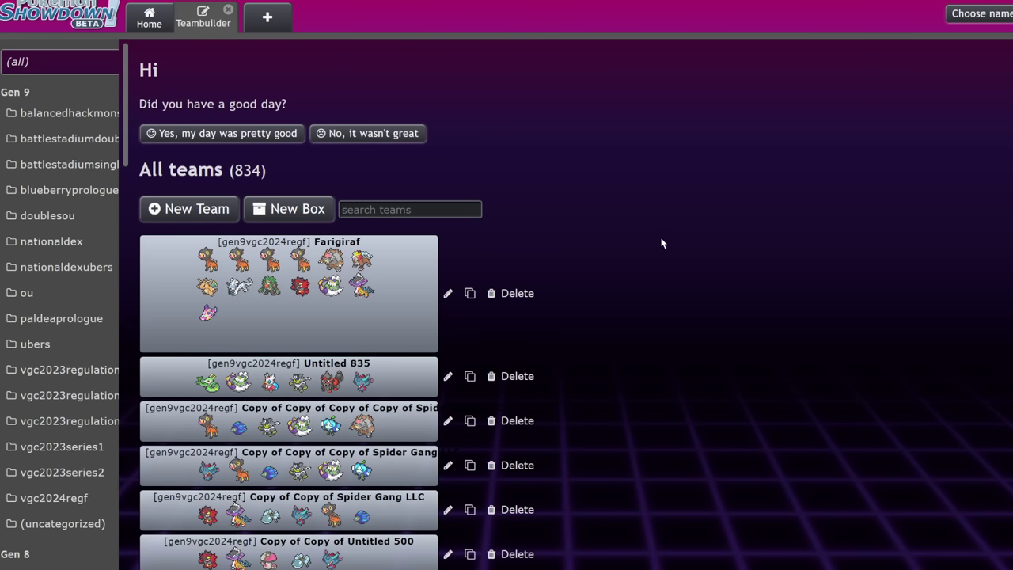